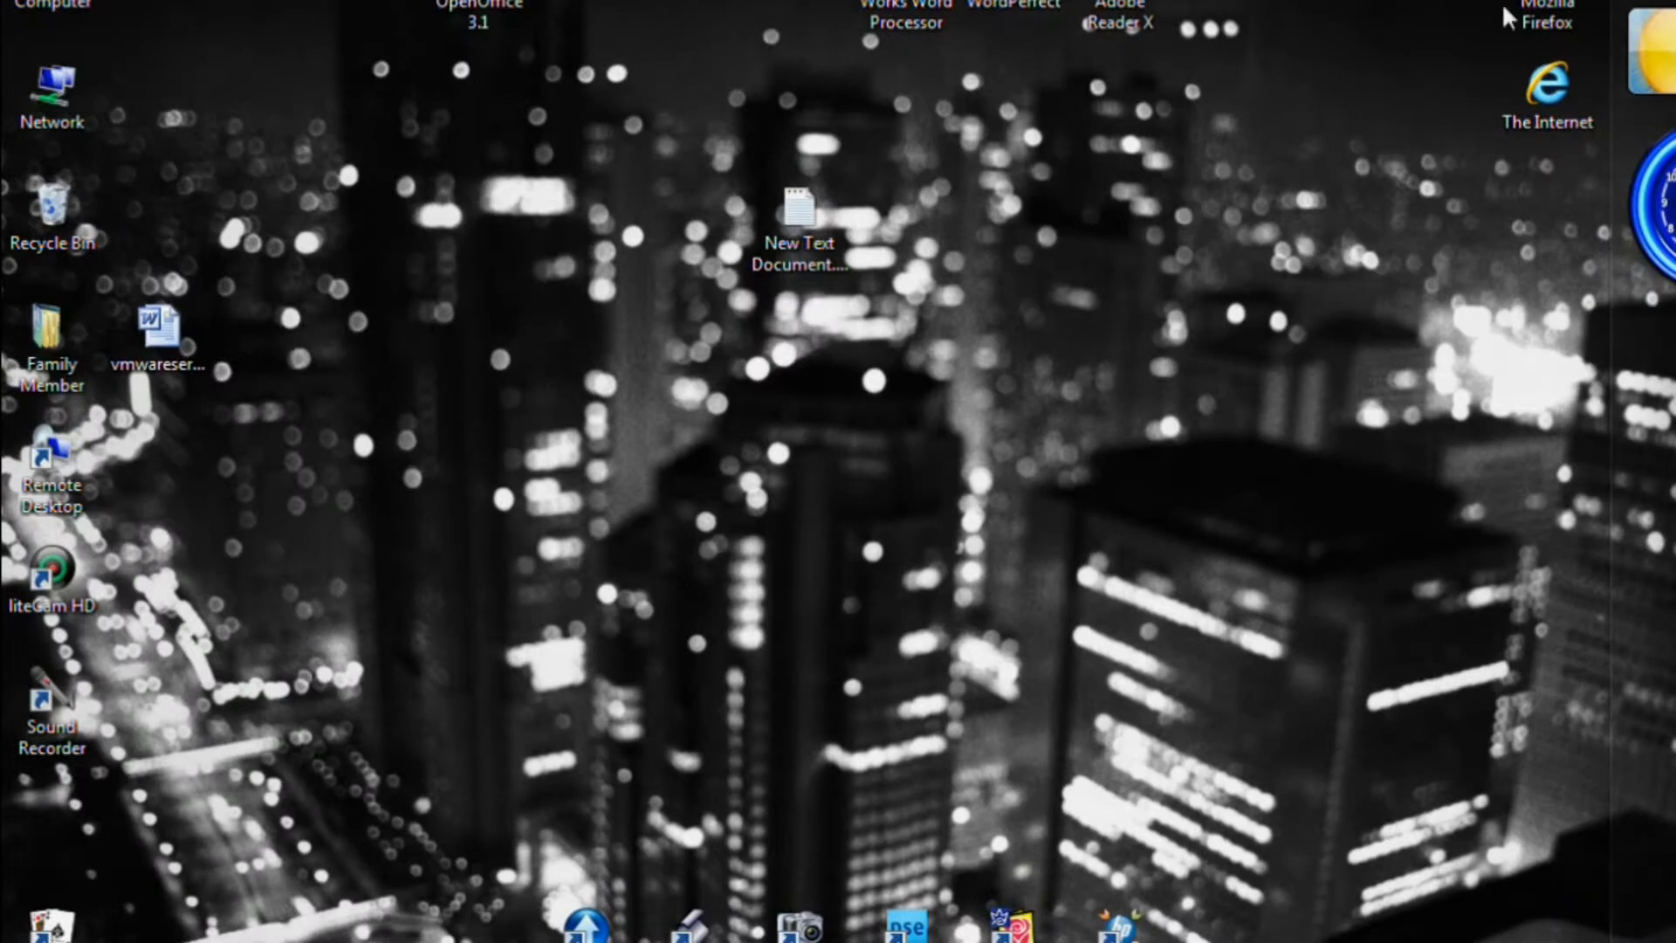
{"action": "double_click", "coordinate": [1547, 5]}
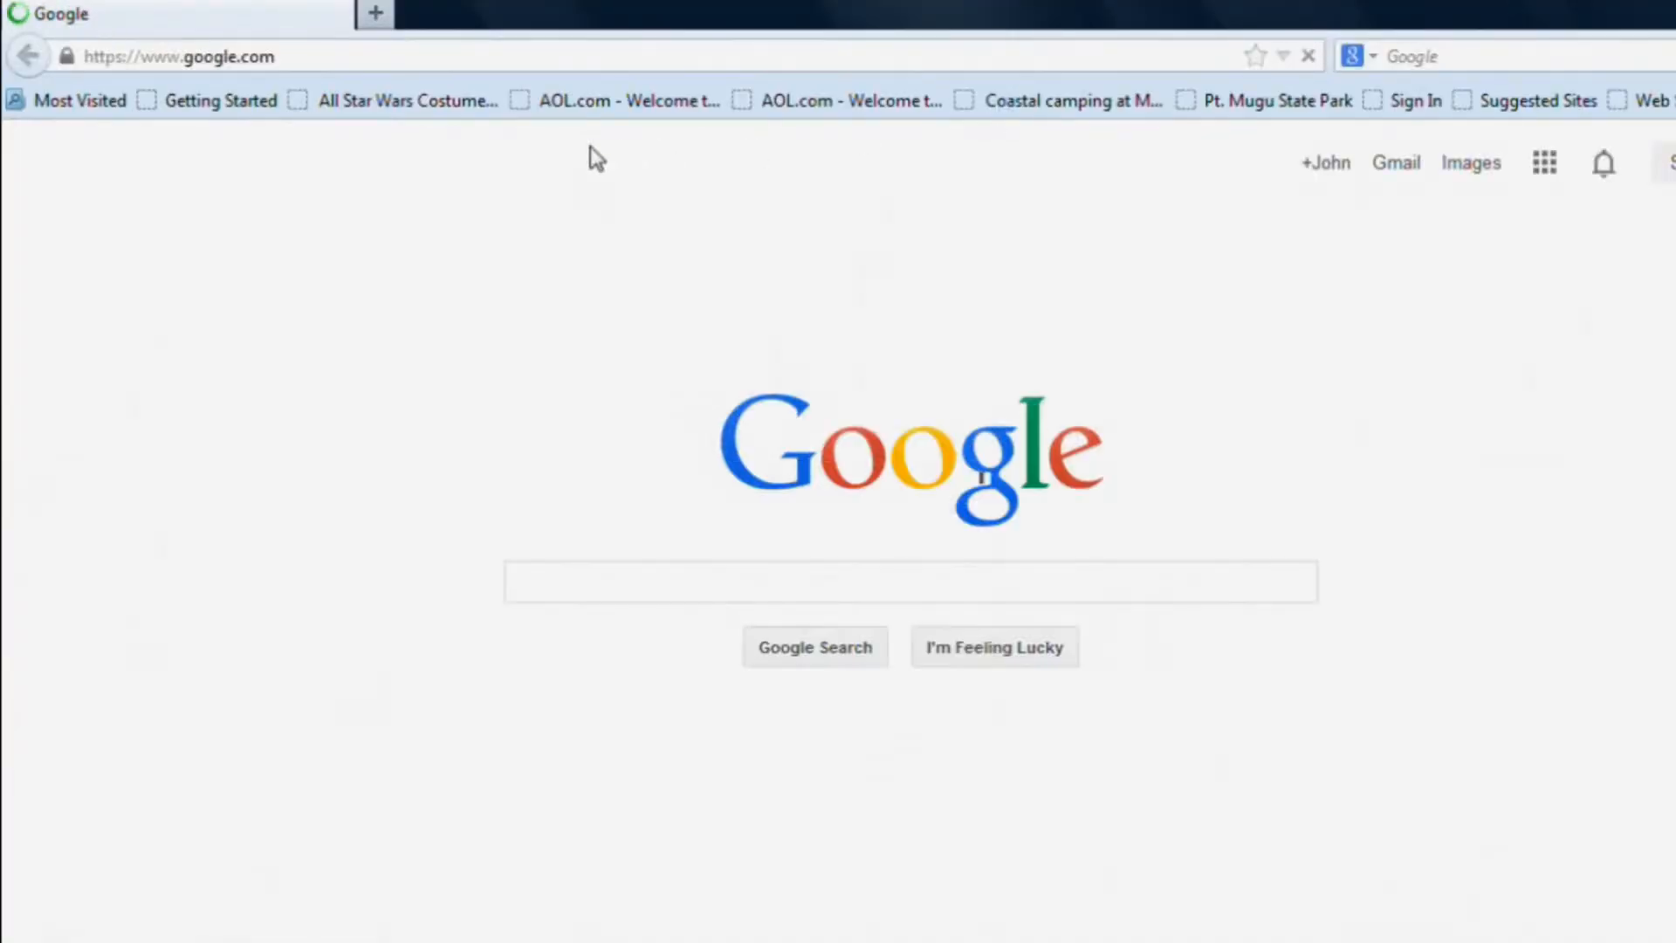
{"action": "left_click", "coordinate": [392, 58]}
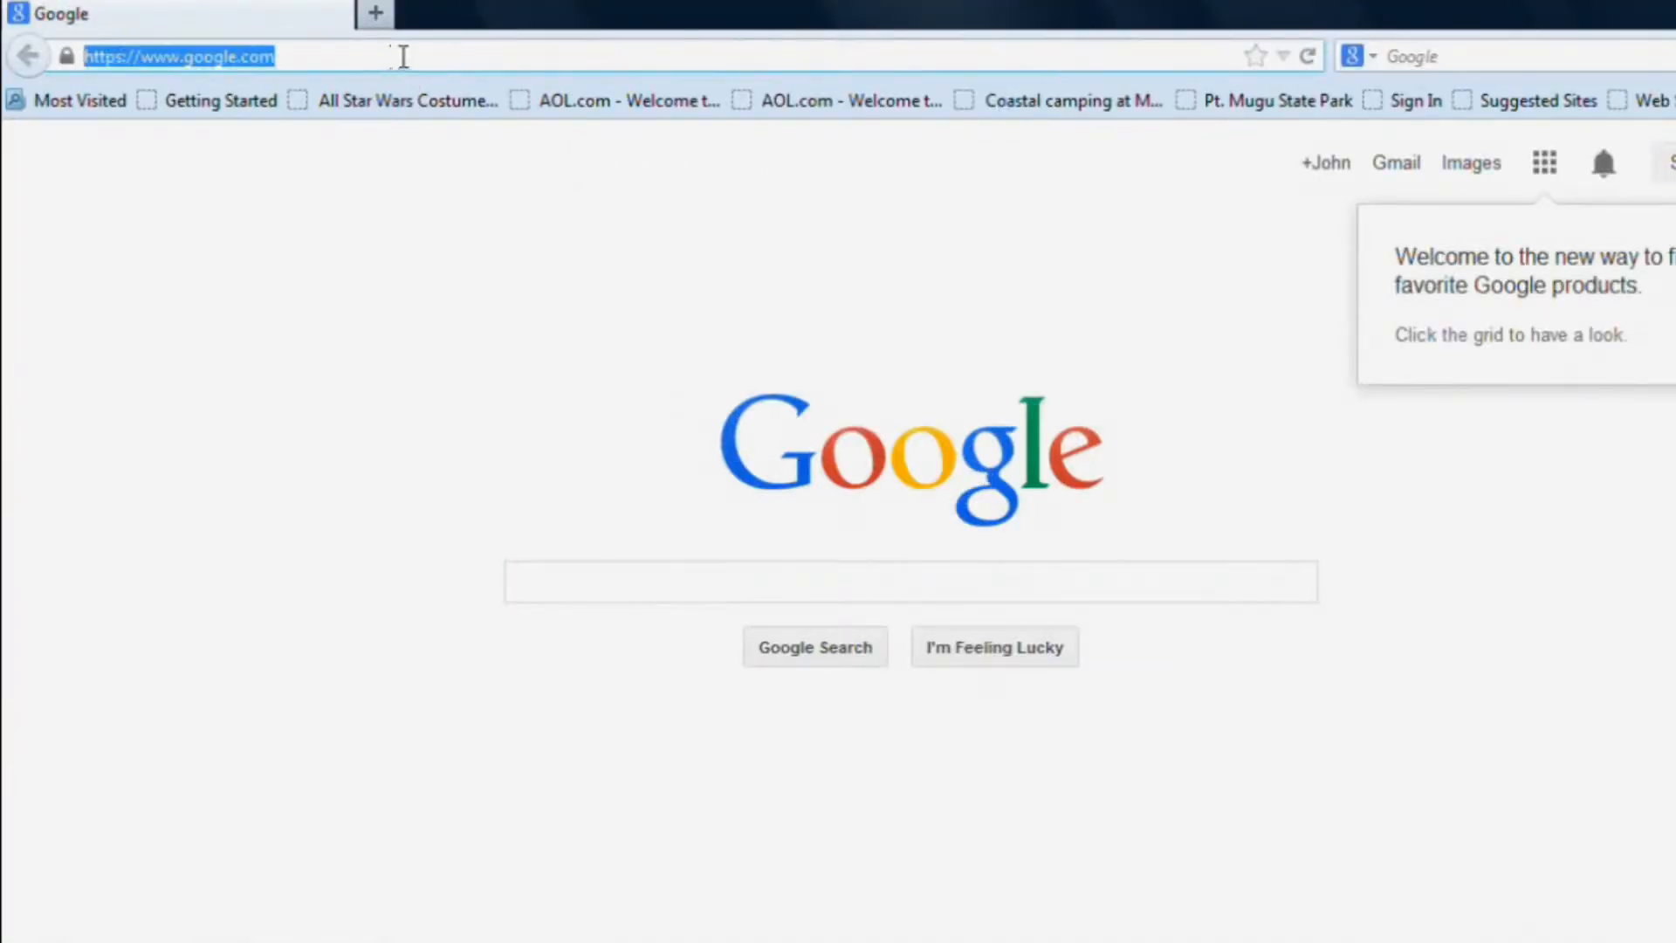
{"action": "type", "text": "www"}
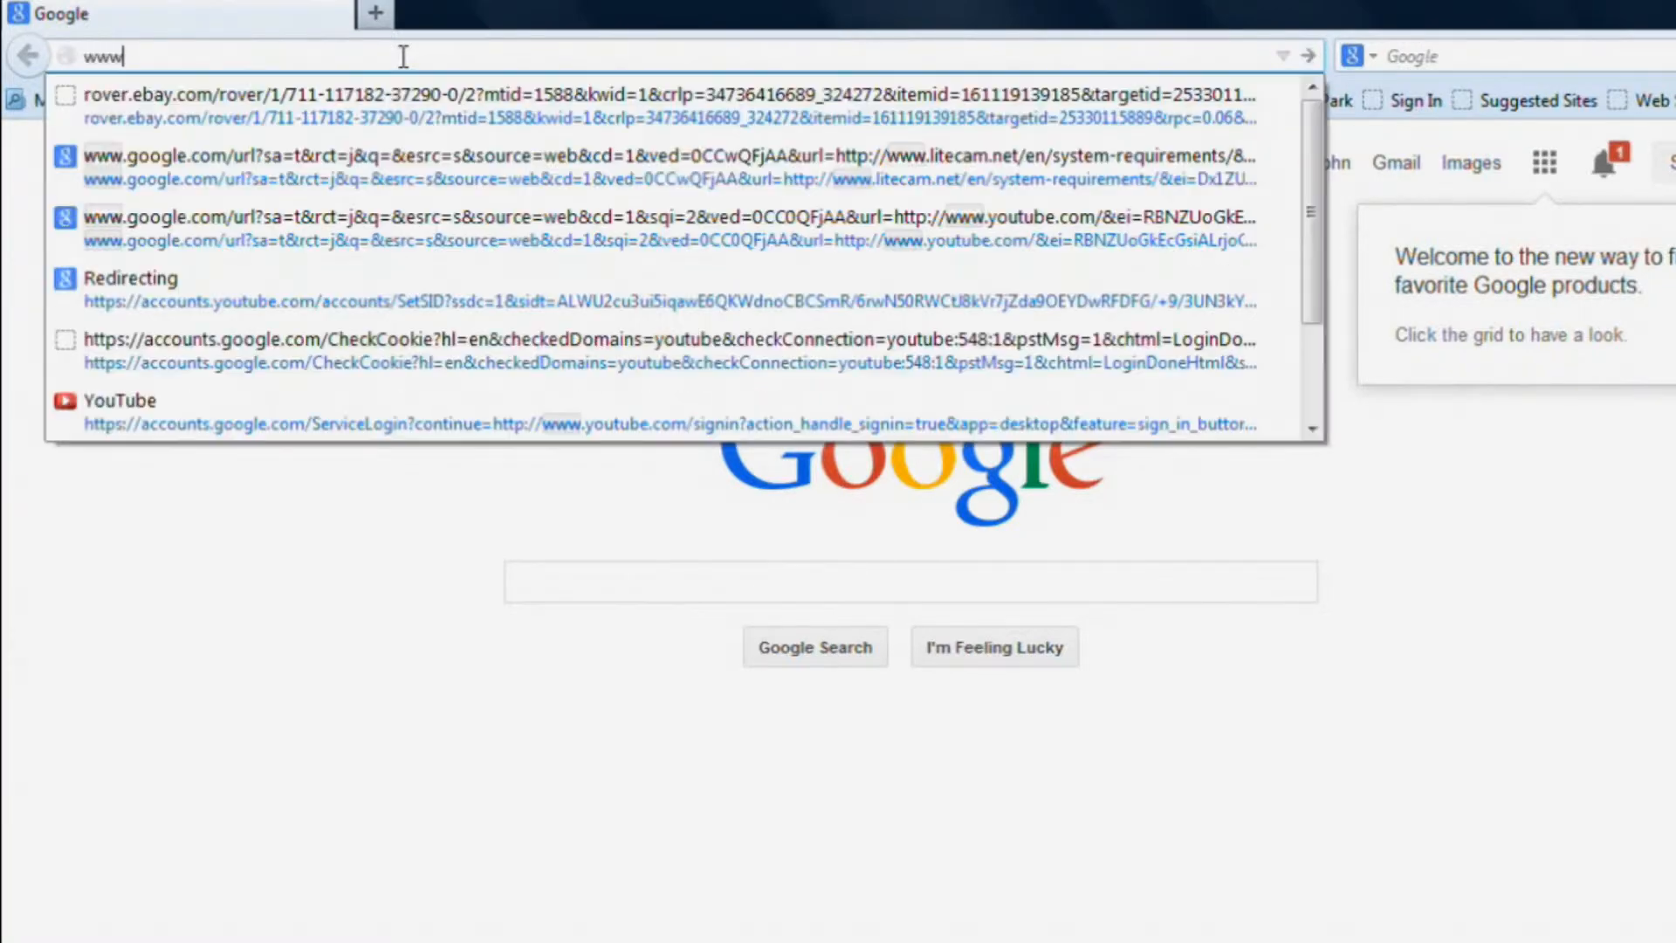
{"action": "type", "text": ".vm"}
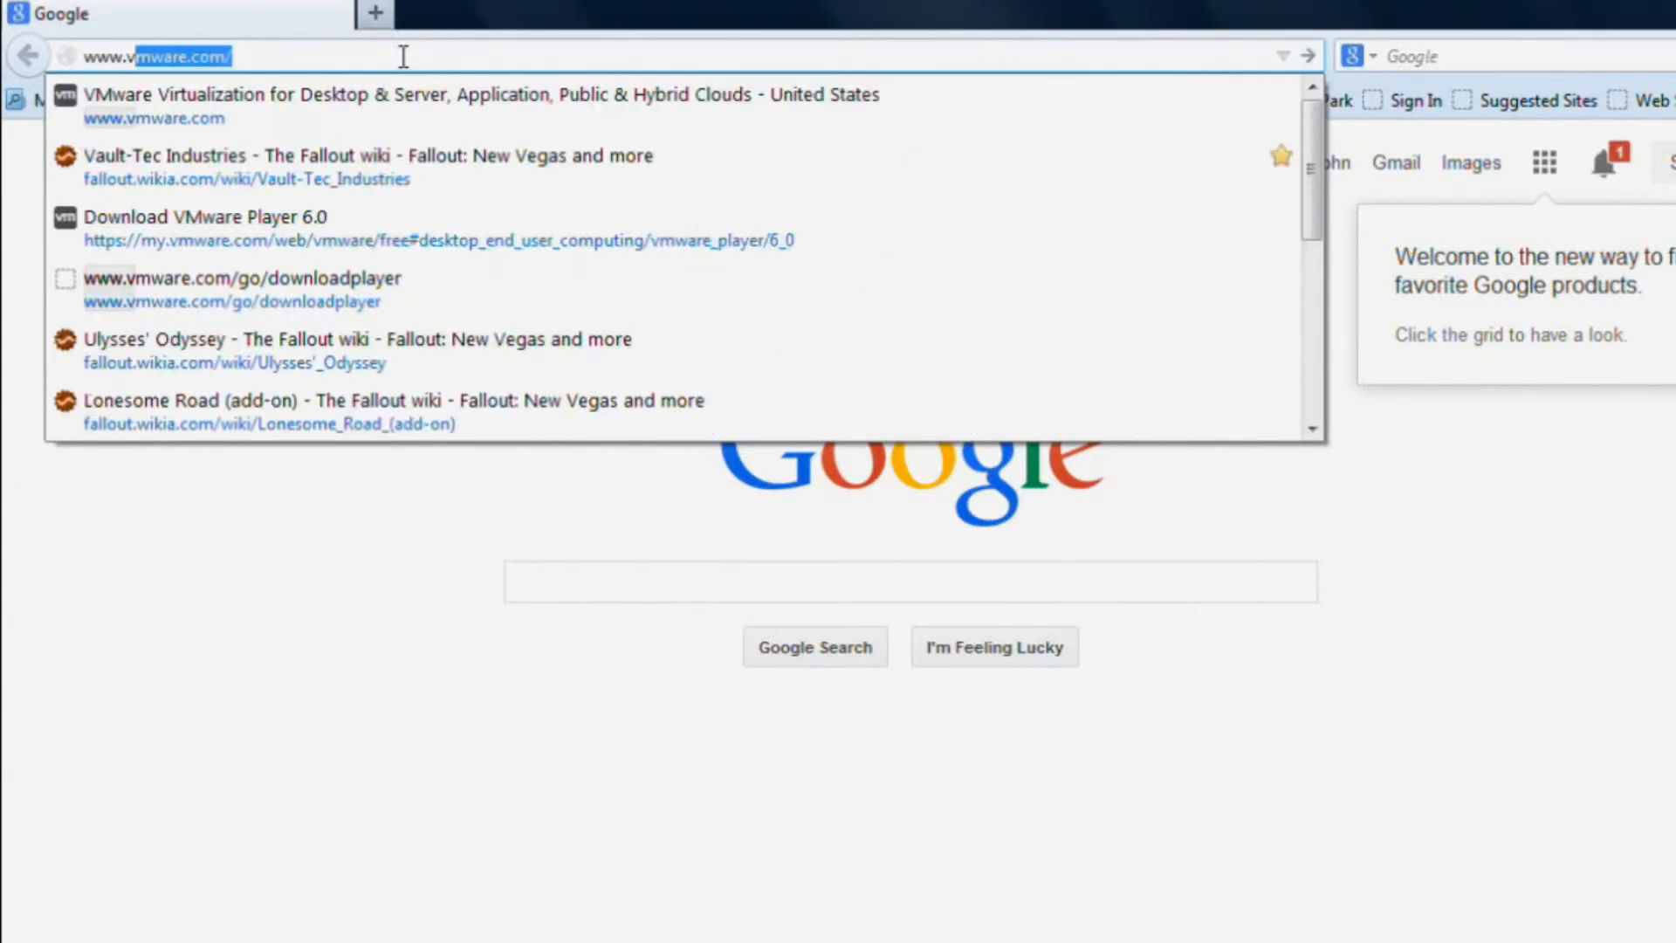
{"action": "type", "text": "ware"}
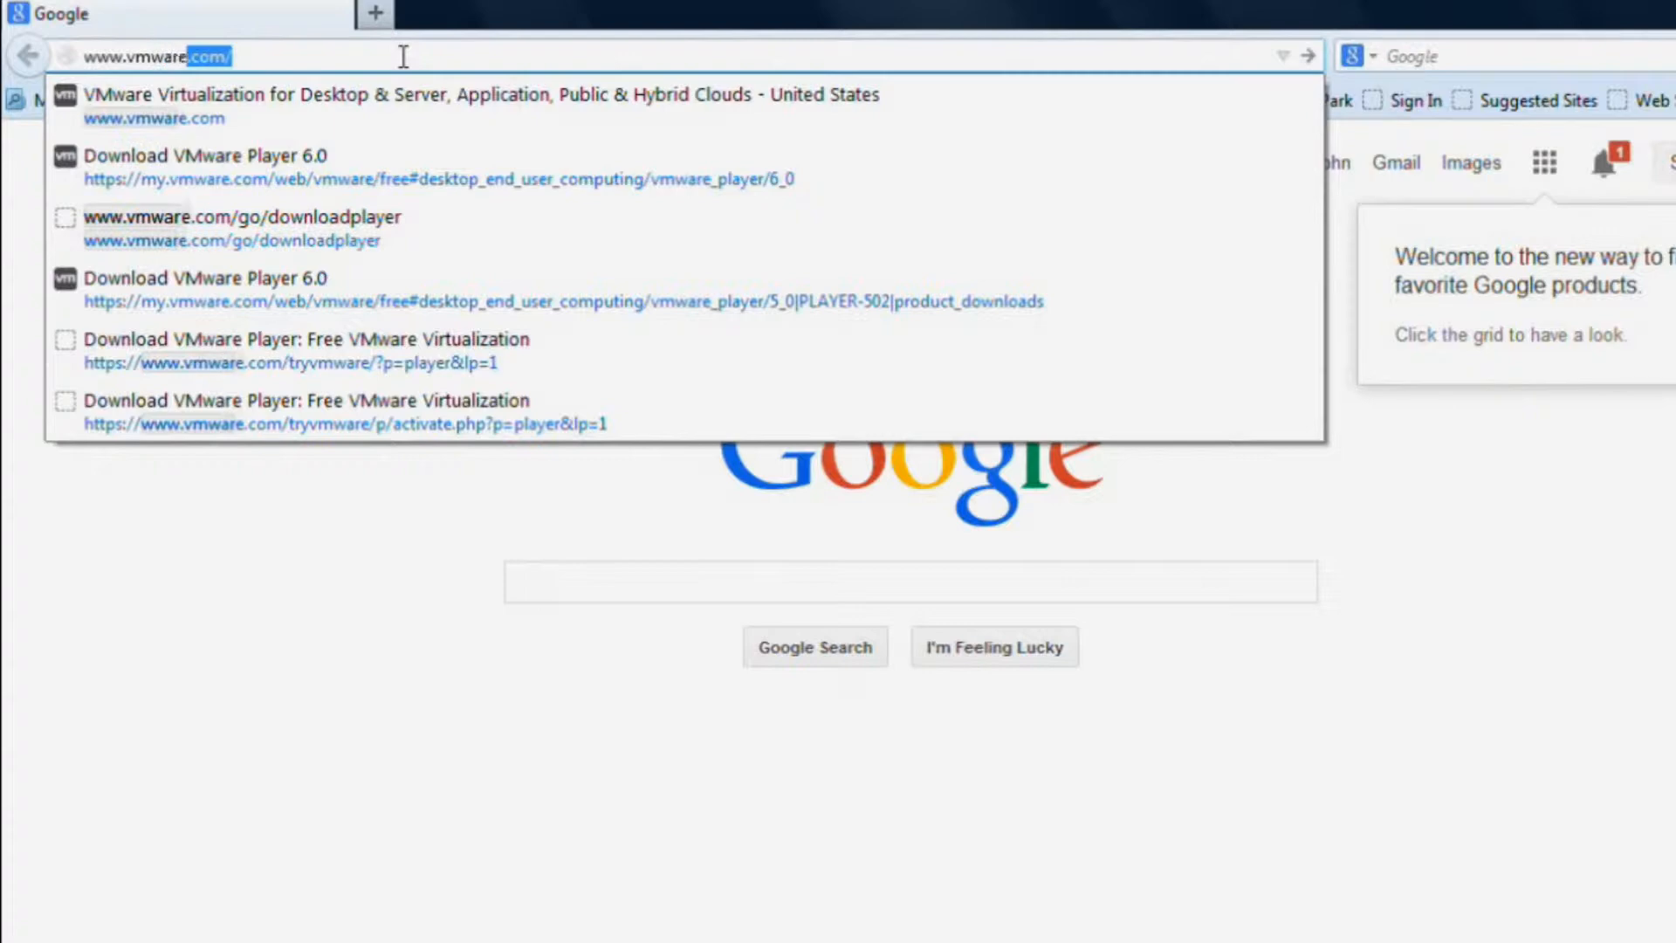
{"action": "type", "text": ".com"}
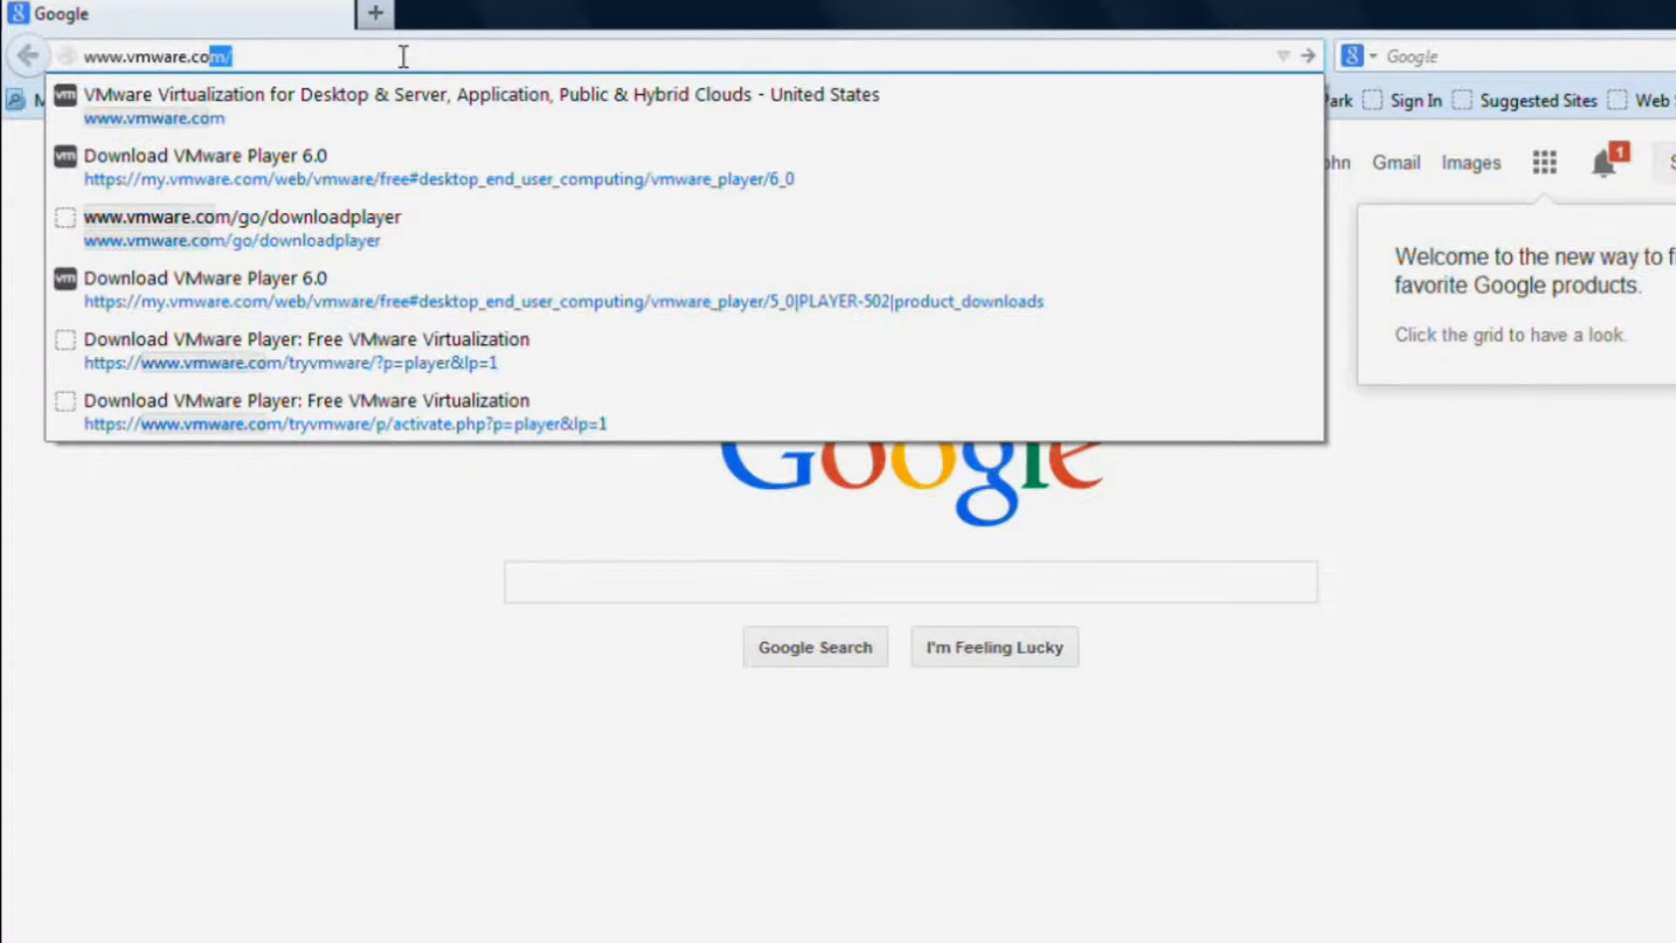
{"action": "key", "text": "Return"}
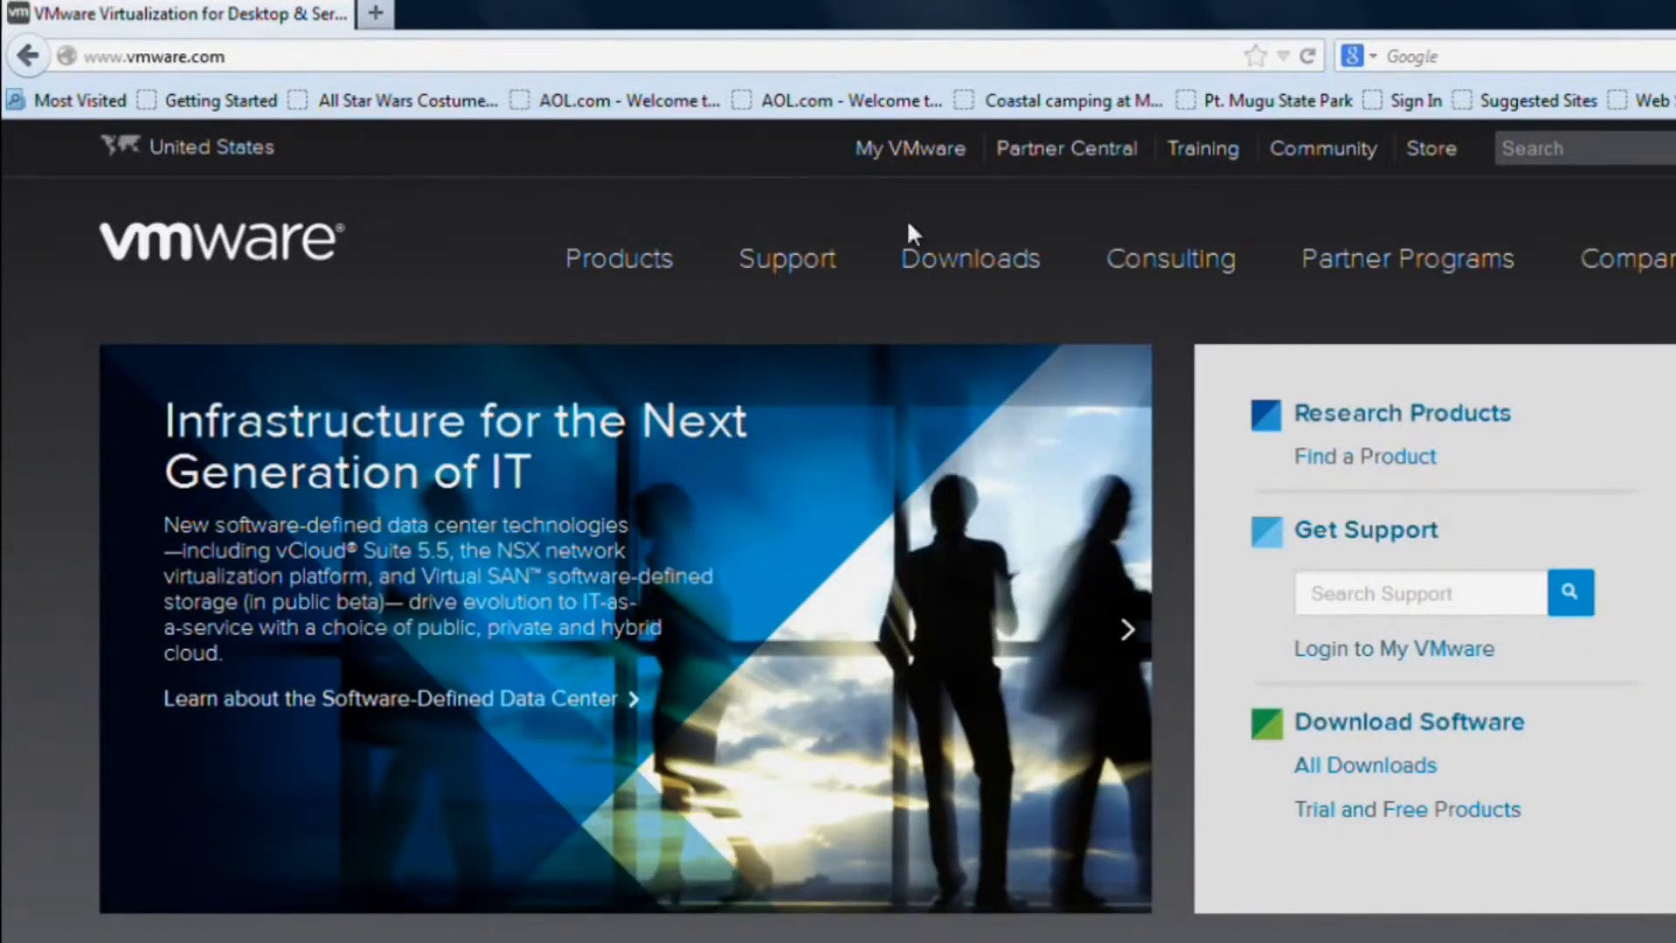
Go to Downloads, choose Player under Free Product Downloads, and view the 6.0 download list.
{"action": "mouse_move", "coordinate": [947, 267]}
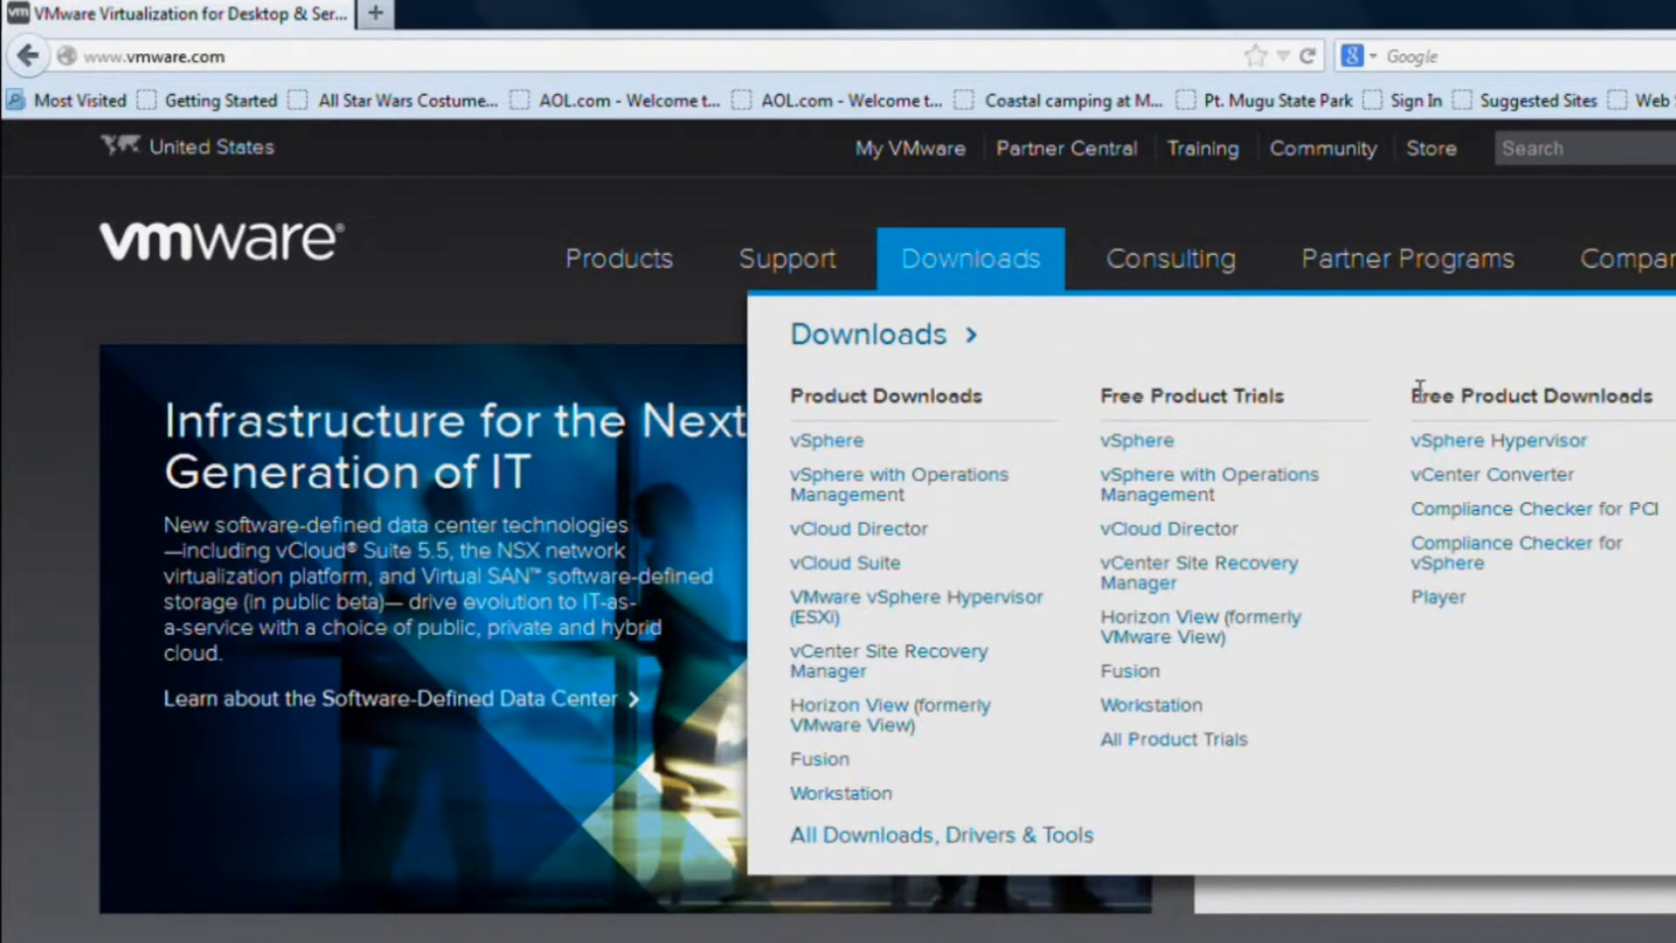
{"action": "left_click_drag", "start_coordinate": [1411, 395], "coordinate": [1652, 393]}
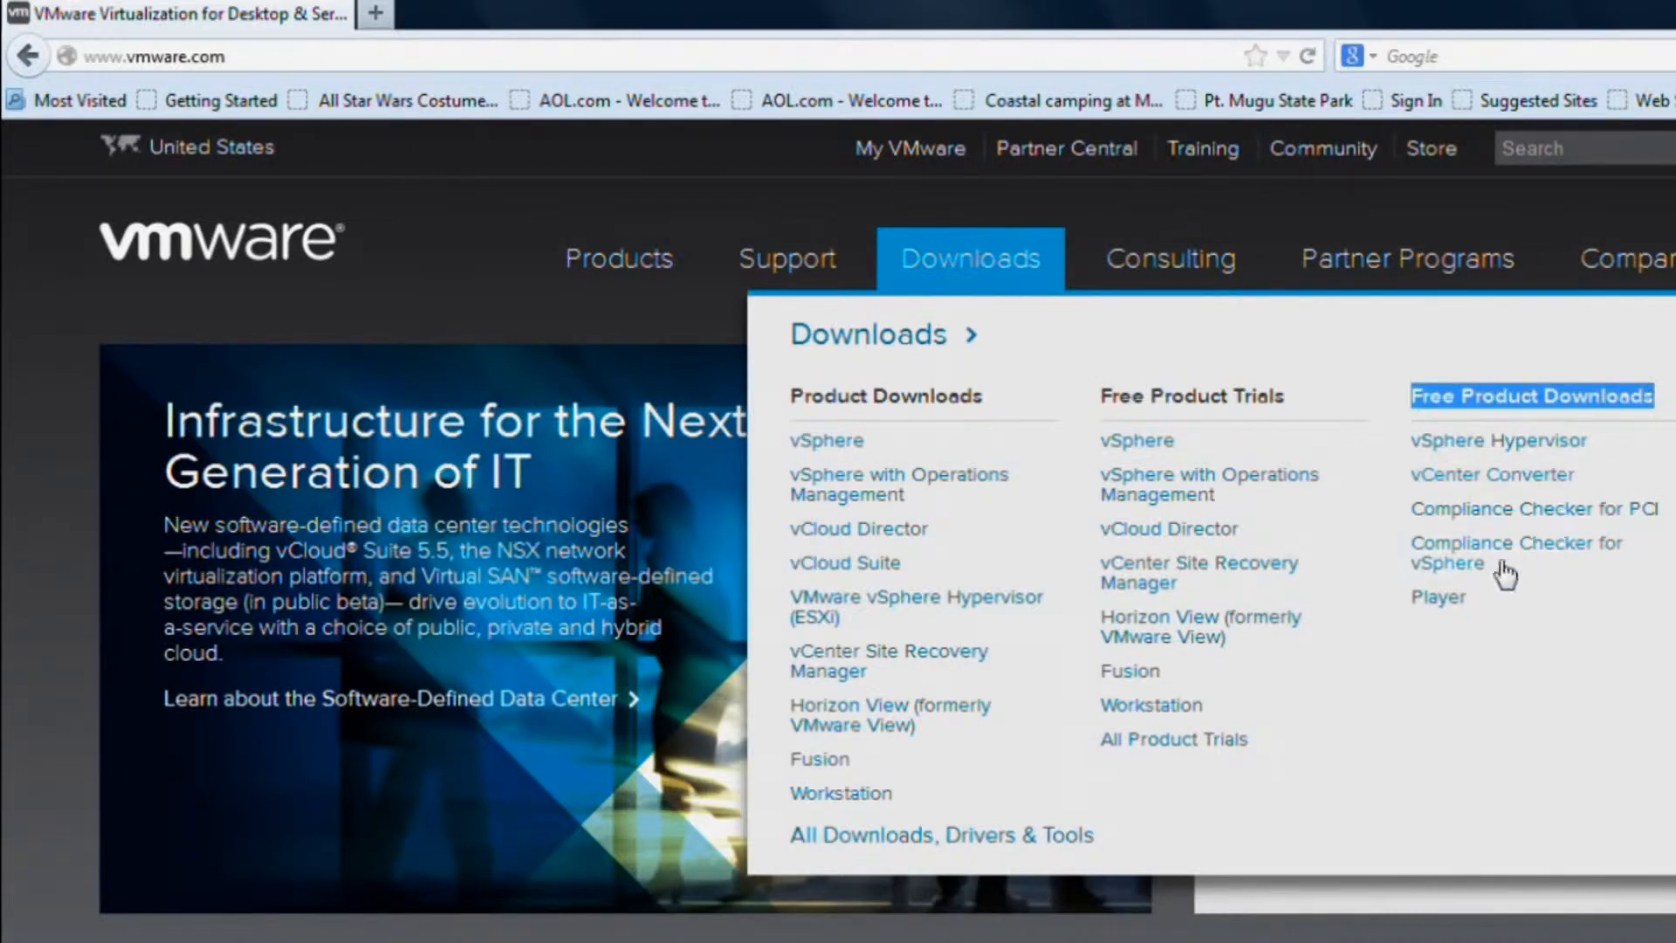
{"action": "left_click", "coordinate": [1462, 600]}
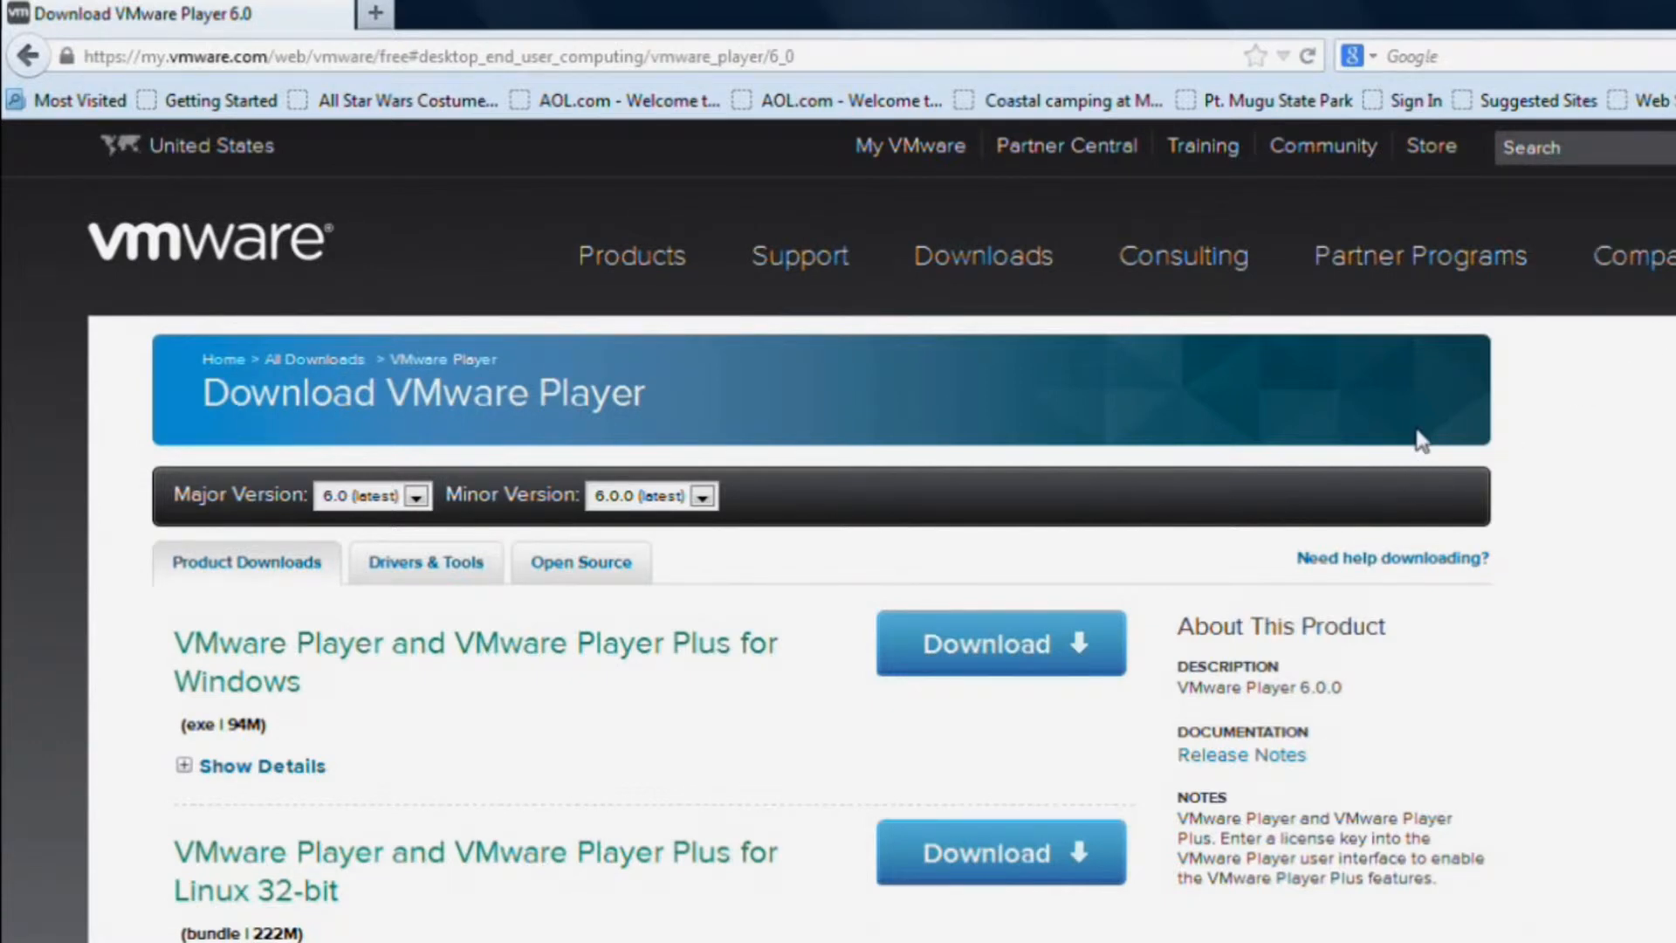
{"action": "scroll", "coordinate": [1414, 437], "scroll_direction": "down", "scroll_amount": 4}
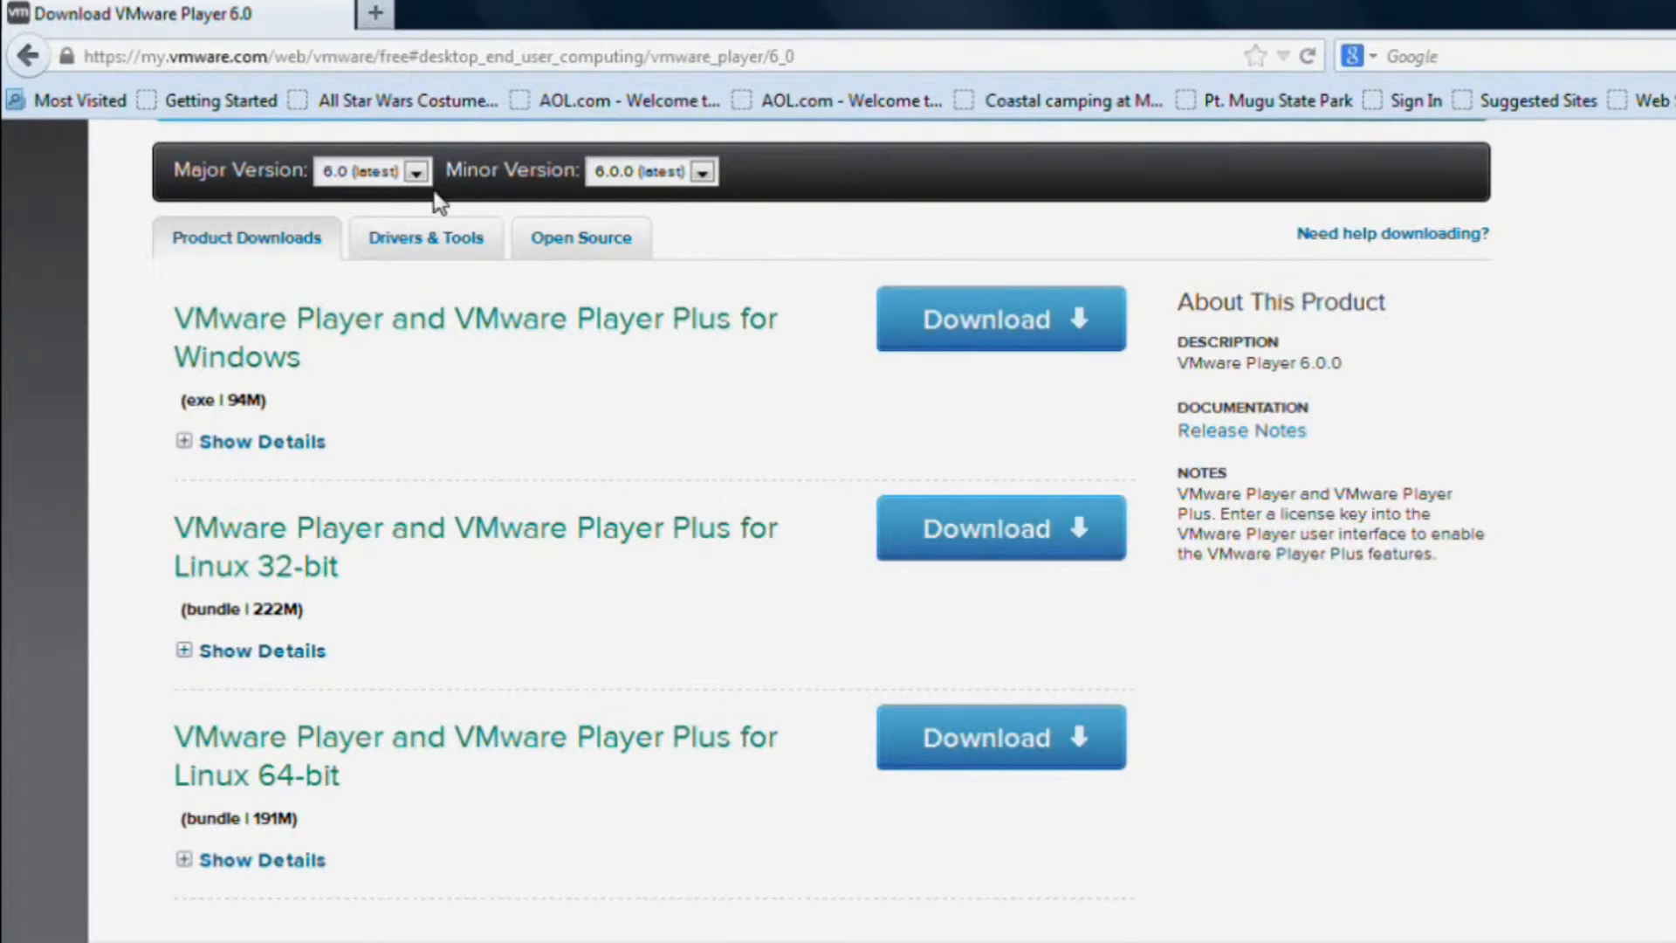
Check the Player 5.0 downloads, switch back to 6.0, and download the Windows package.
{"action": "left_click", "coordinate": [416, 175]}
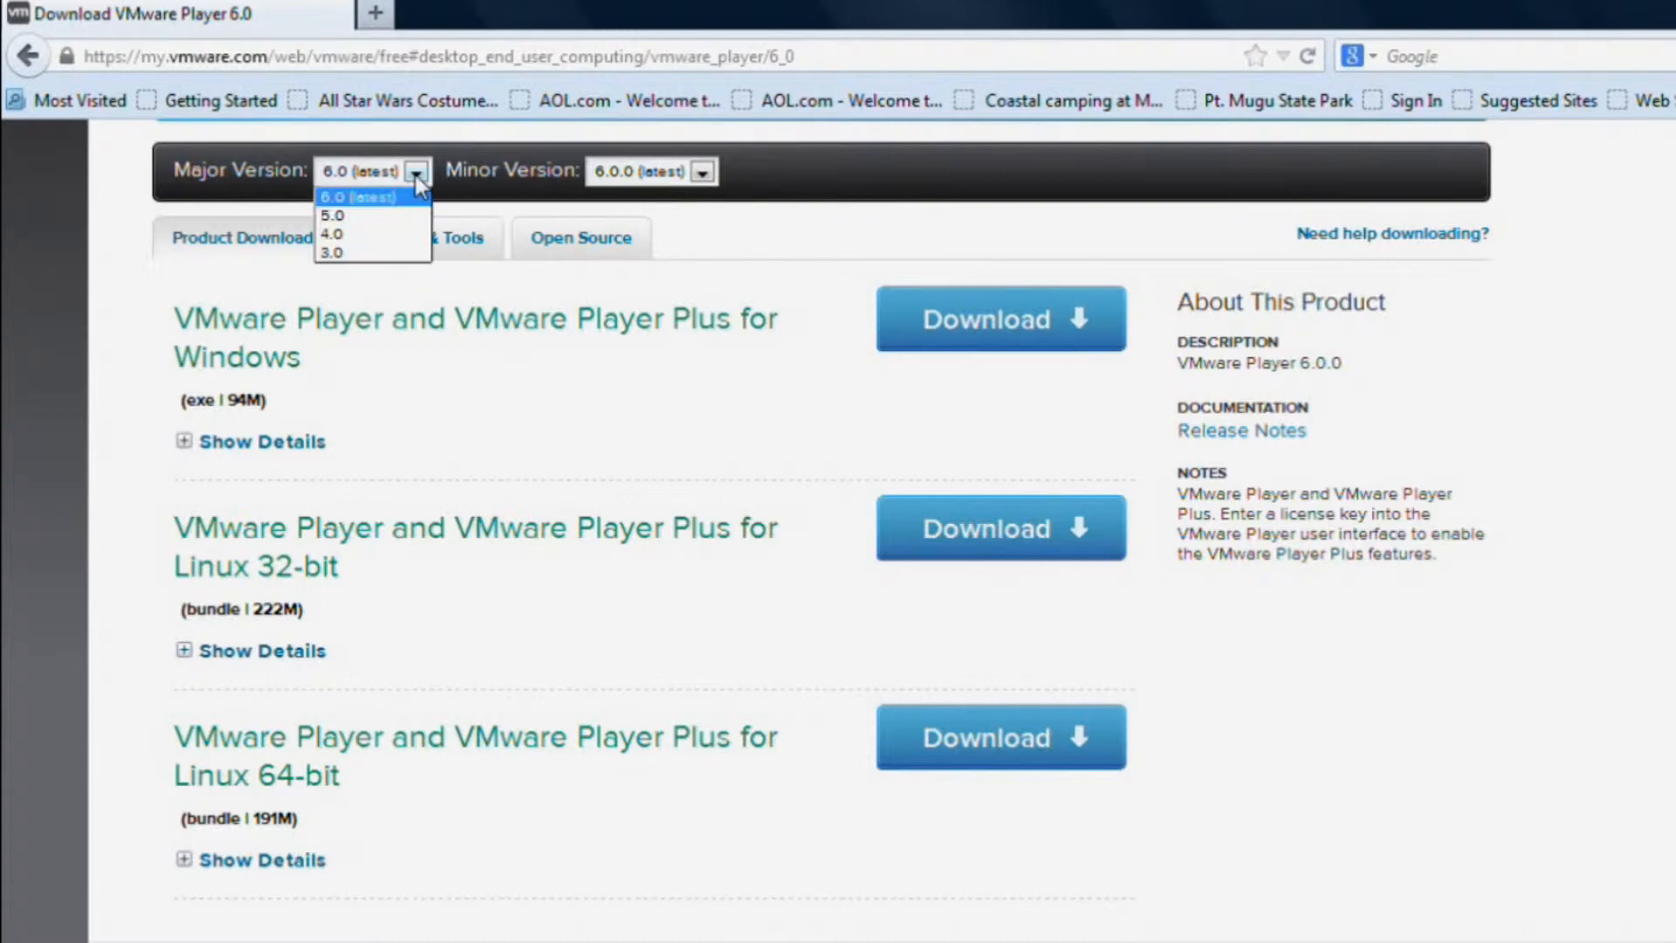
{"action": "left_click", "coordinate": [389, 216]}
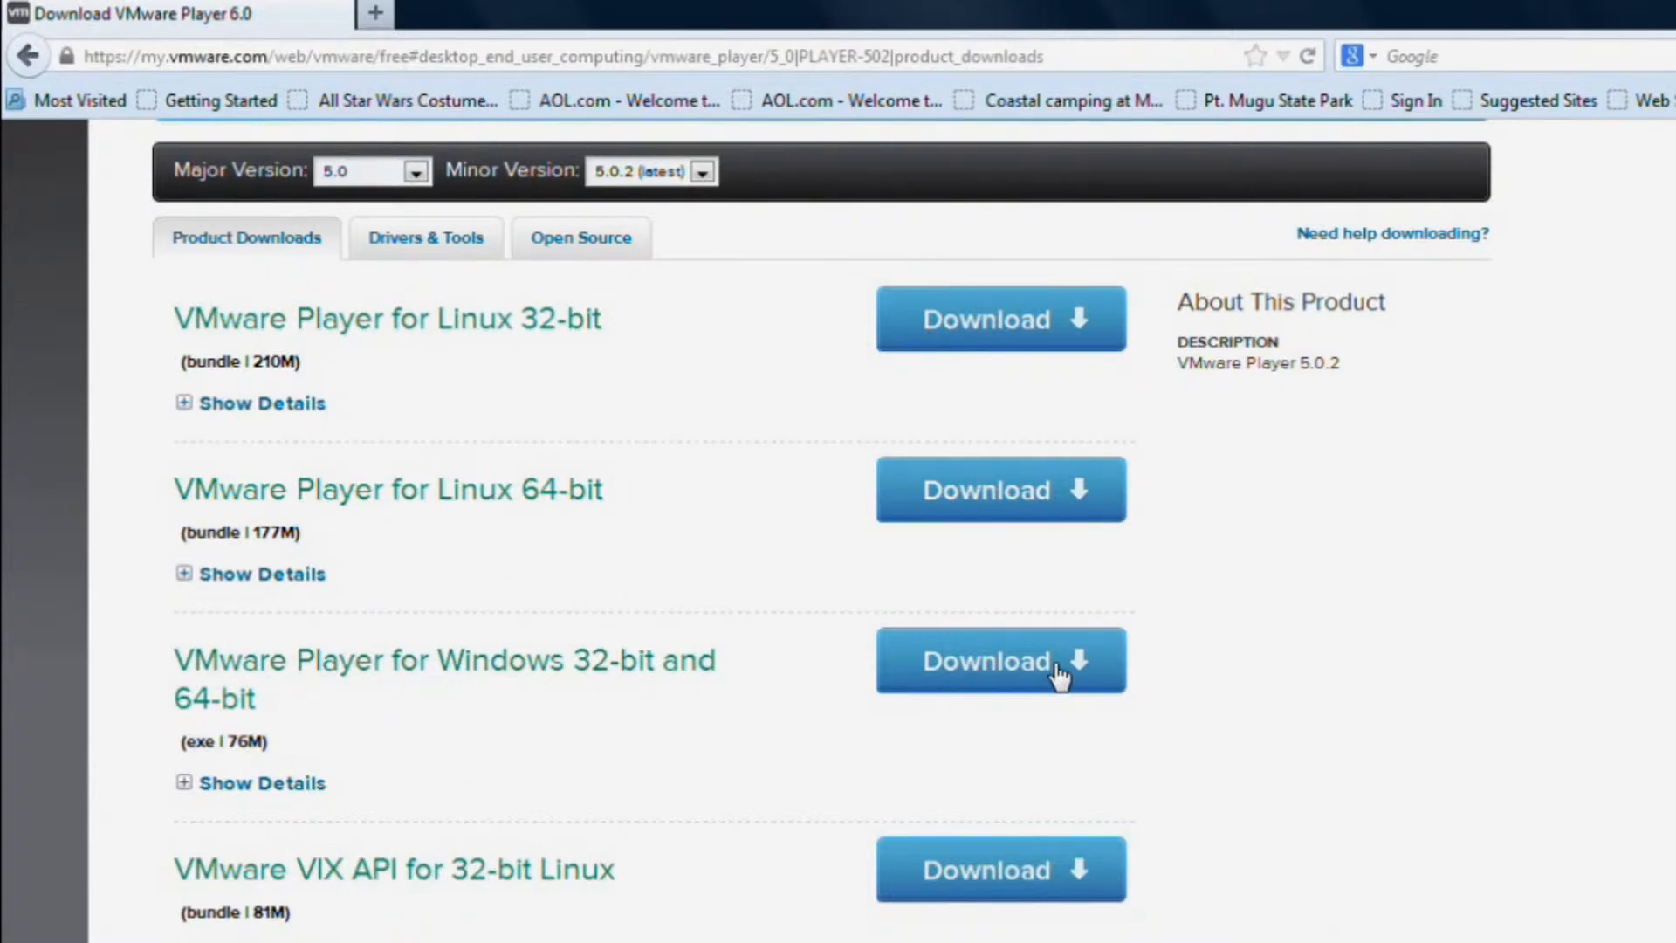
{"action": "left_click", "coordinate": [417, 173]}
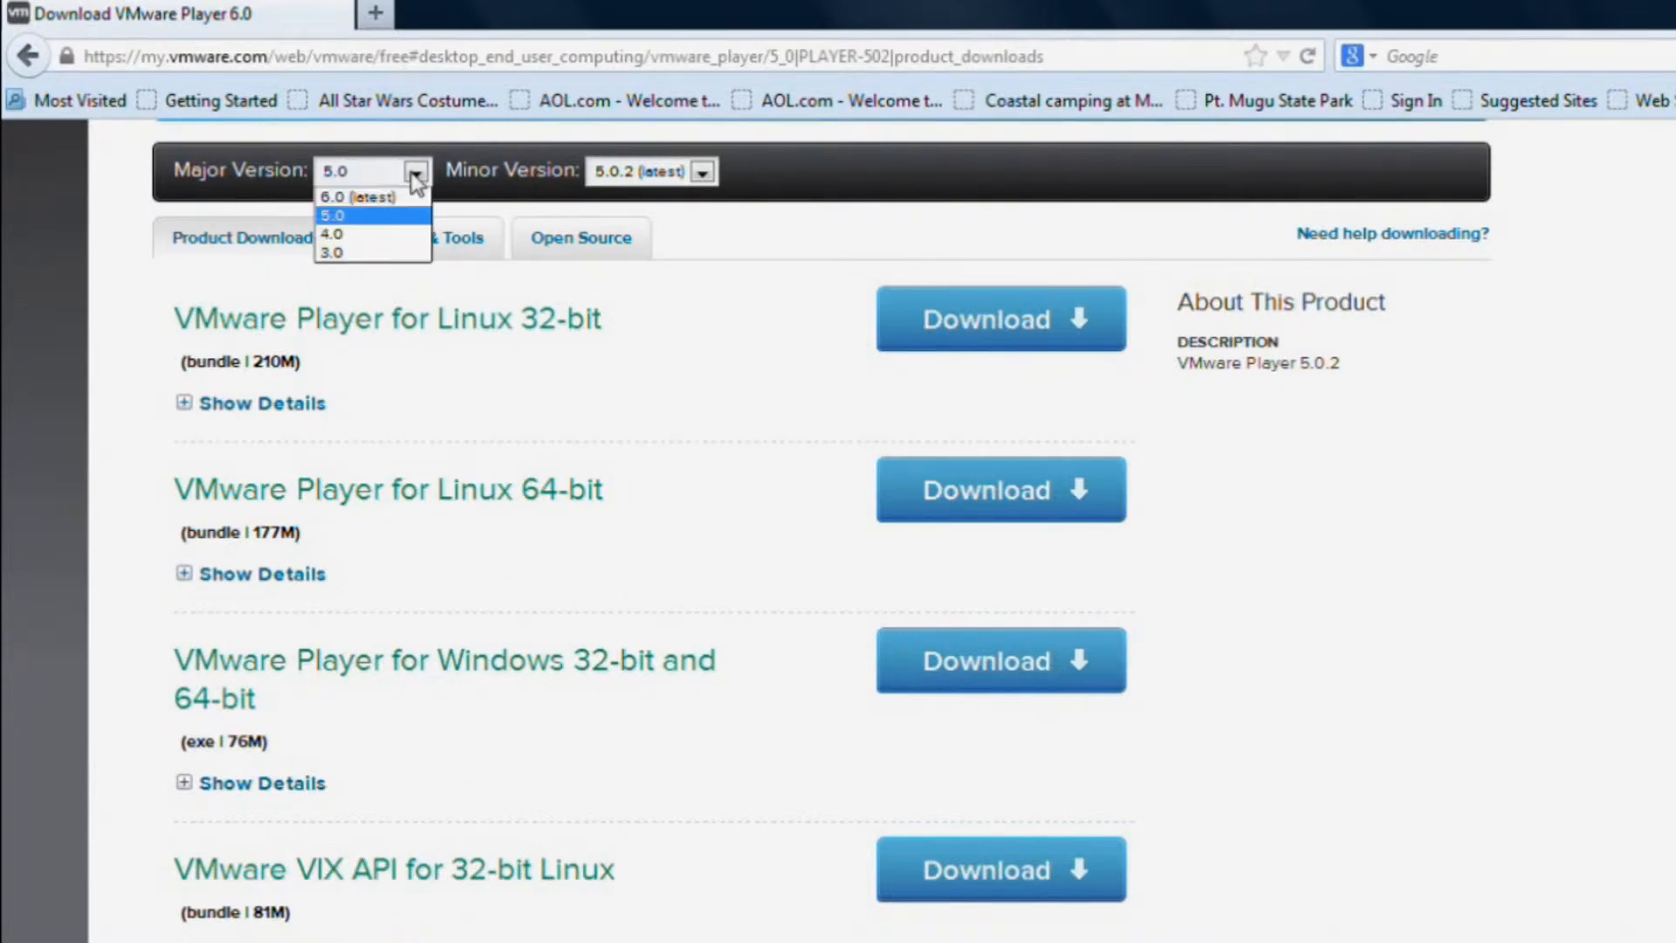
{"action": "left_click", "coordinate": [400, 198]}
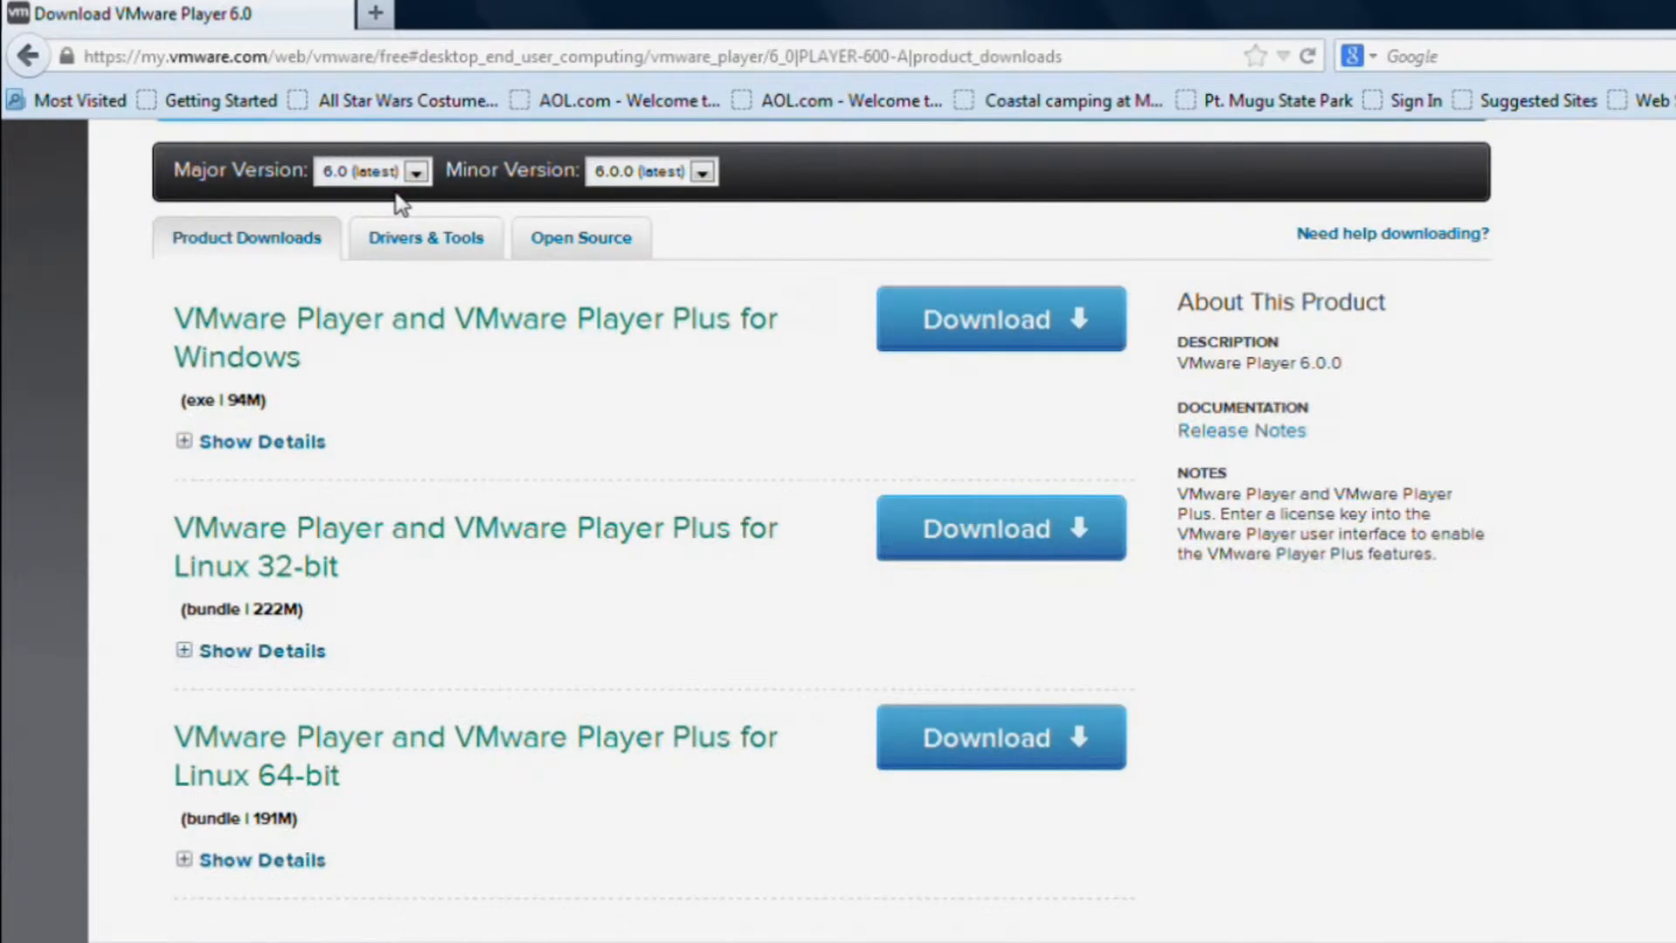
{"action": "left_click", "coordinate": [1030, 336]}
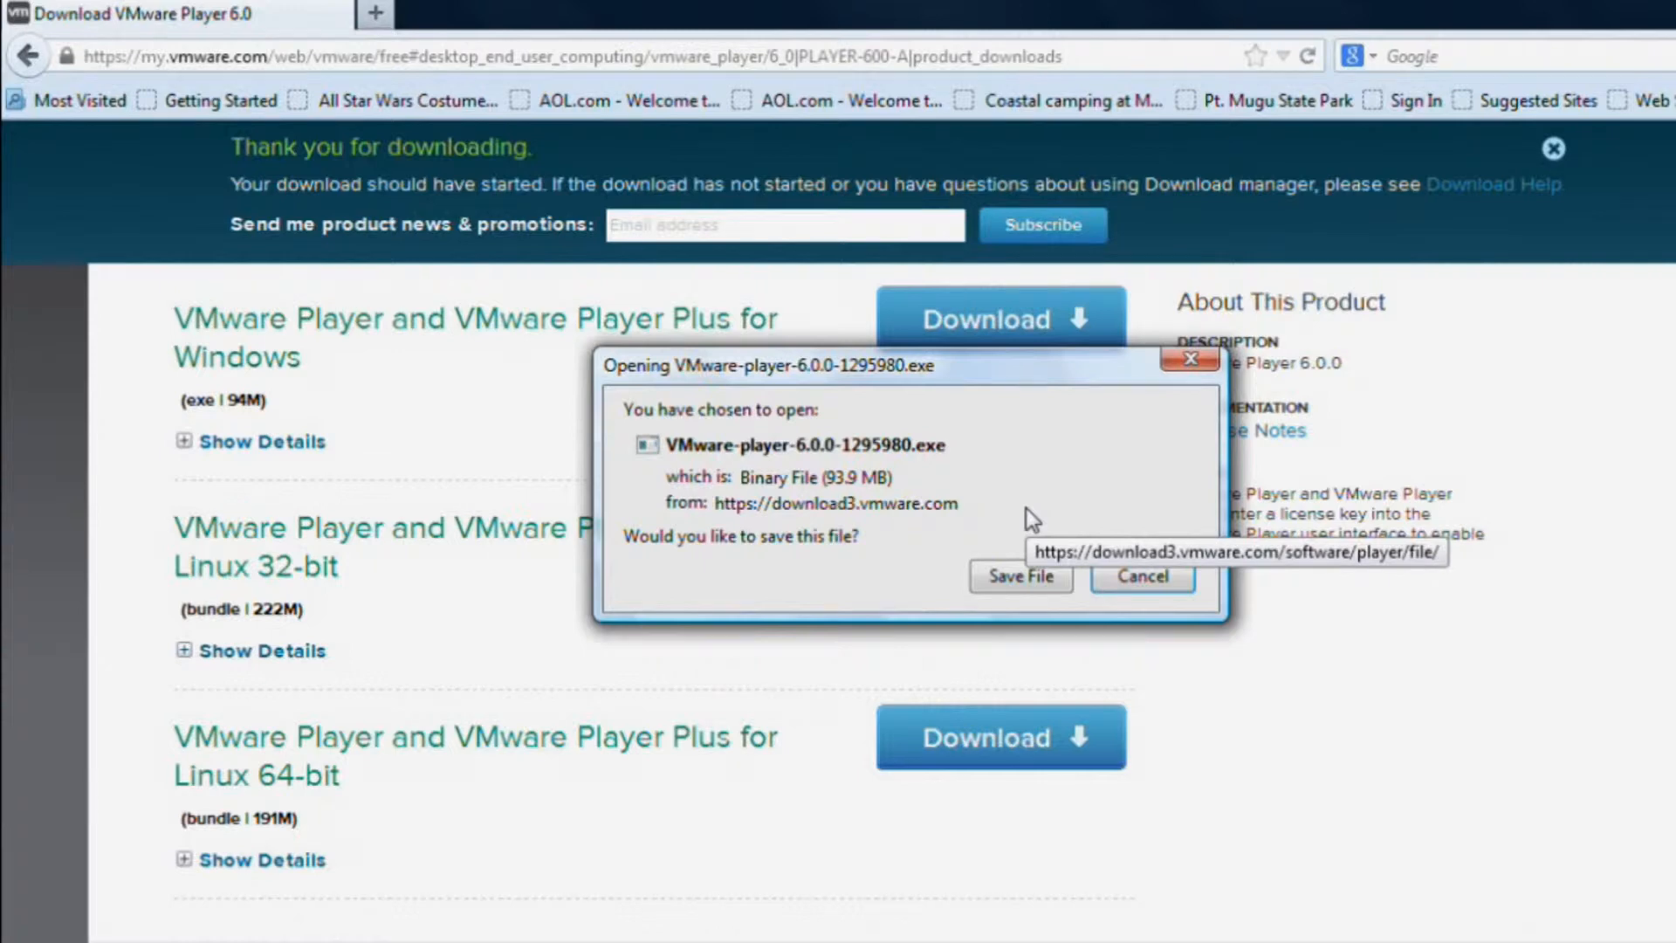
Save VMware-player-6.0.0-1295980.exe (93.9 MB) to disk.
{"action": "left_click", "coordinate": [1017, 577]}
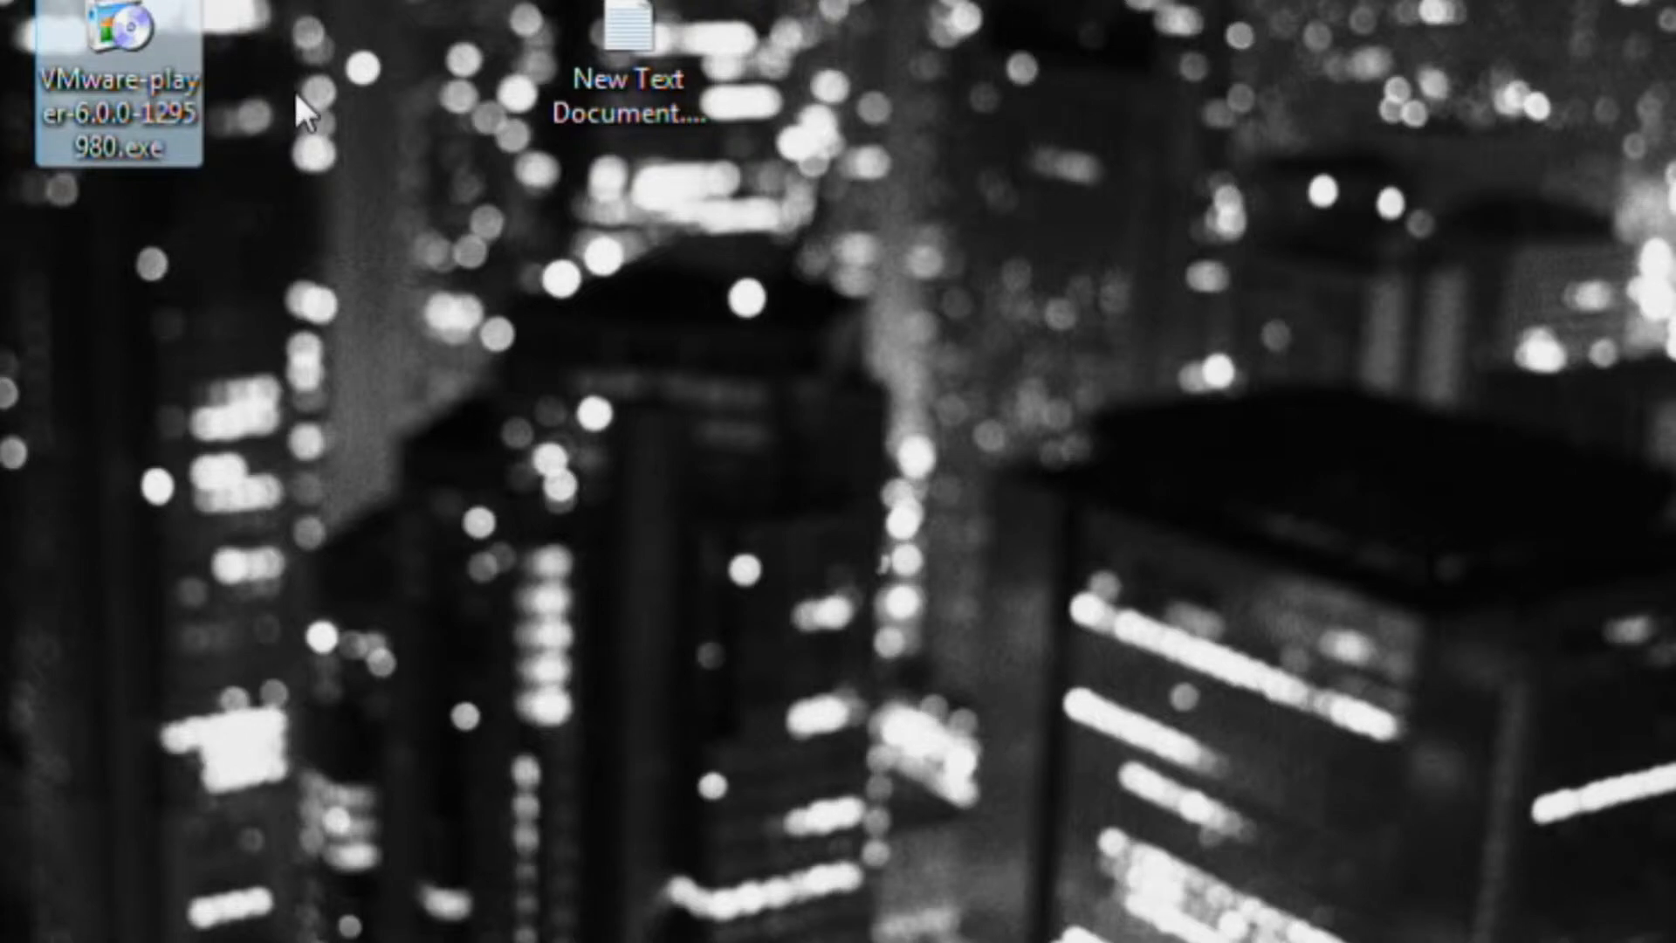
Run the VMware-player installer from its desktop icon's context menu.
{"action": "right_click", "coordinate": [123, 10]}
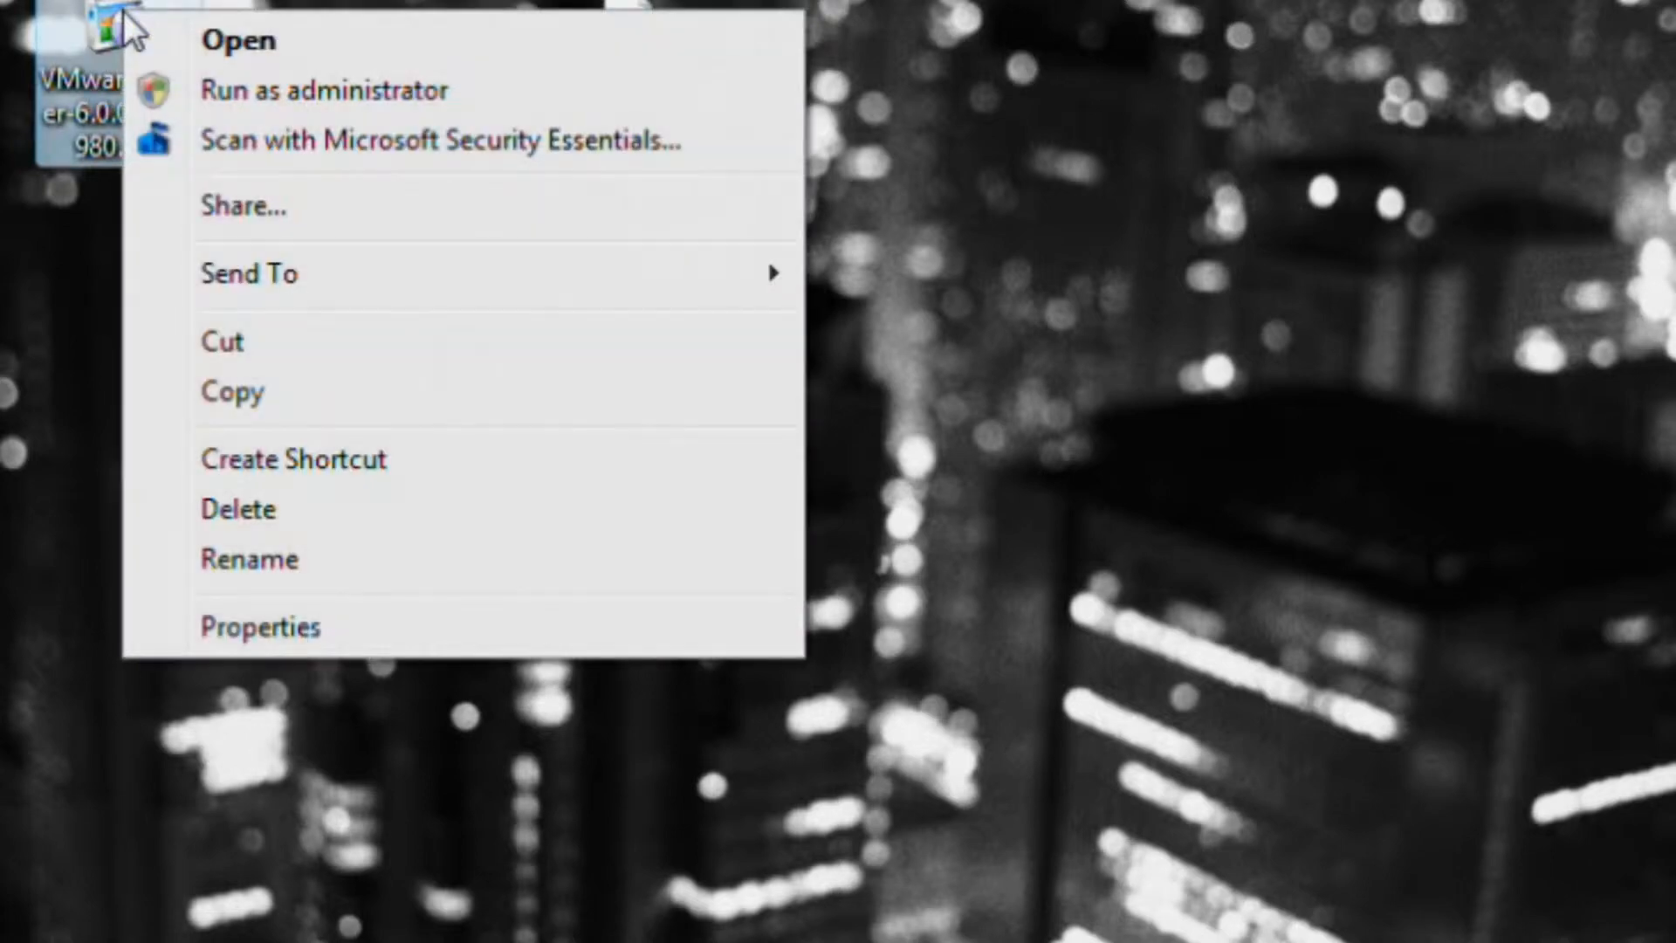
{"action": "left_click", "coordinate": [240, 35]}
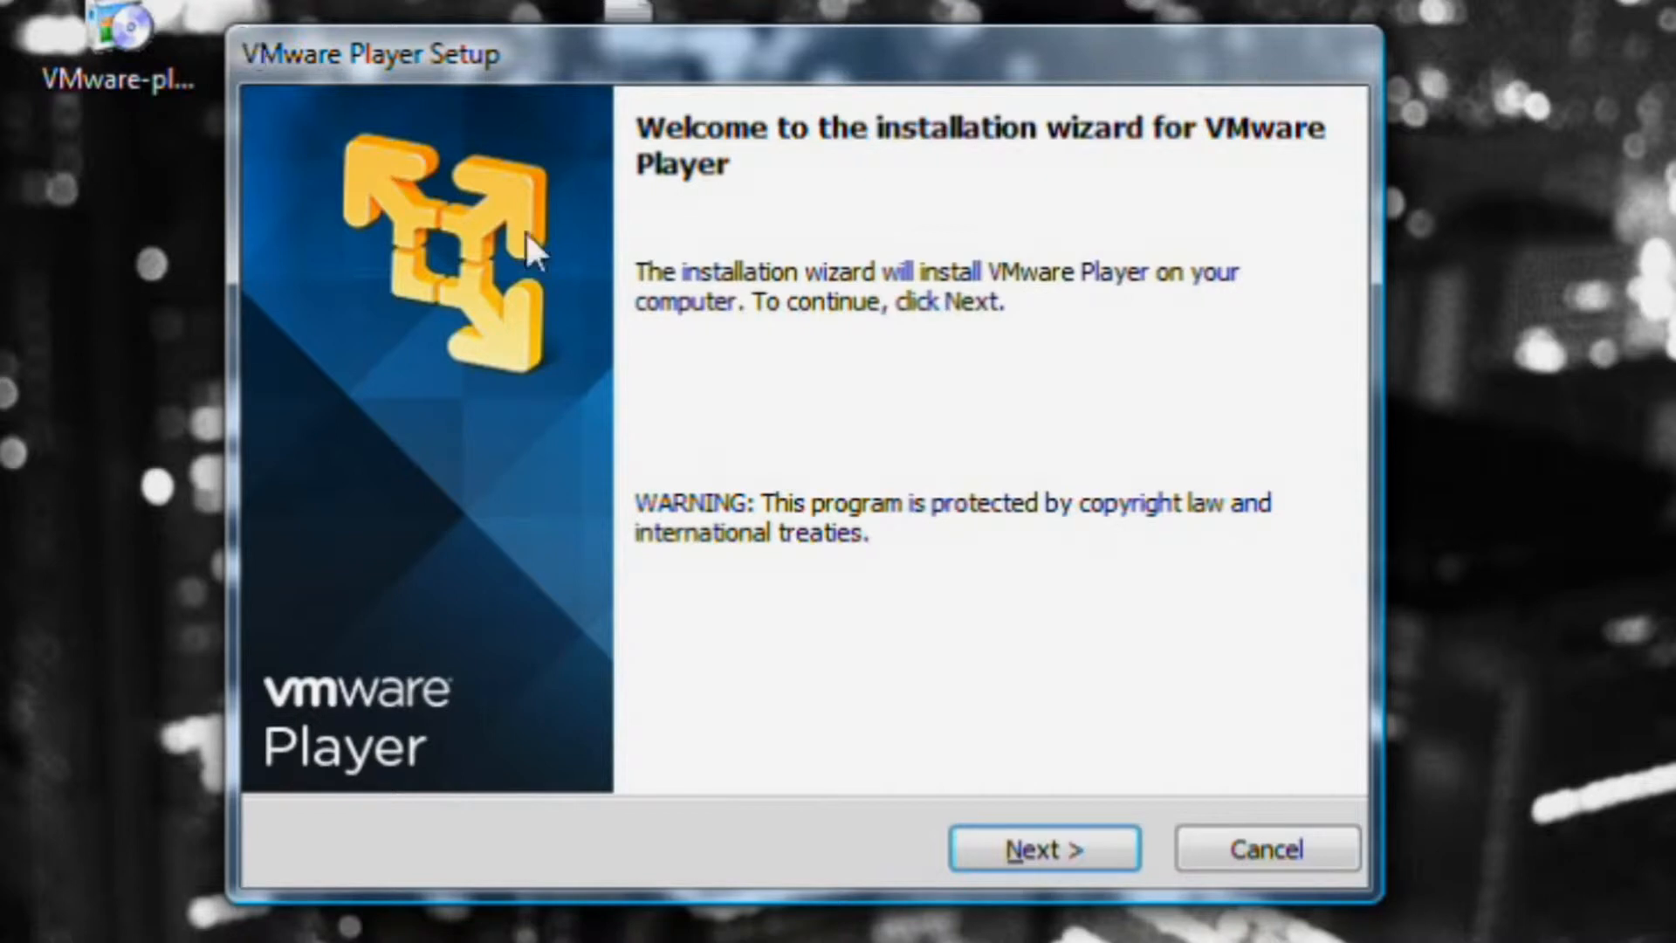
Accept the VMware Player license agreement.
{"action": "left_click", "coordinate": [1074, 862]}
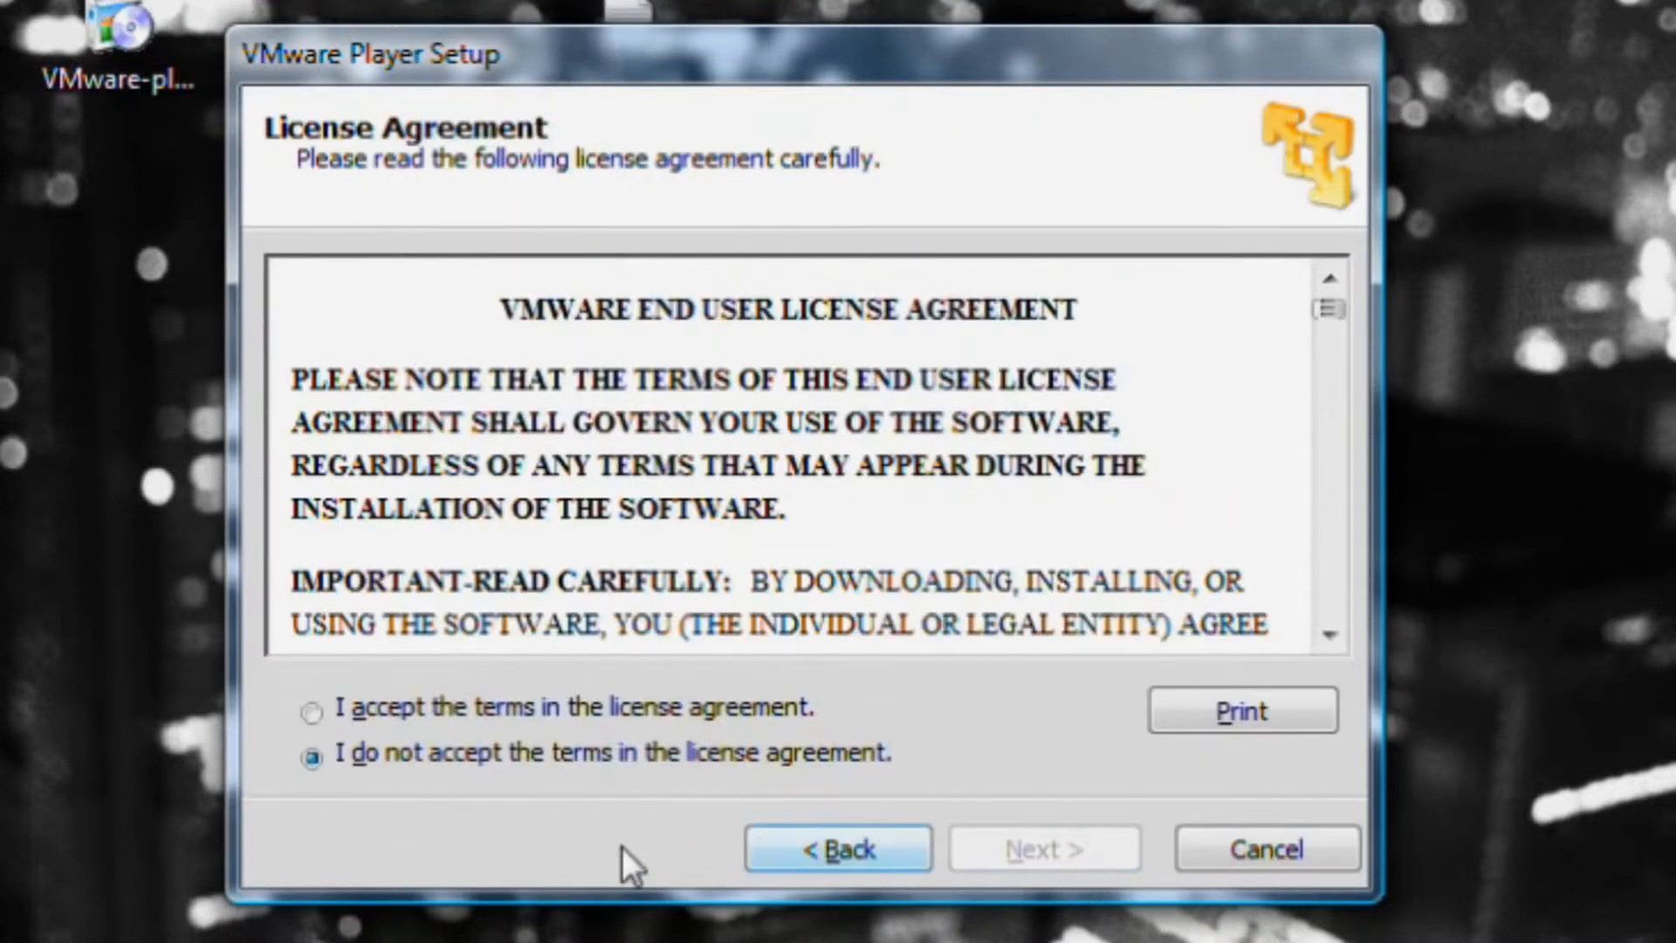
{"action": "left_click", "coordinate": [307, 717]}
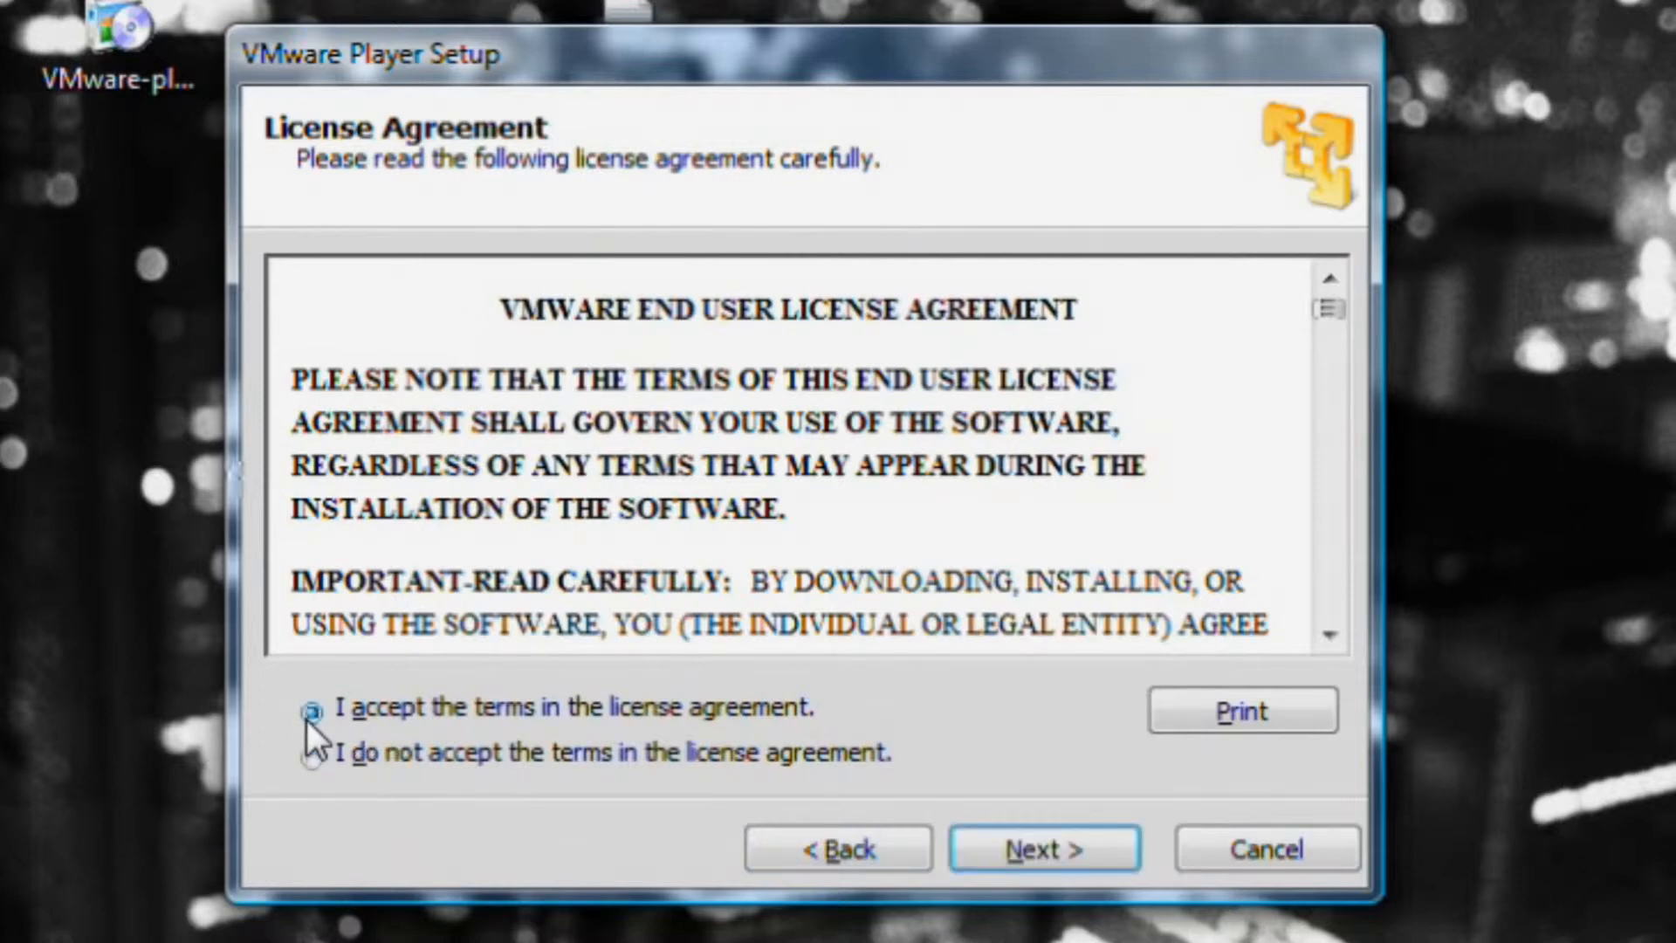
{"action": "left_click", "coordinate": [1051, 850]}
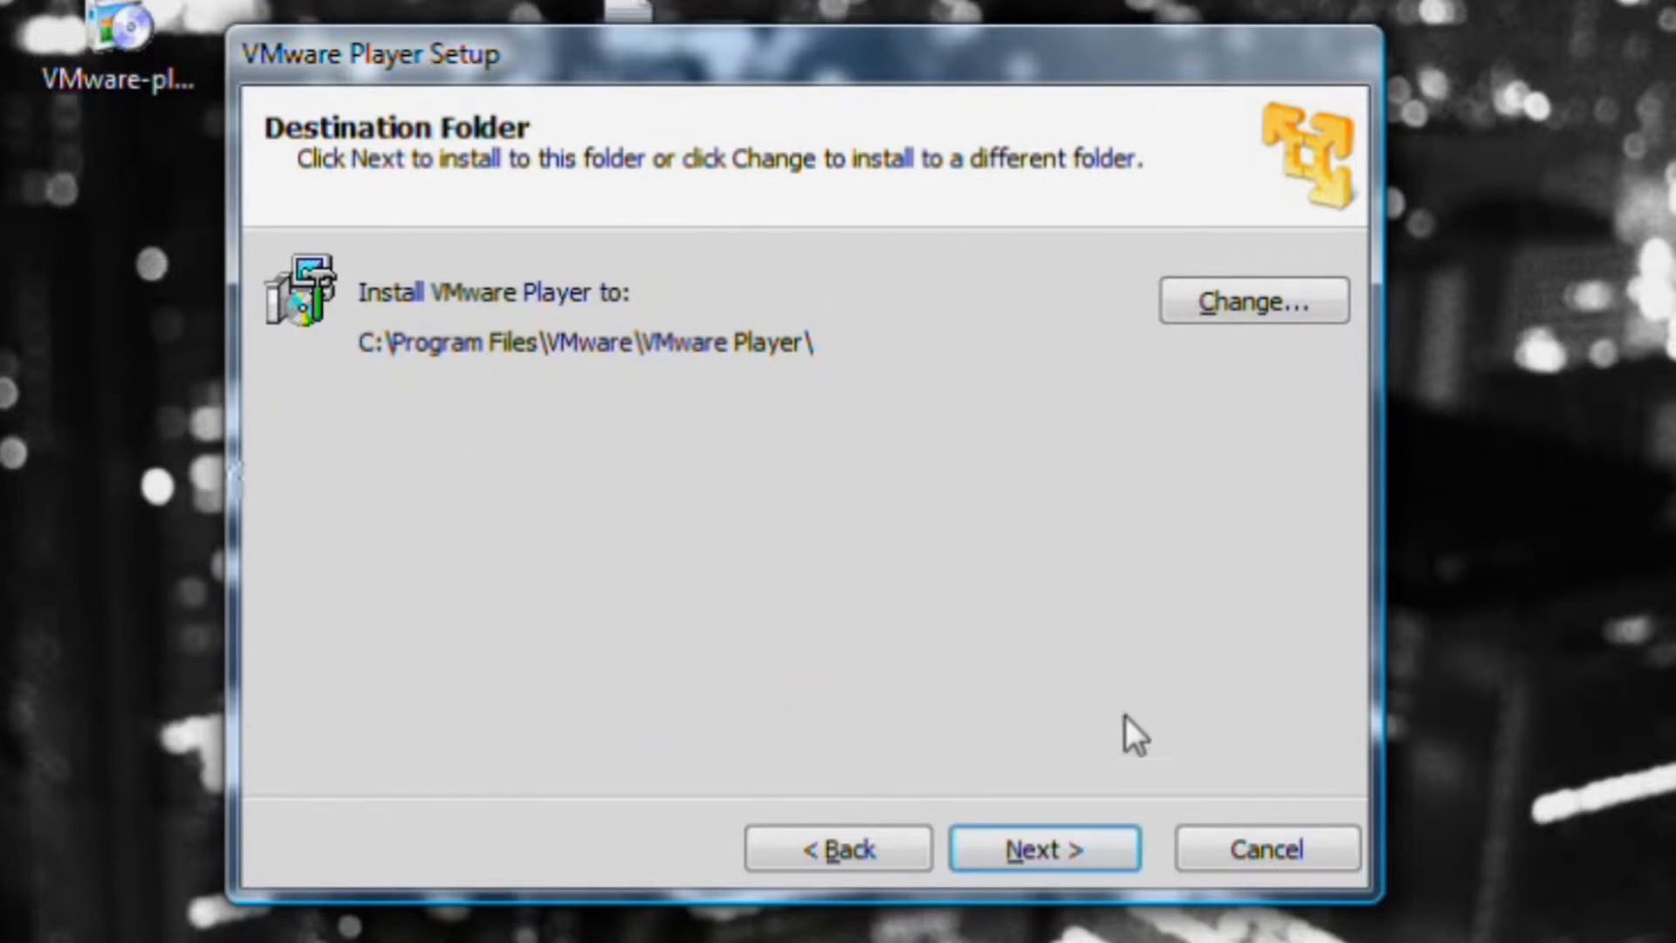
Keep the default C:\Program Files\VMware\VMware Player\ install folder after browsing alternatives.
{"action": "left_click", "coordinate": [1244, 302]}
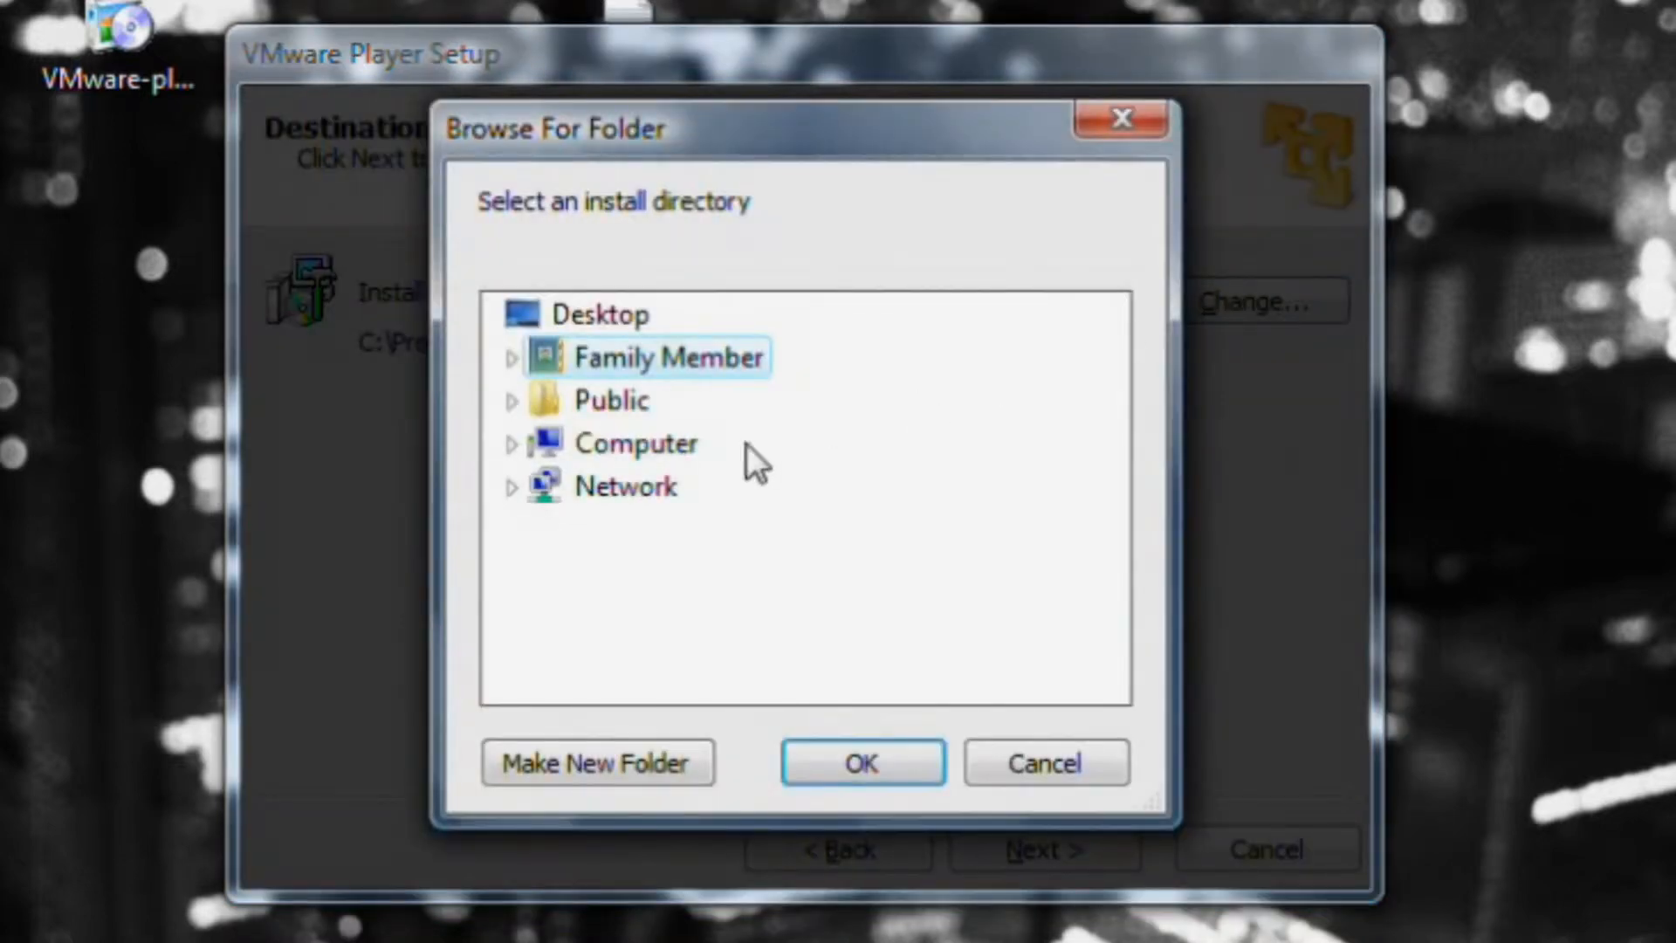
{"action": "left_click", "coordinate": [512, 446]}
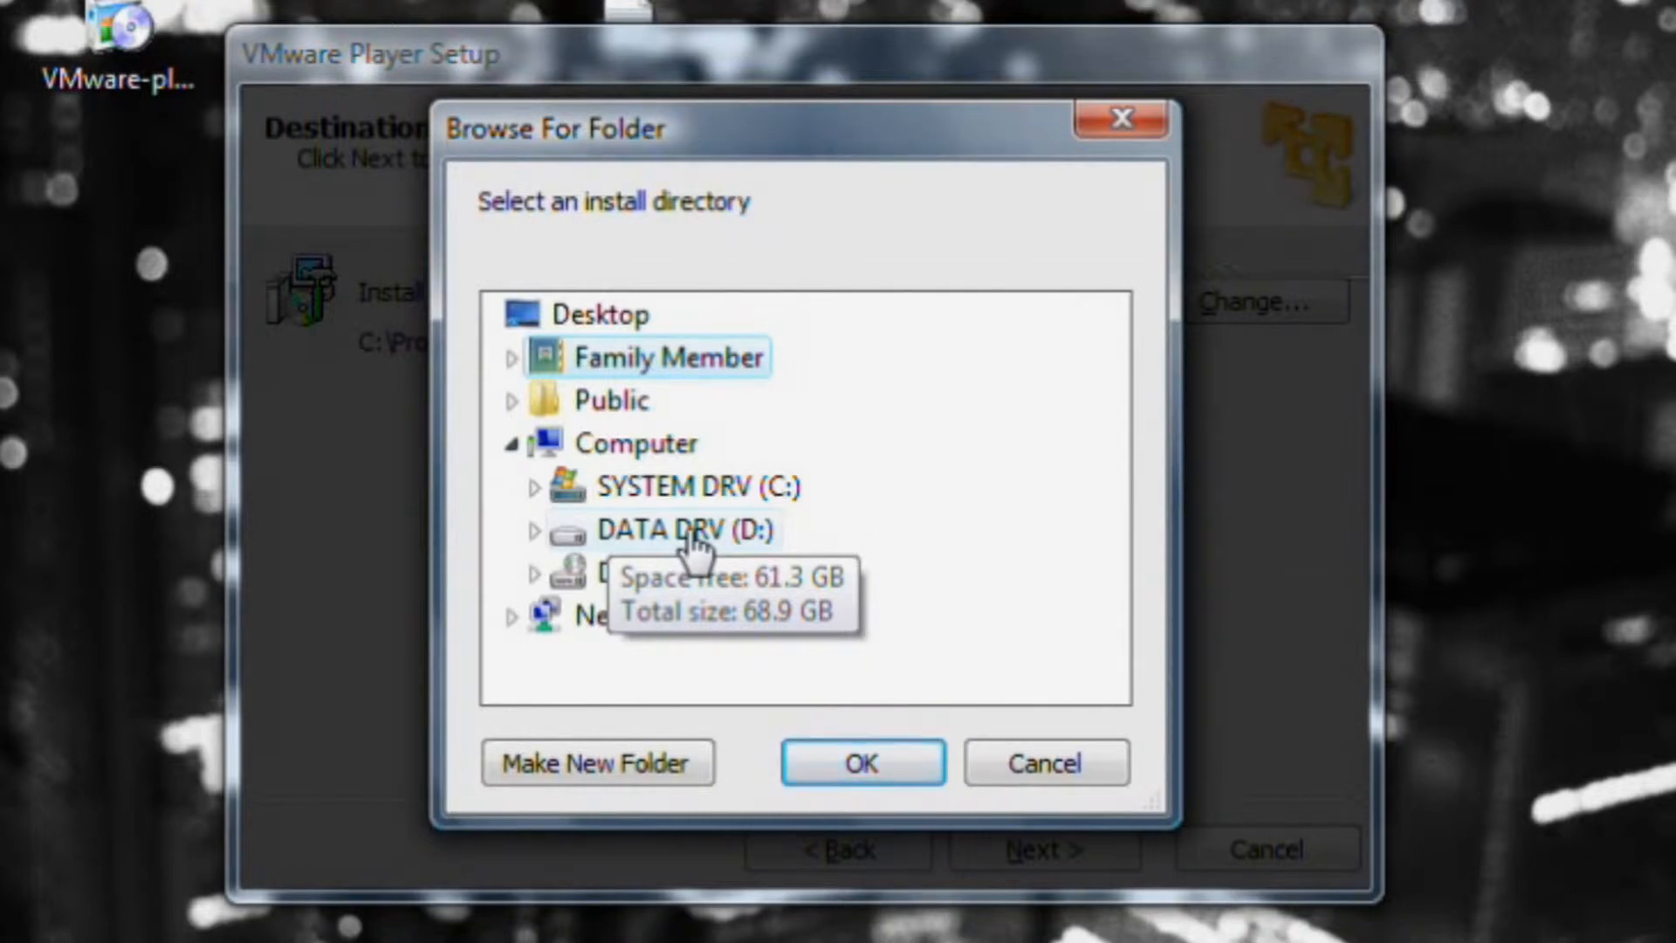
{"action": "left_click", "coordinate": [1066, 762]}
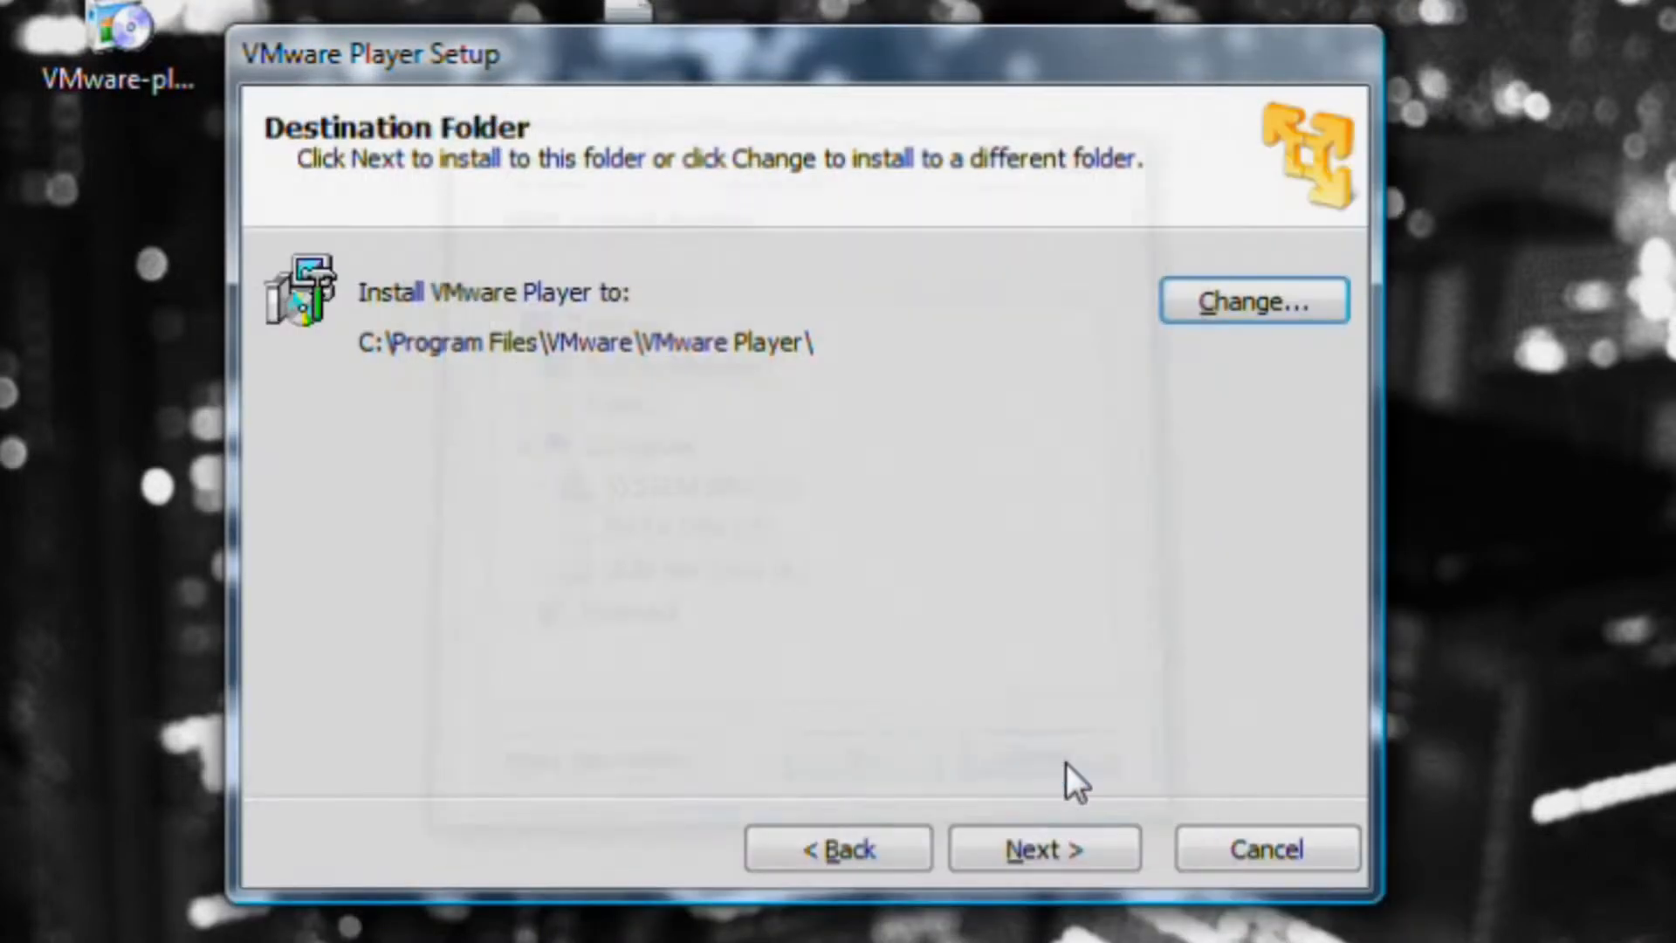
{"action": "left_click", "coordinate": [1045, 845]}
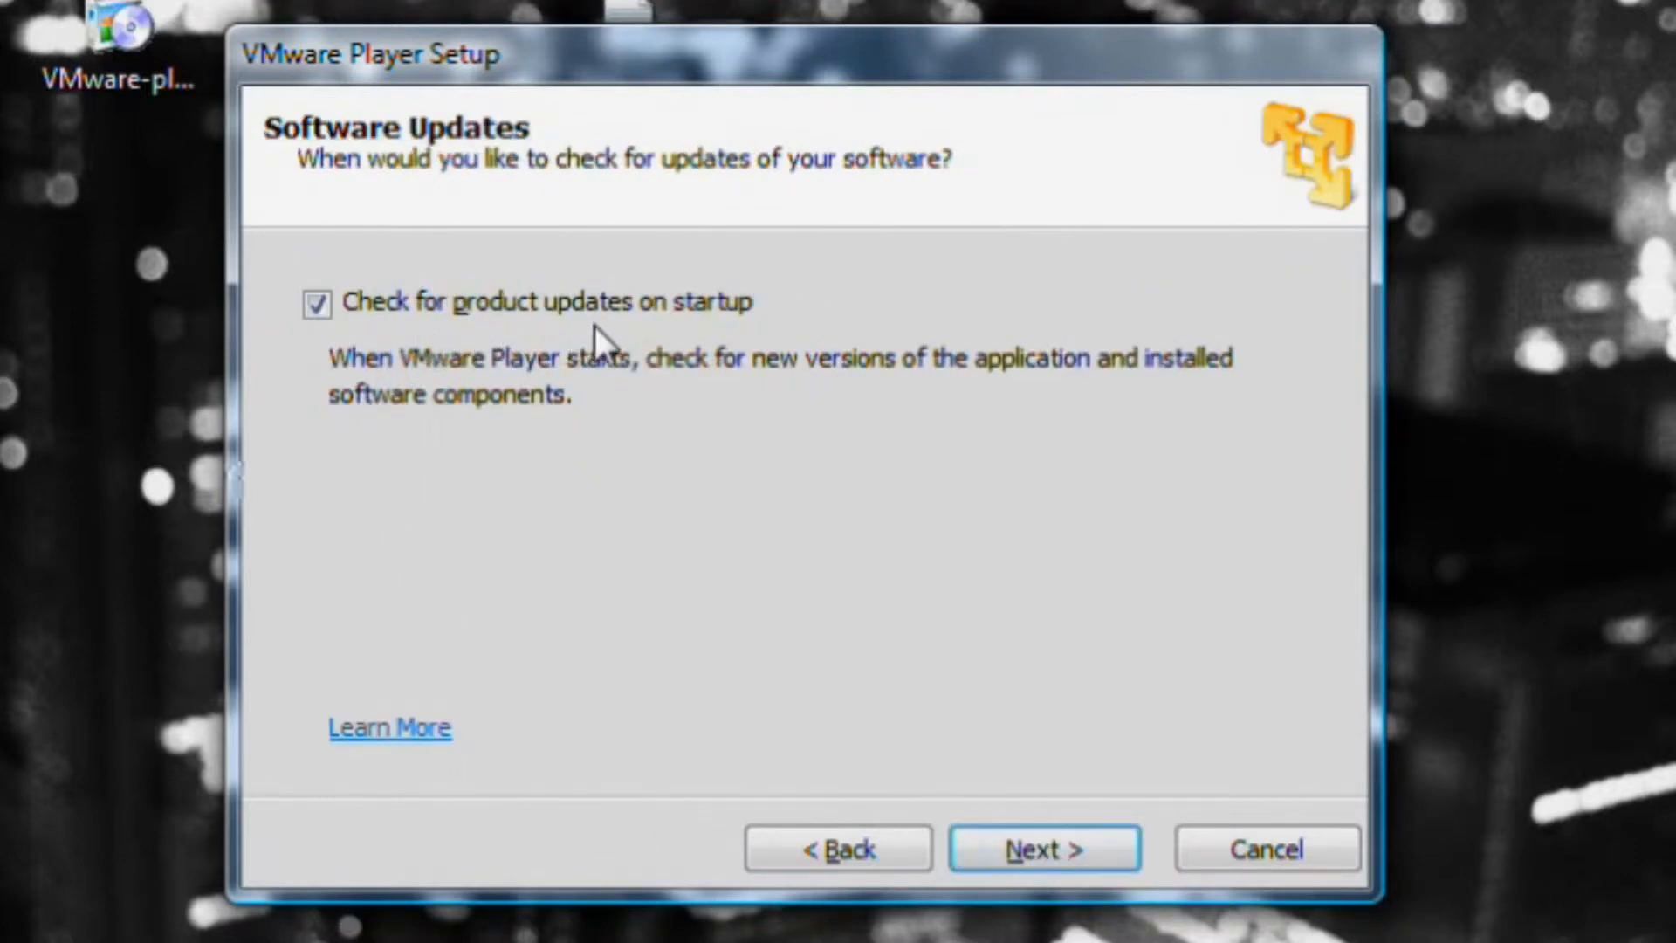
Disable product update checks at startup and the 'Help improve VMware Player' feedback.
{"action": "left_click", "coordinate": [317, 304]}
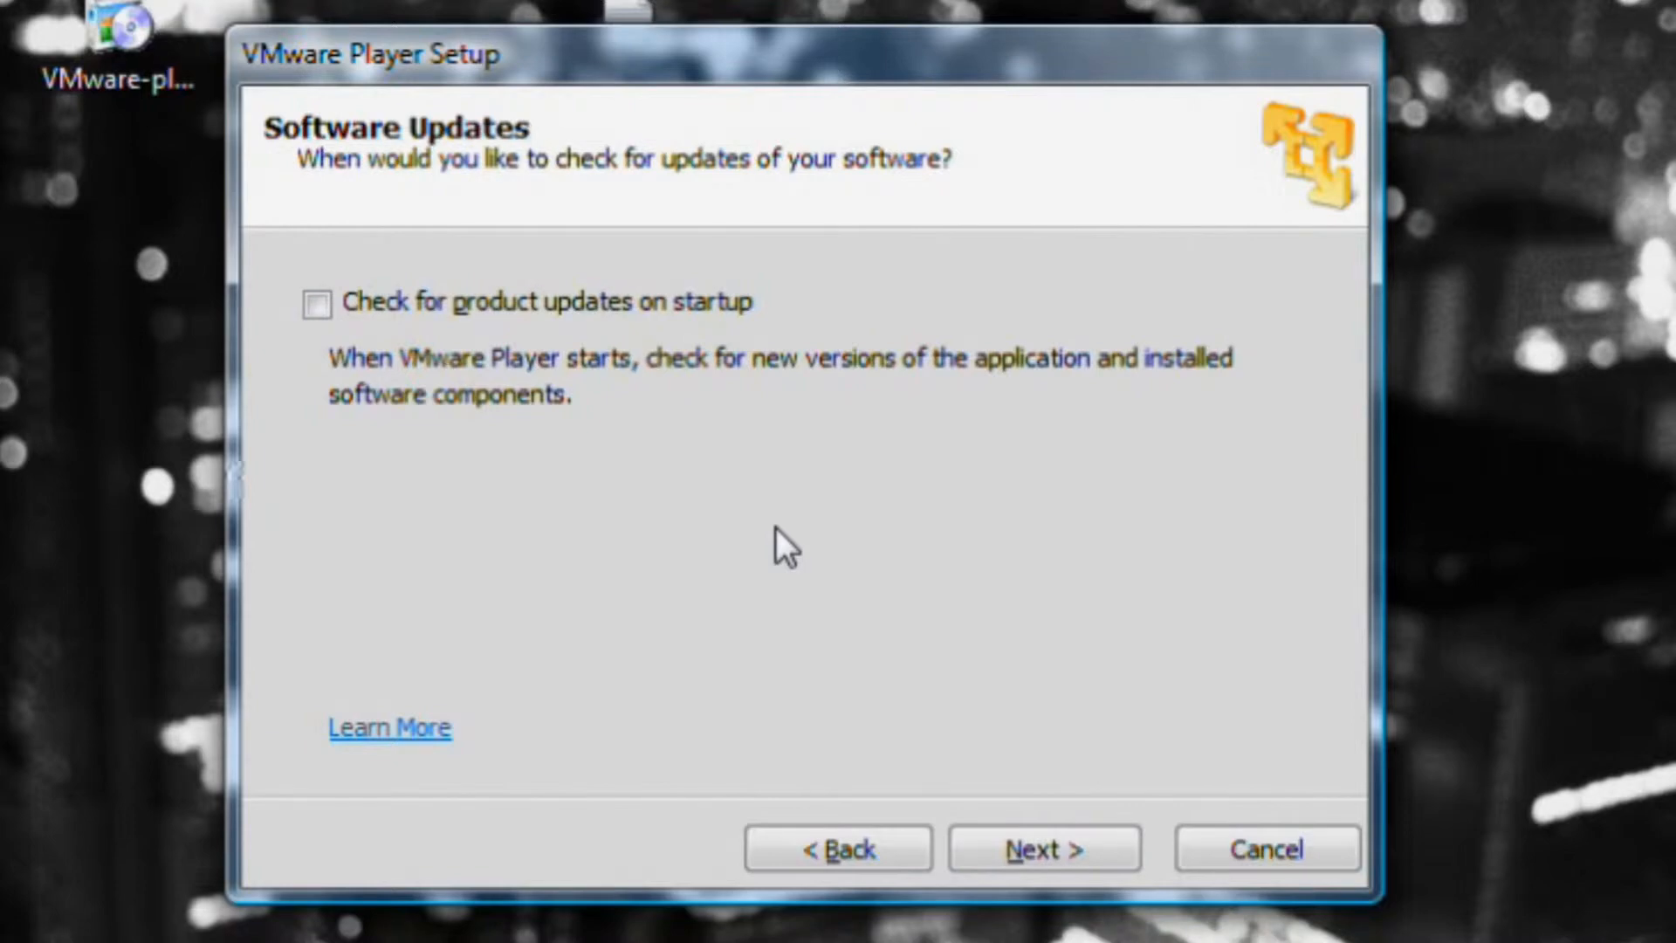
{"action": "left_click", "coordinate": [1057, 850]}
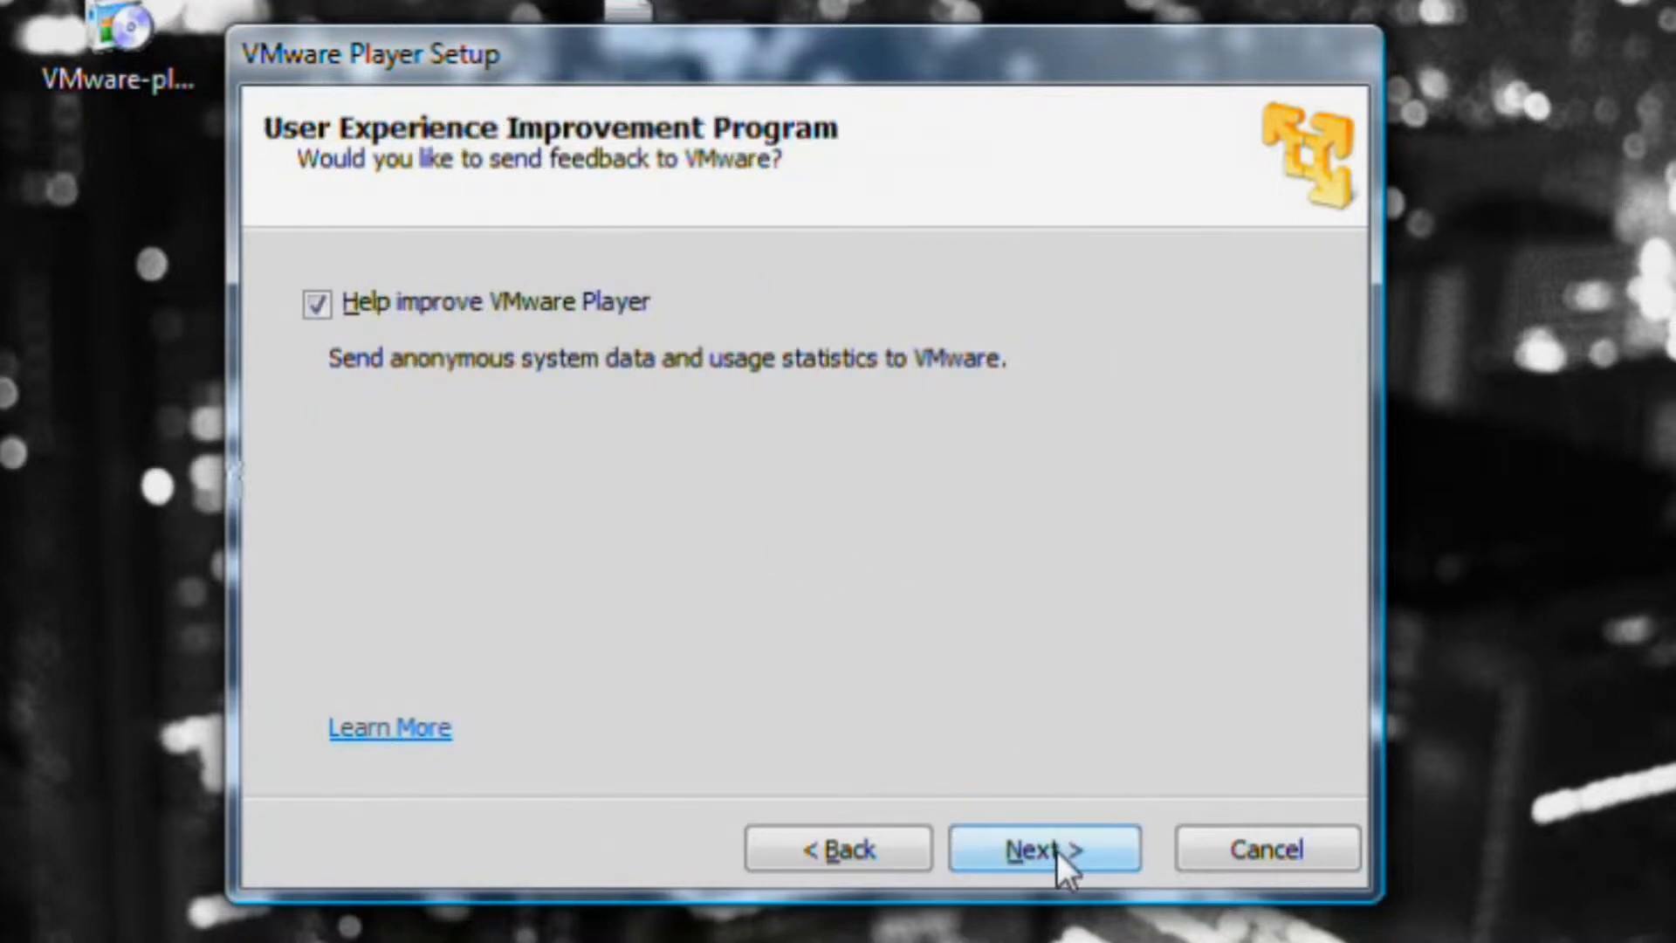
{"action": "left_click", "coordinate": [318, 306]}
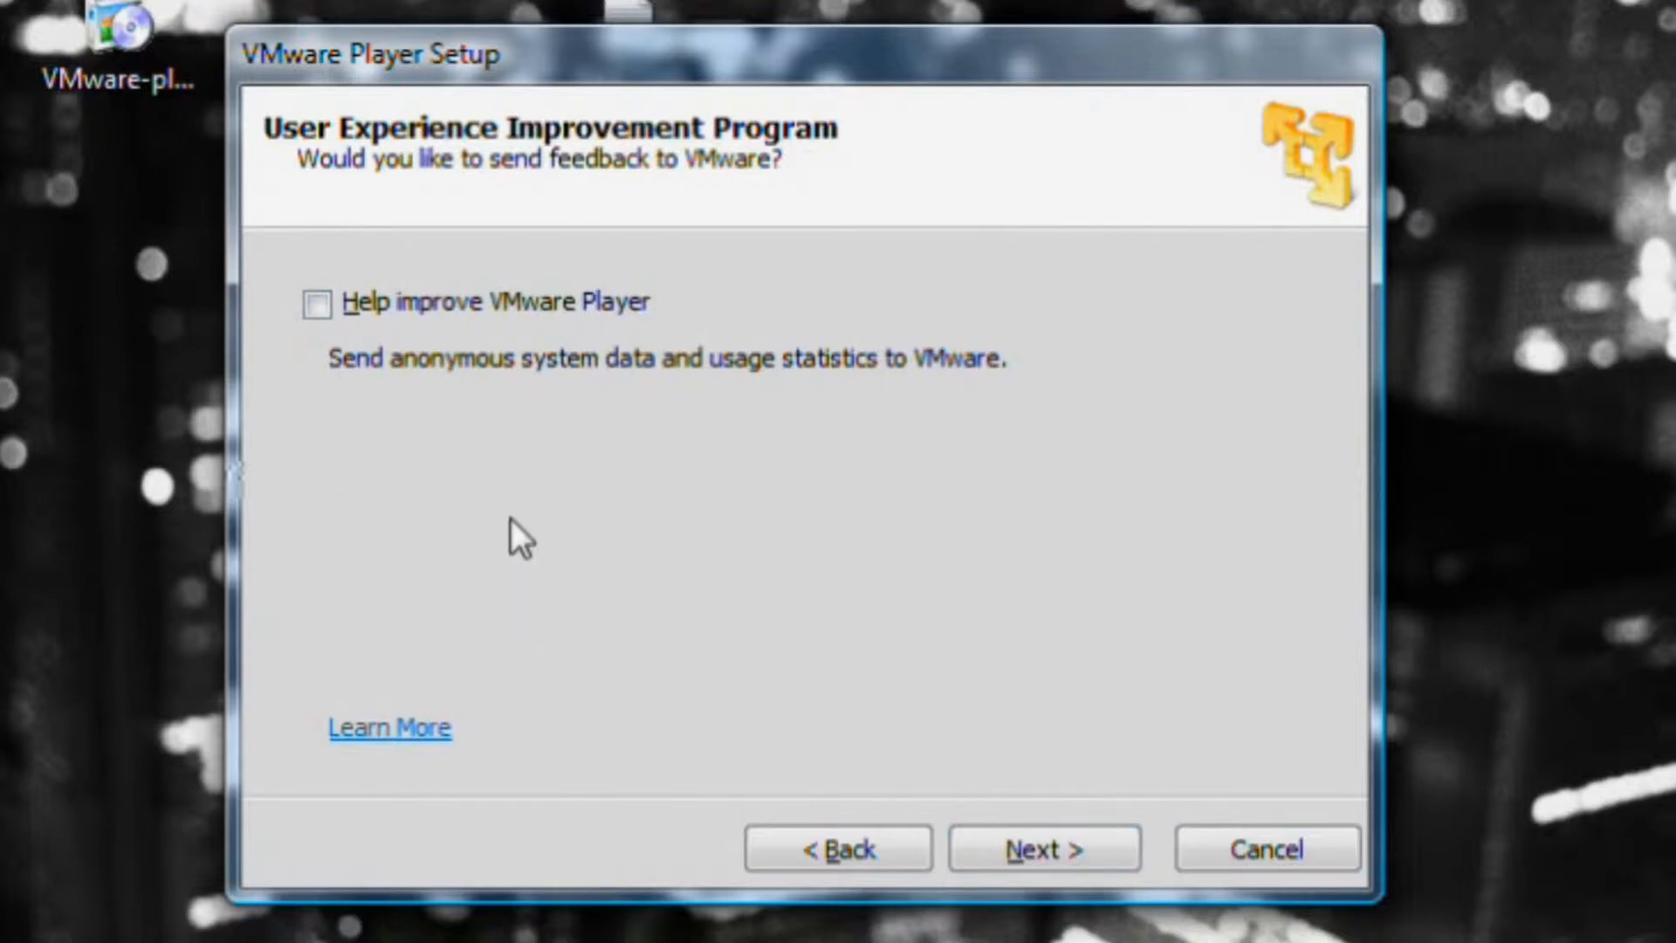
{"action": "left_click", "coordinate": [1059, 851]}
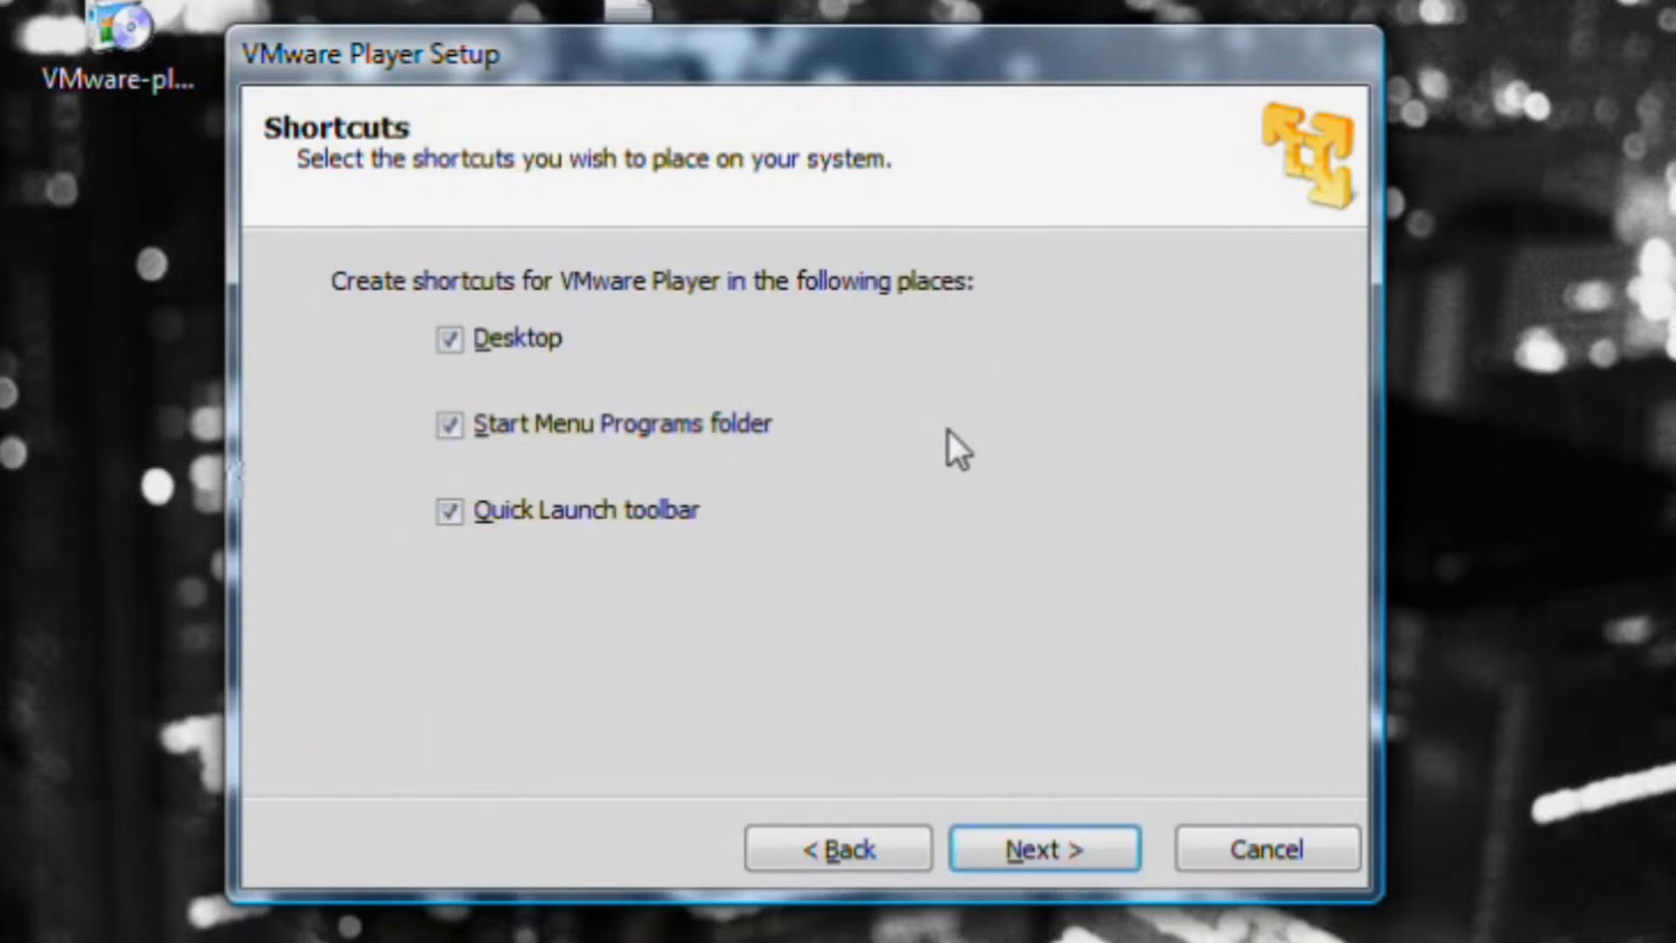
Drop the Quick Launch shortcut, keeping Desktop and Start Menu, and start installing.
{"action": "left_click", "coordinate": [449, 513]}
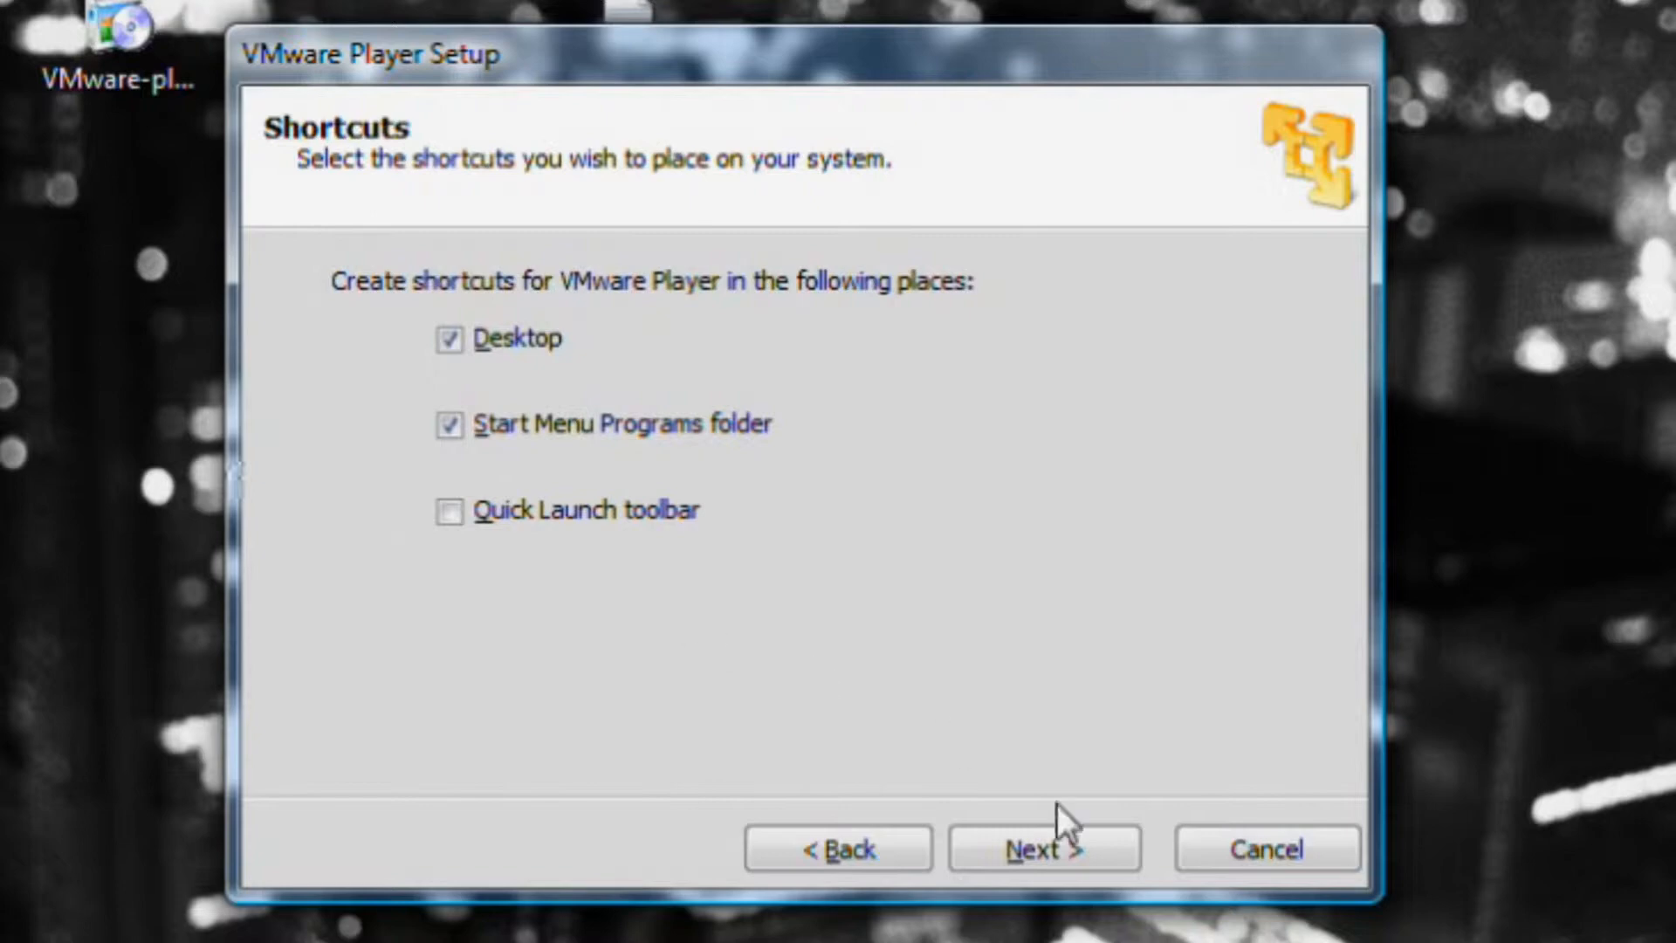
{"action": "left_click", "coordinate": [1061, 844]}
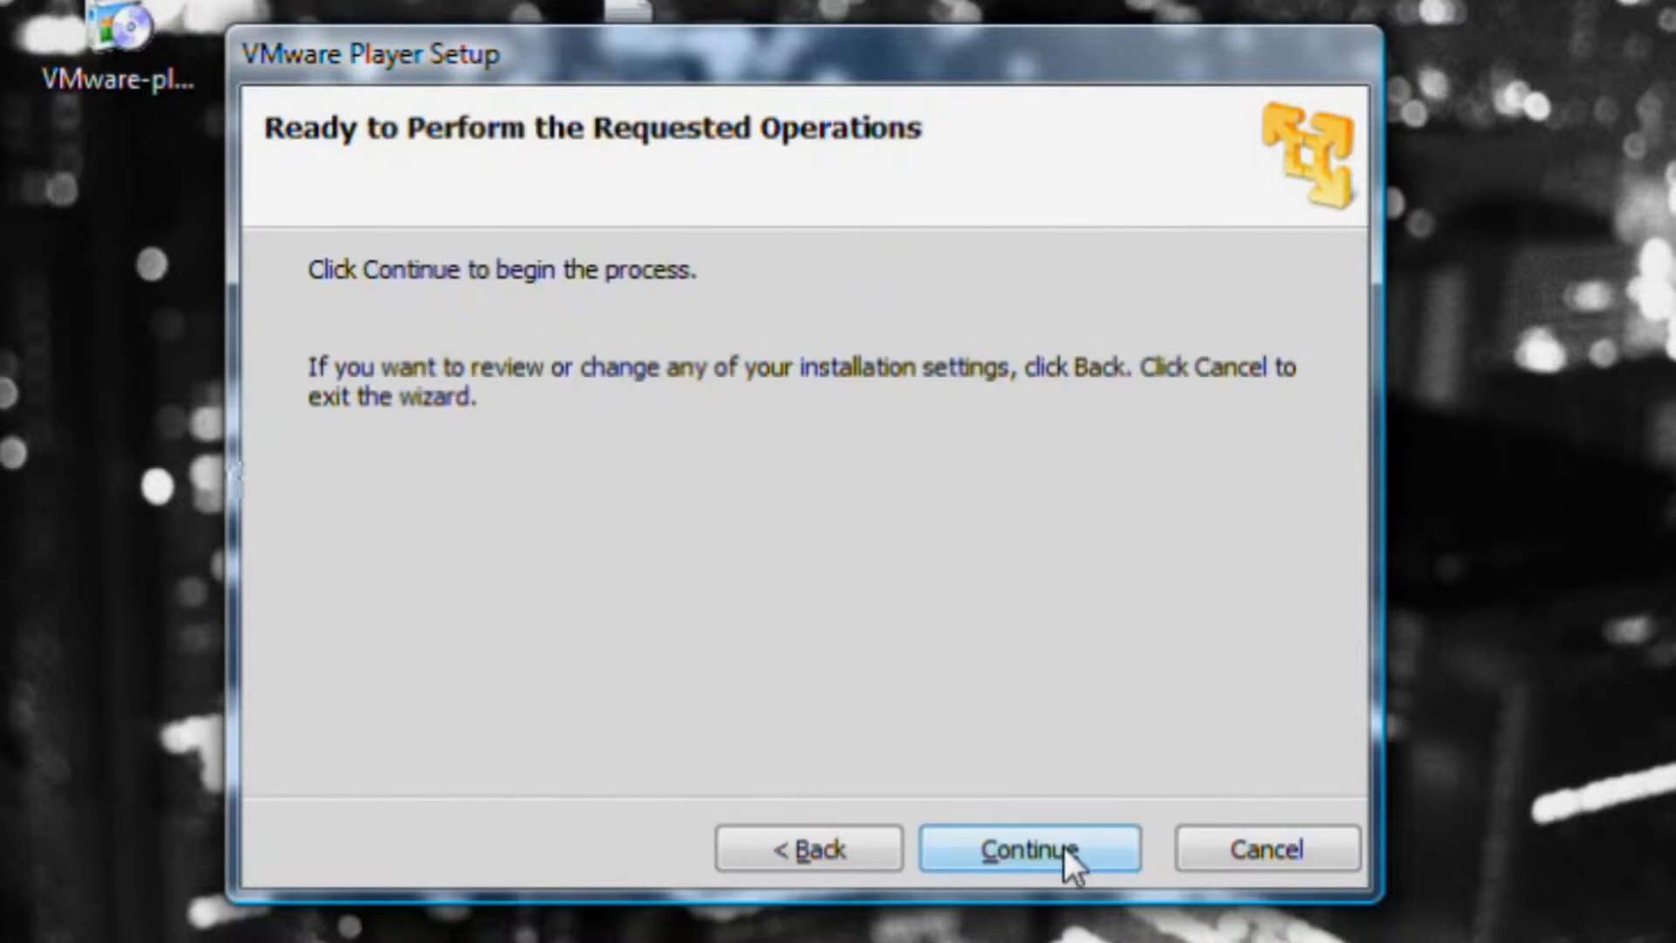
{"action": "left_click", "coordinate": [1065, 846]}
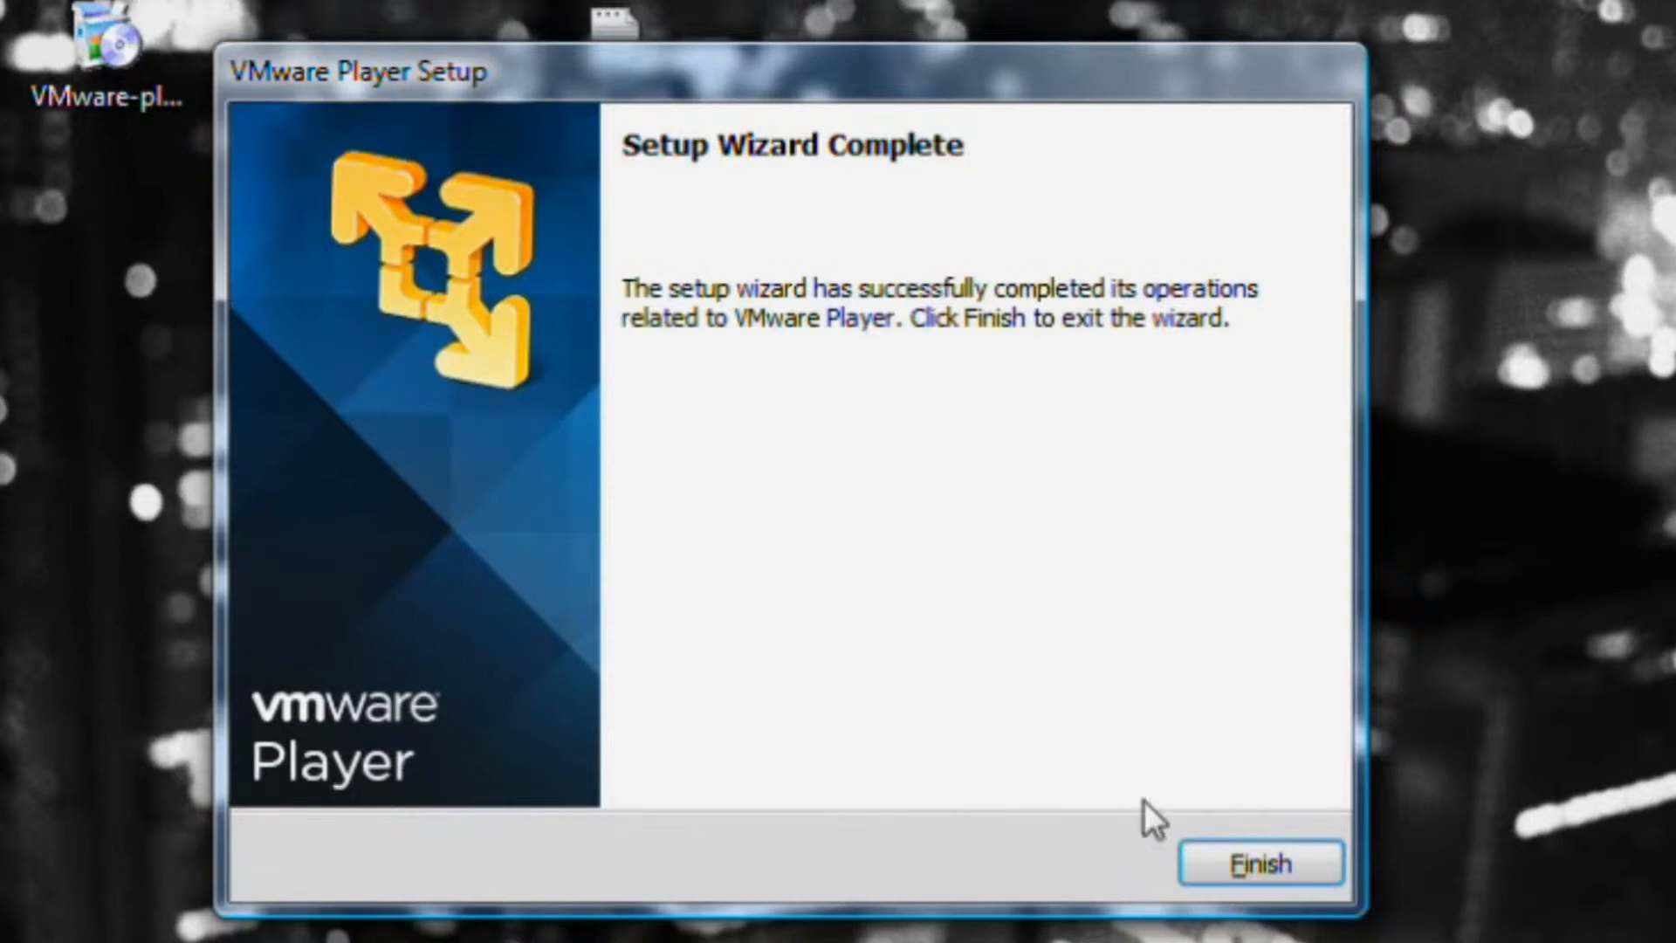
Finish the completed VMware Player setup wizard.
{"action": "left_click", "coordinate": [1292, 872]}
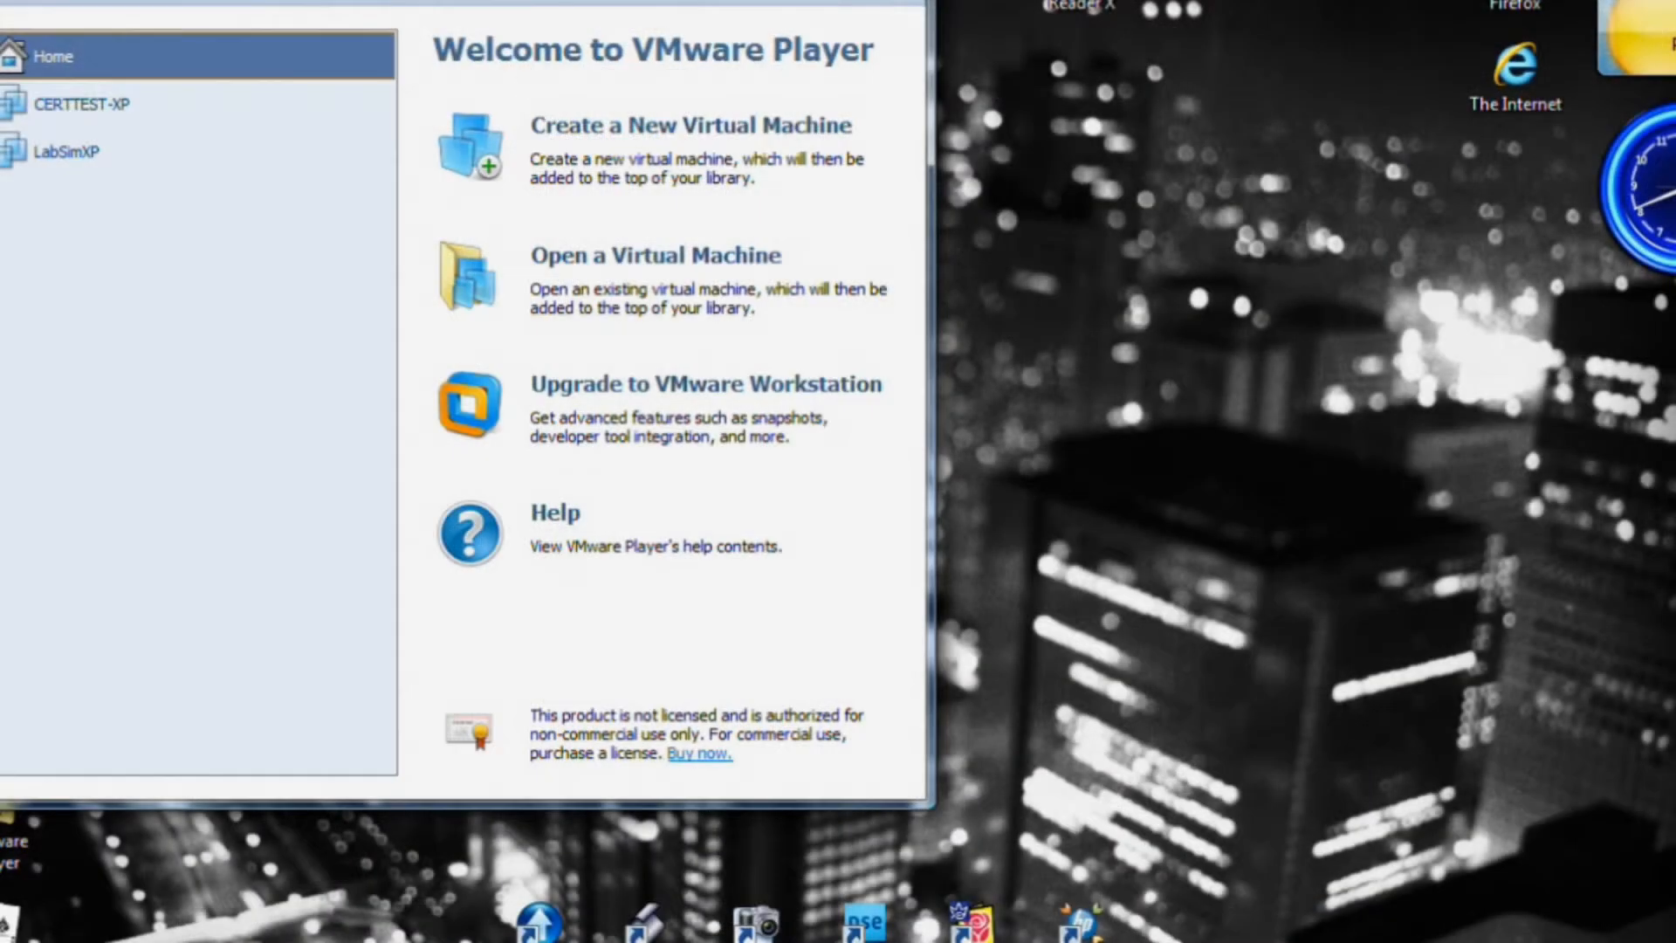
Drag the VMware Player window to the centre of the screen.
{"action": "left_click_drag", "start_coordinate": [477, 2], "coordinate": [854, 57]}
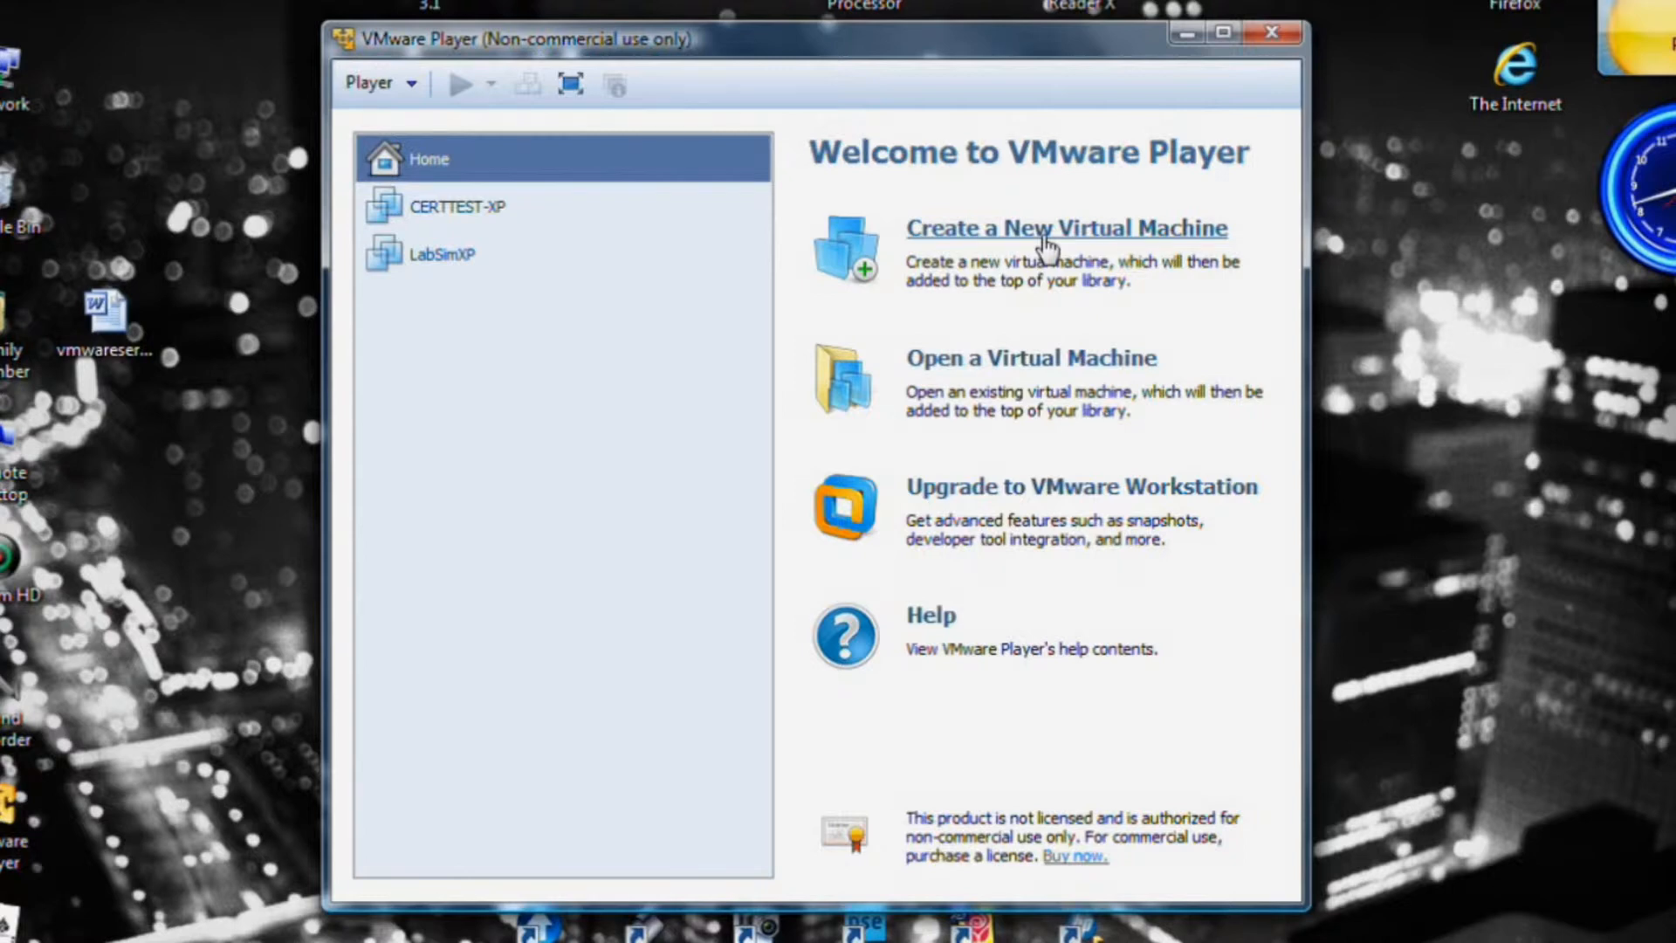
In Player Preferences, choose 'Power off the virtual machine' on close and confirm with OK.
{"action": "left_click", "coordinate": [406, 88]}
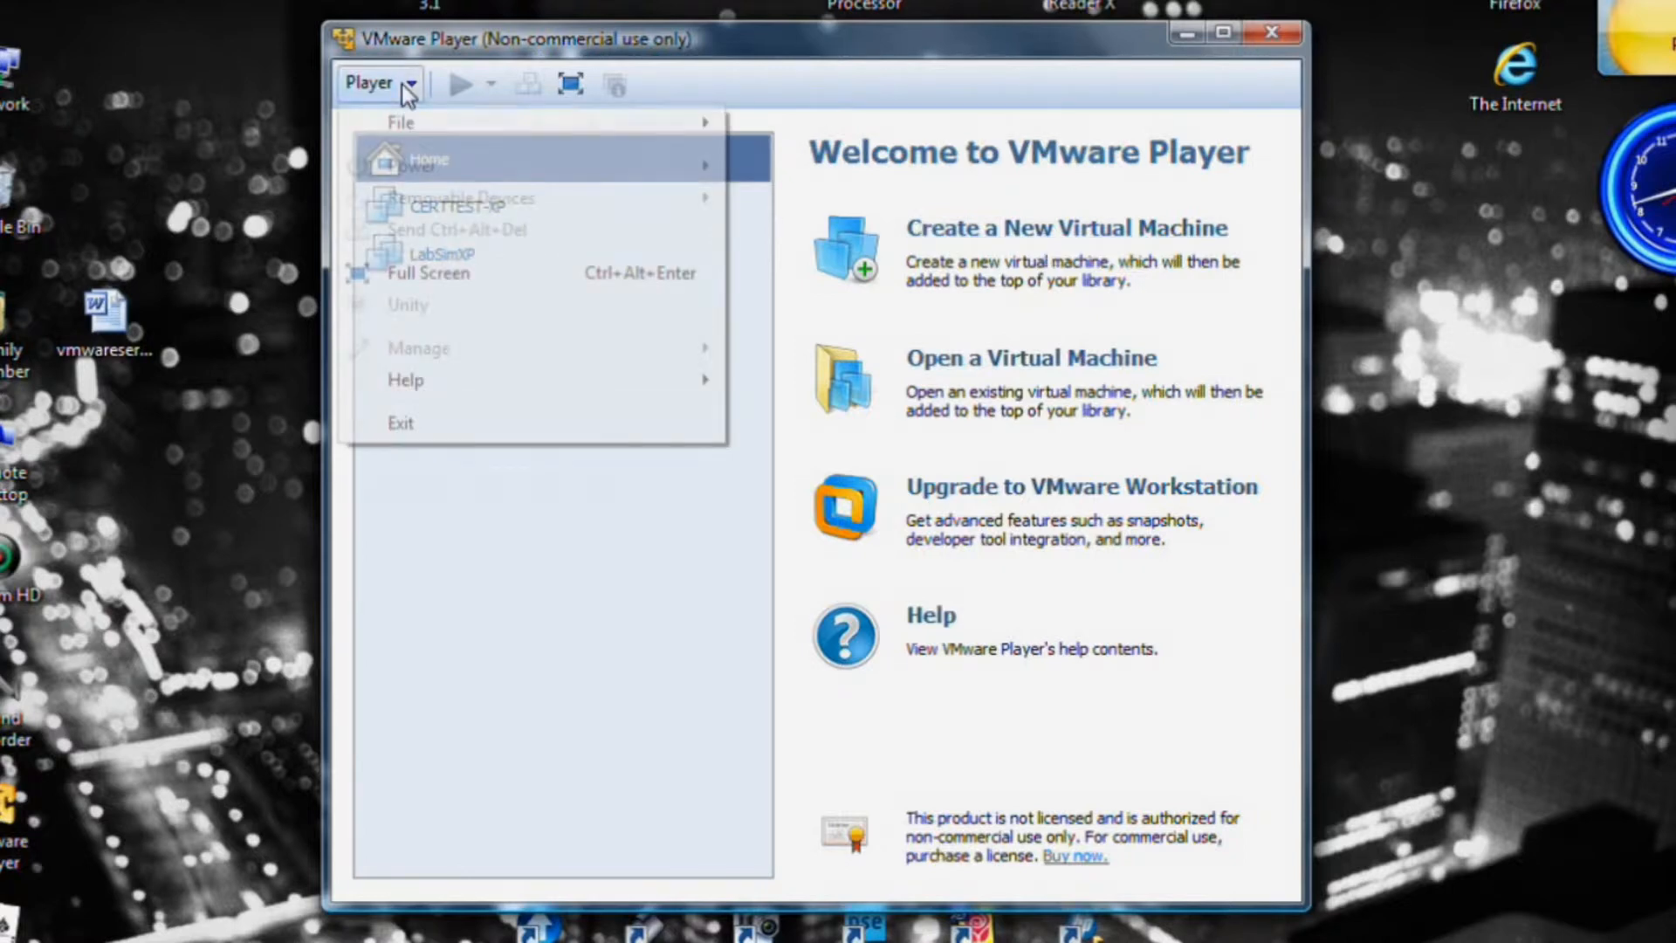
{"action": "mouse_move", "coordinate": [412, 119]}
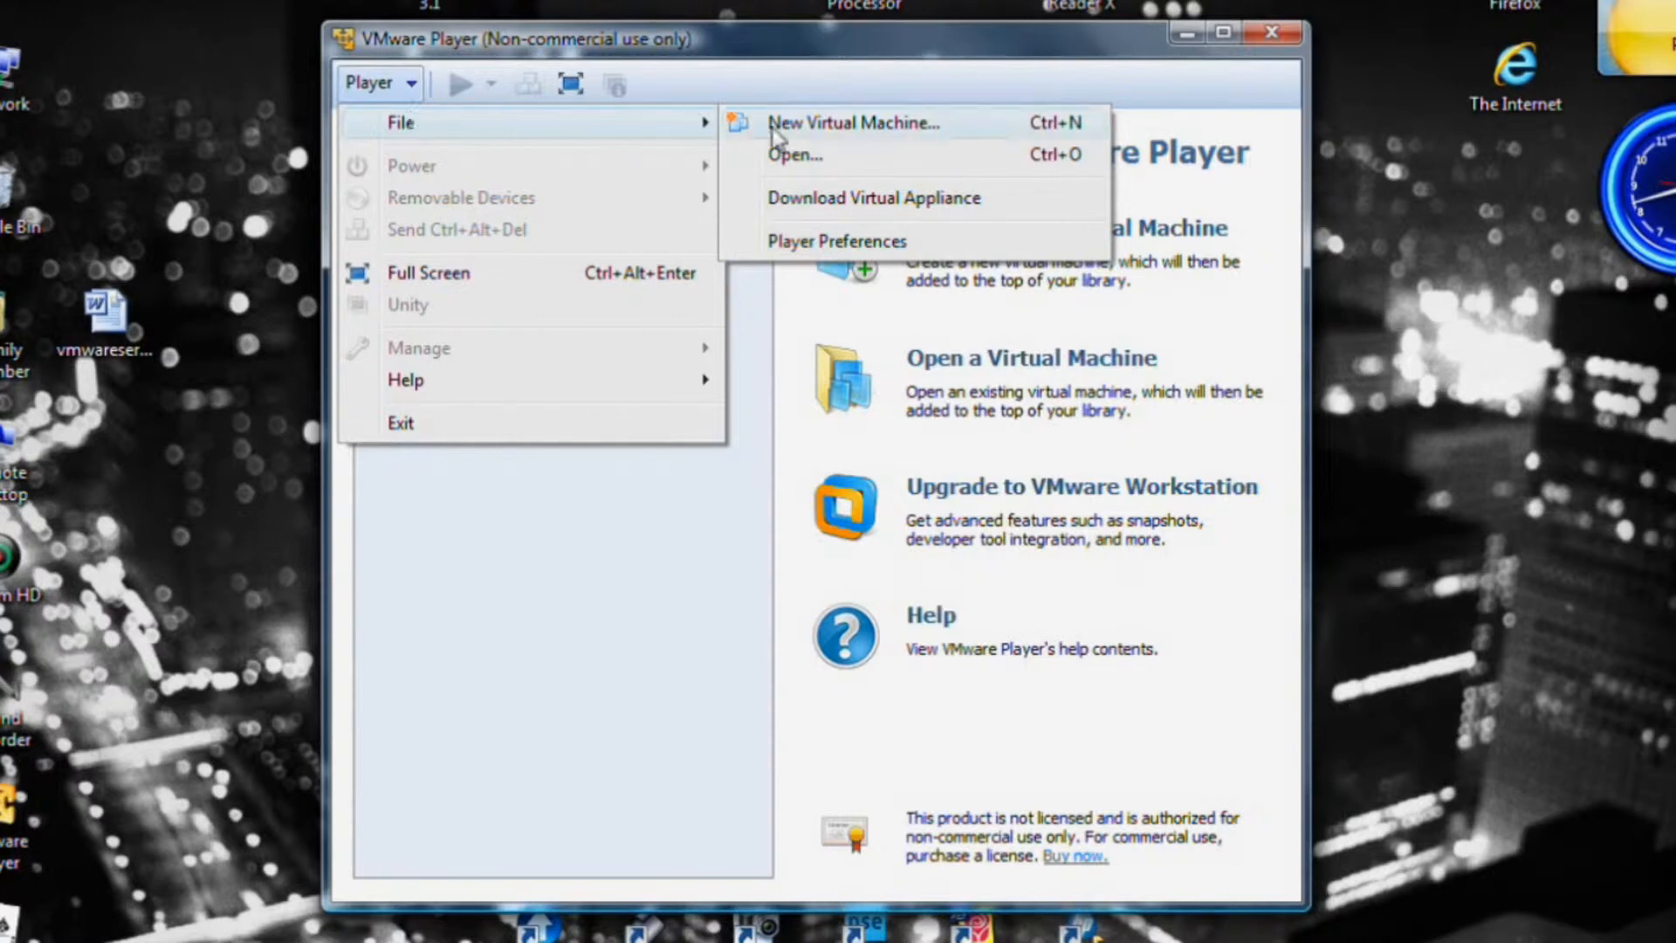
{"action": "left_click", "coordinate": [833, 244]}
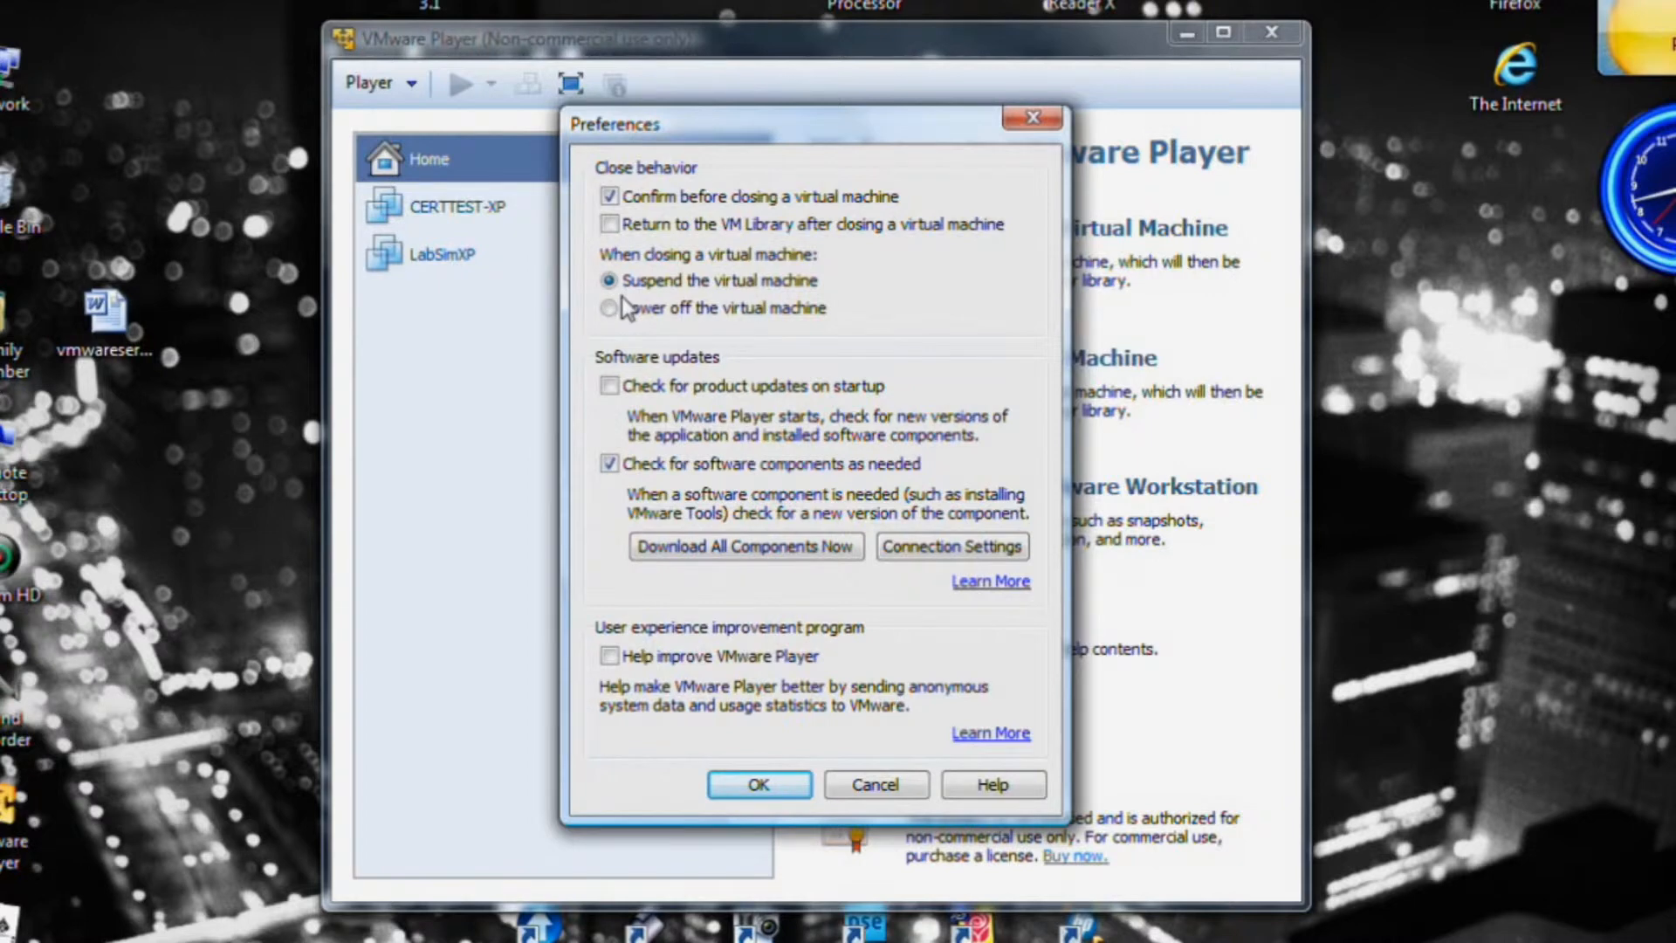
{"action": "left_click", "coordinate": [665, 310]}
{"action": "left_click", "coordinate": [759, 784]}
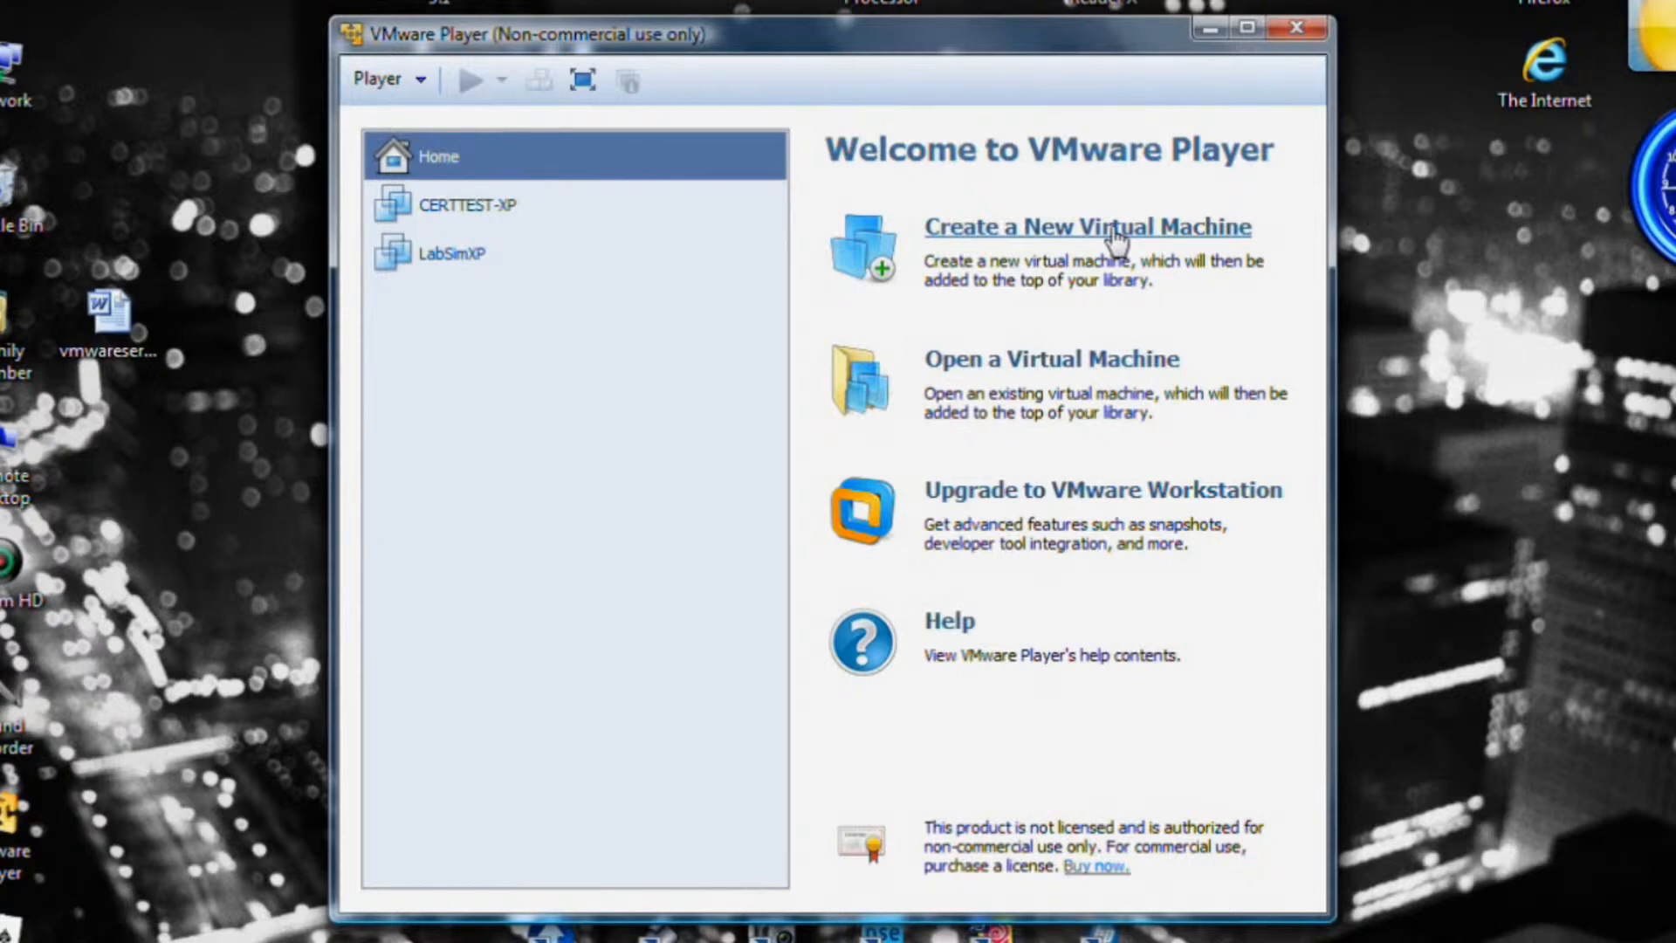
Launch the New Virtual Machine Wizard from the VMware Player home page.
{"action": "left_click", "coordinate": [1117, 228]}
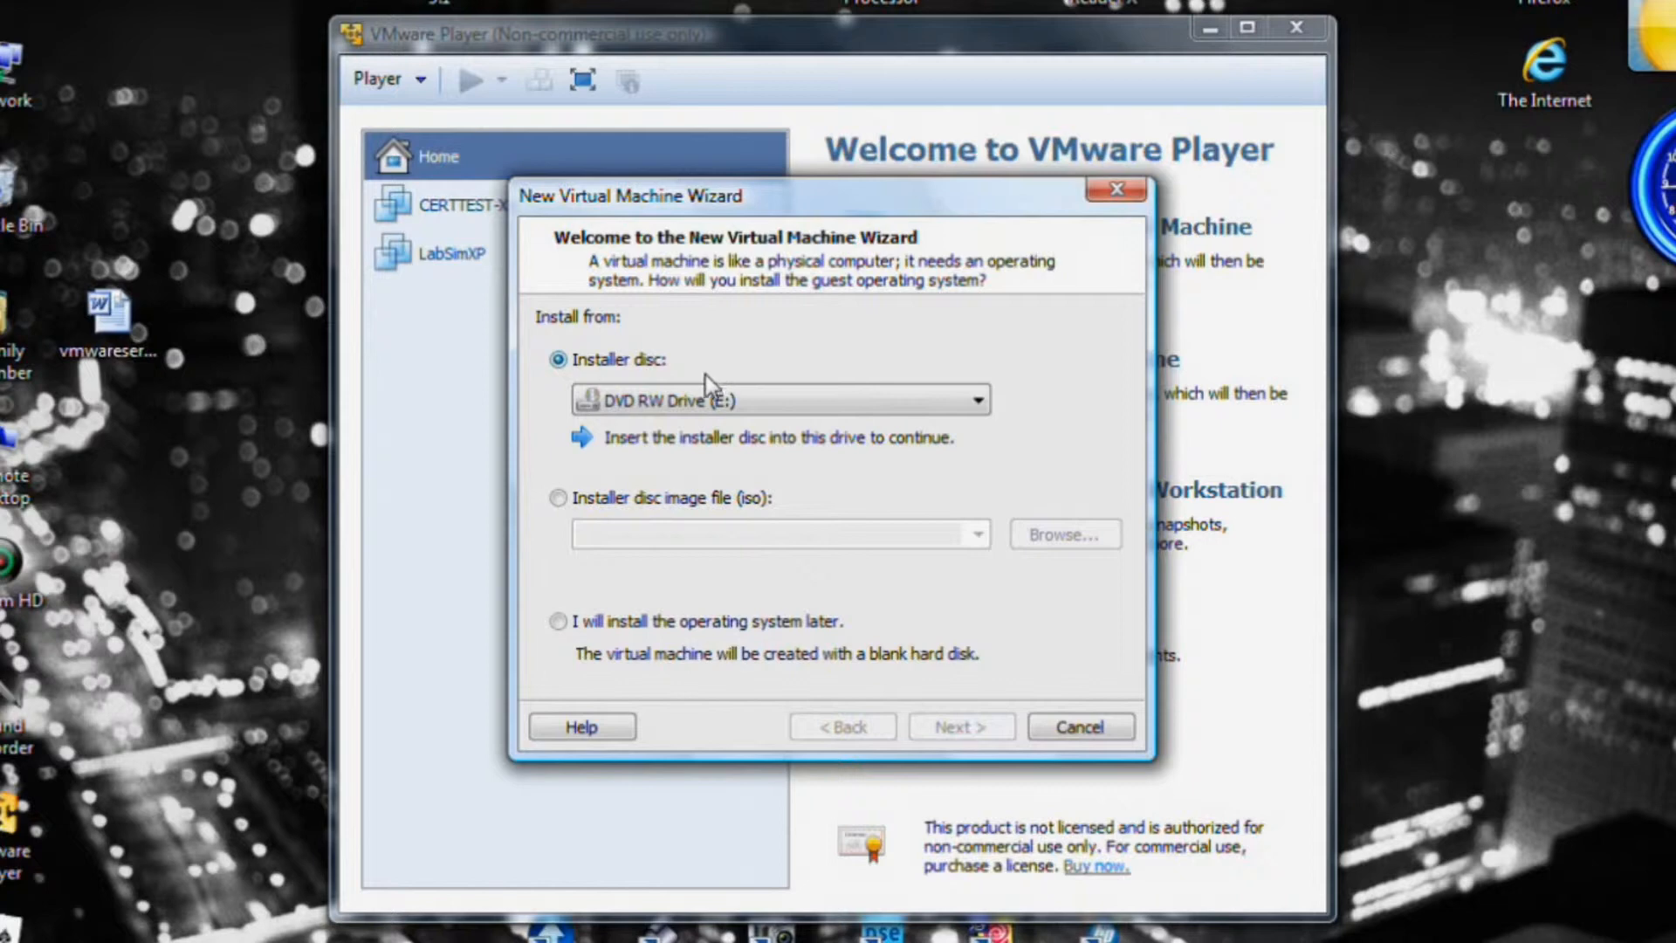
Look for an ISO on DATA DRV (D:), cancel, and choose to install the OS later.
{"action": "left_click", "coordinate": [558, 498]}
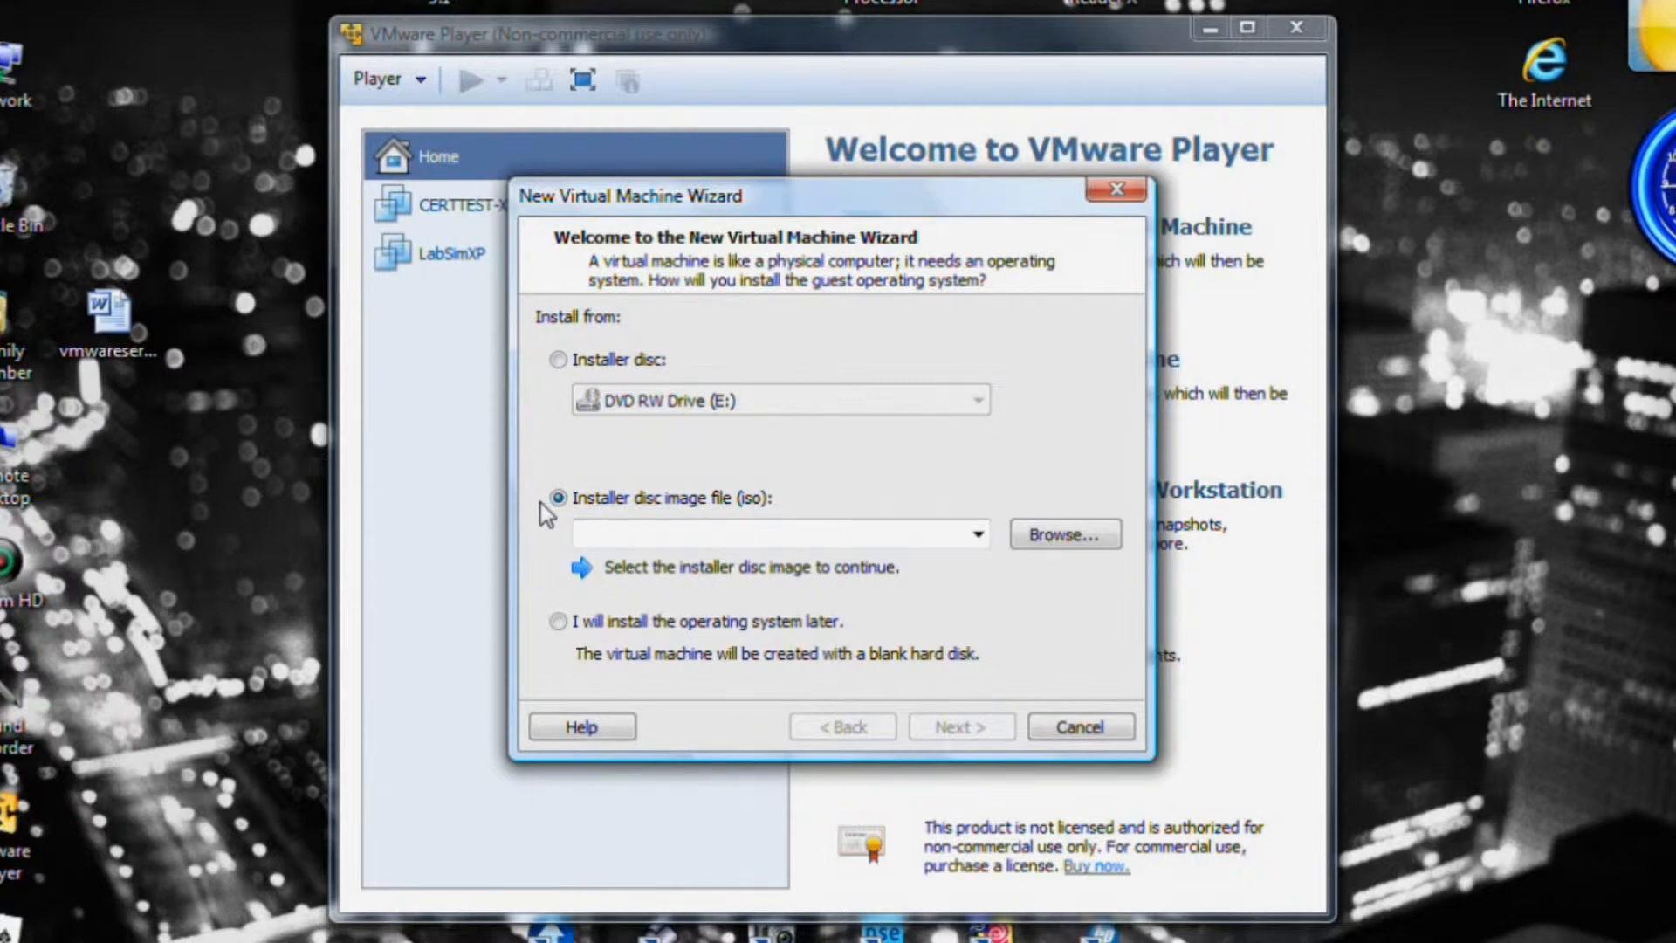
{"action": "left_click", "coordinate": [1040, 536]}
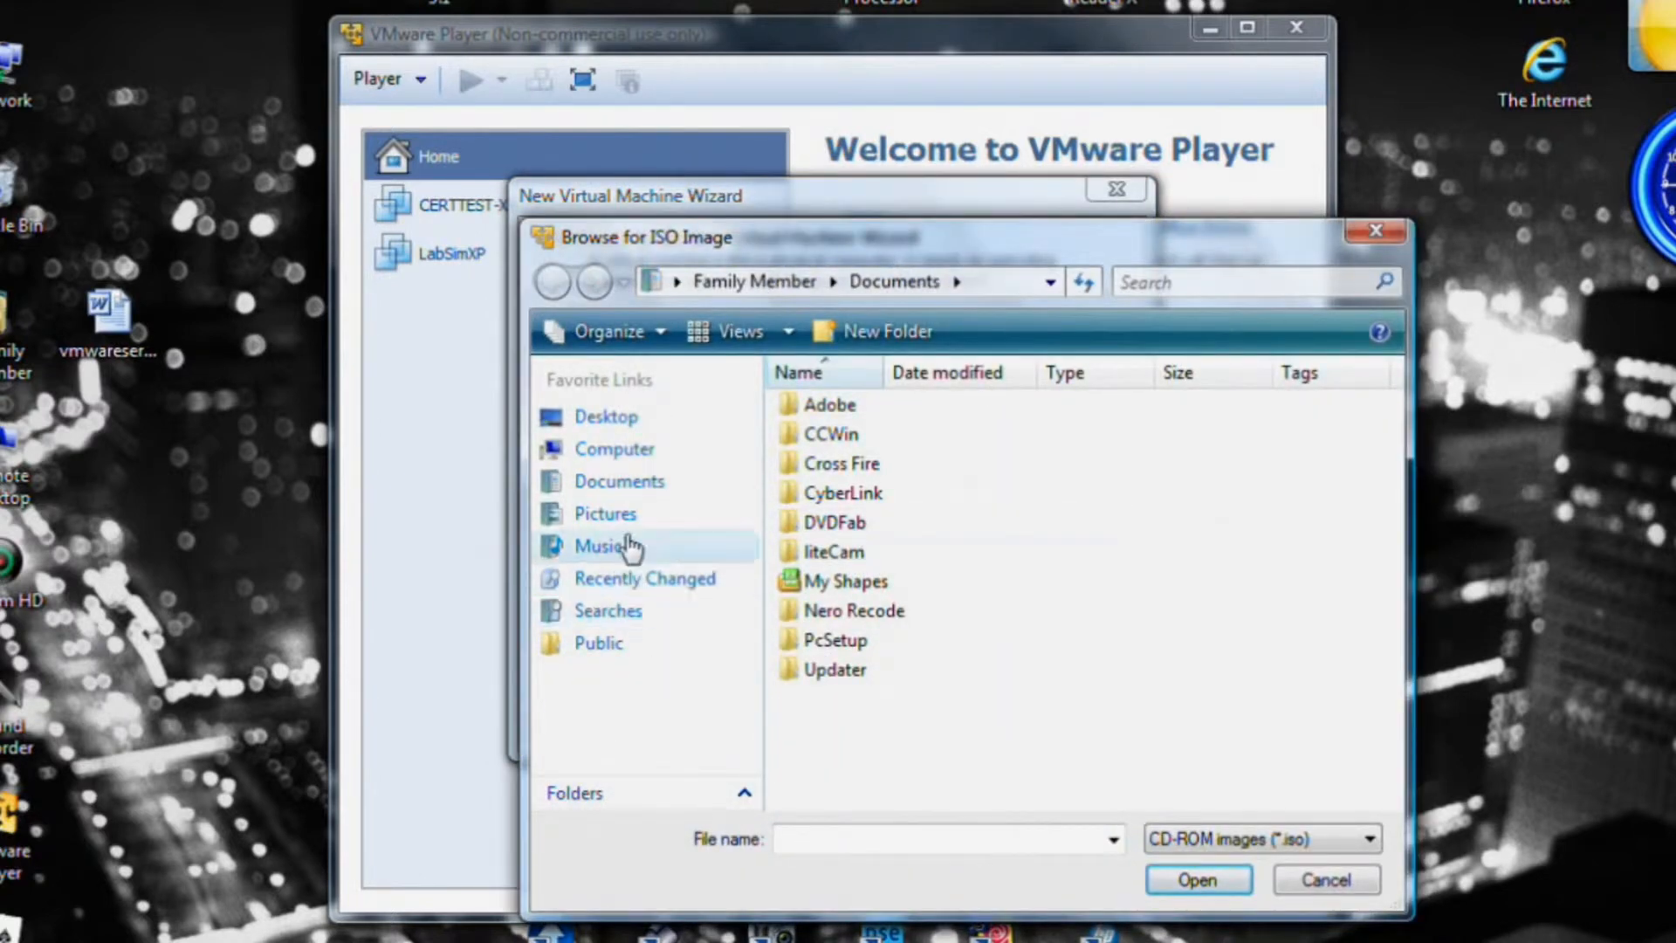
{"action": "left_click", "coordinate": [585, 454]}
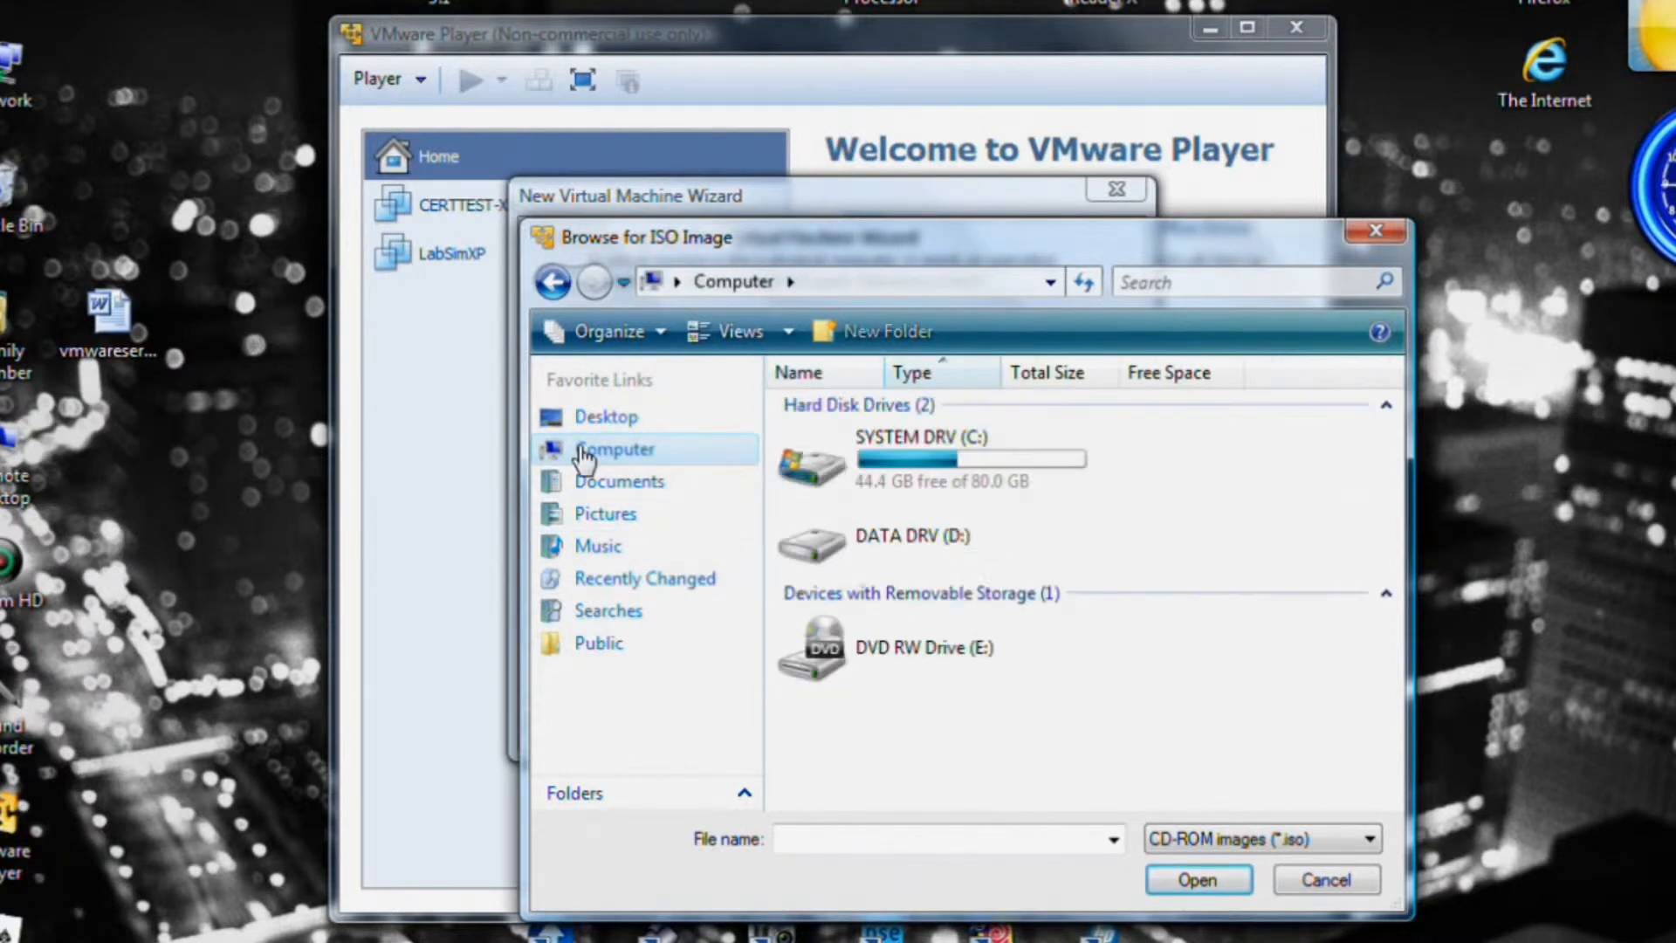
{"action": "left_click", "coordinate": [965, 545]}
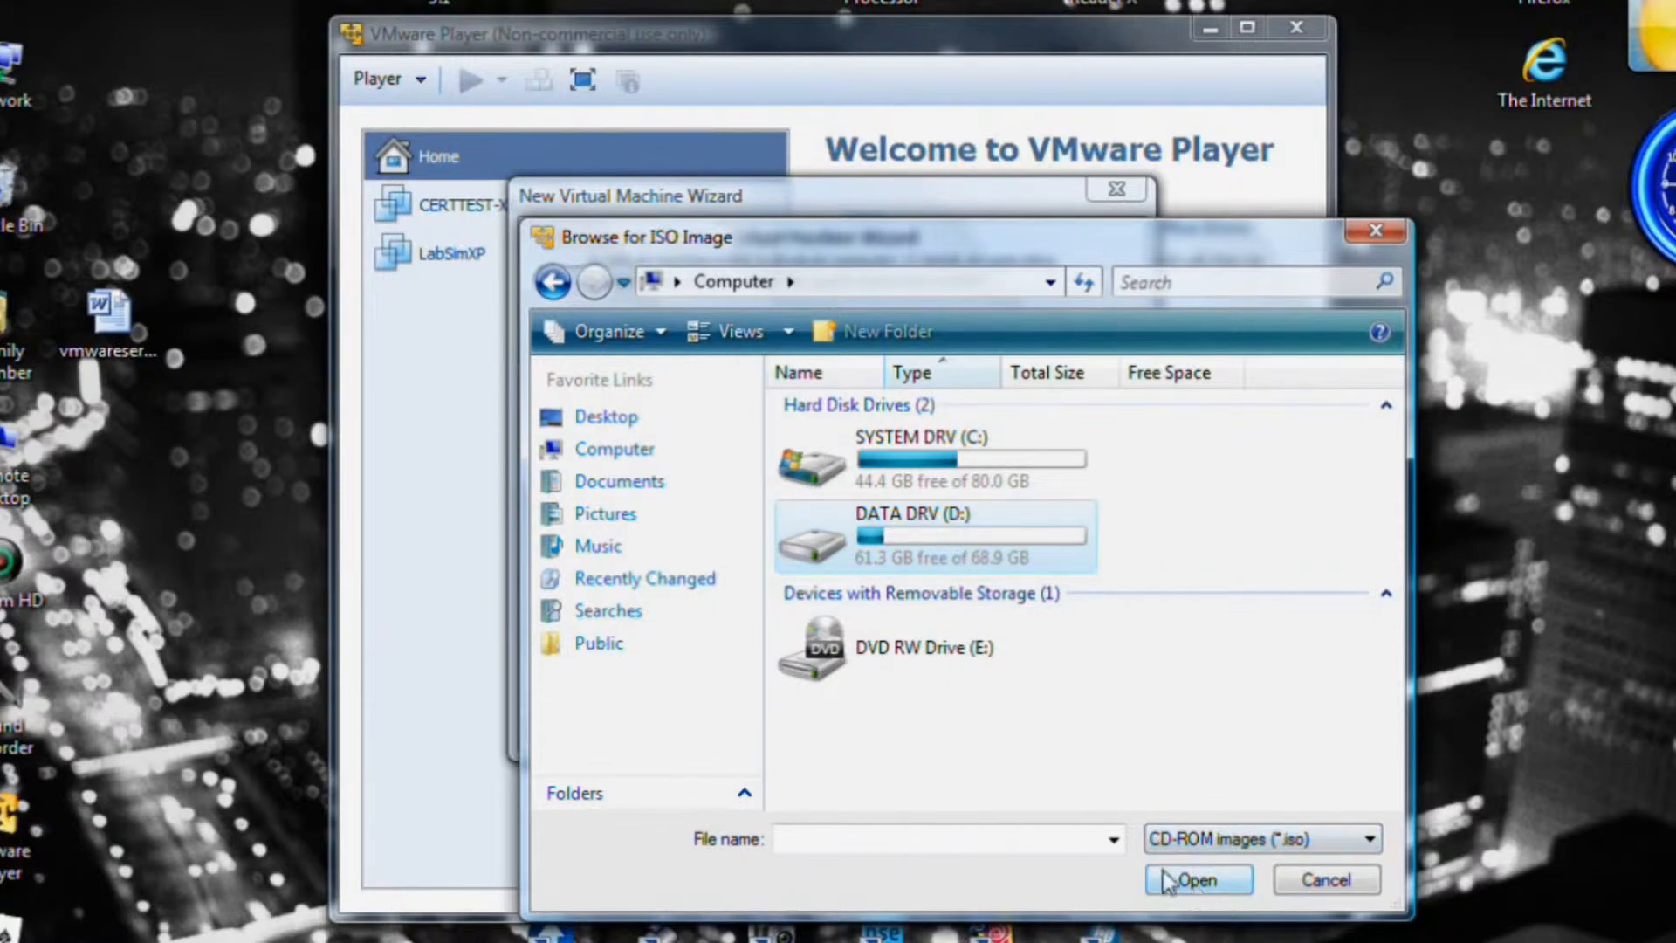
{"action": "double_click", "coordinate": [890, 550]}
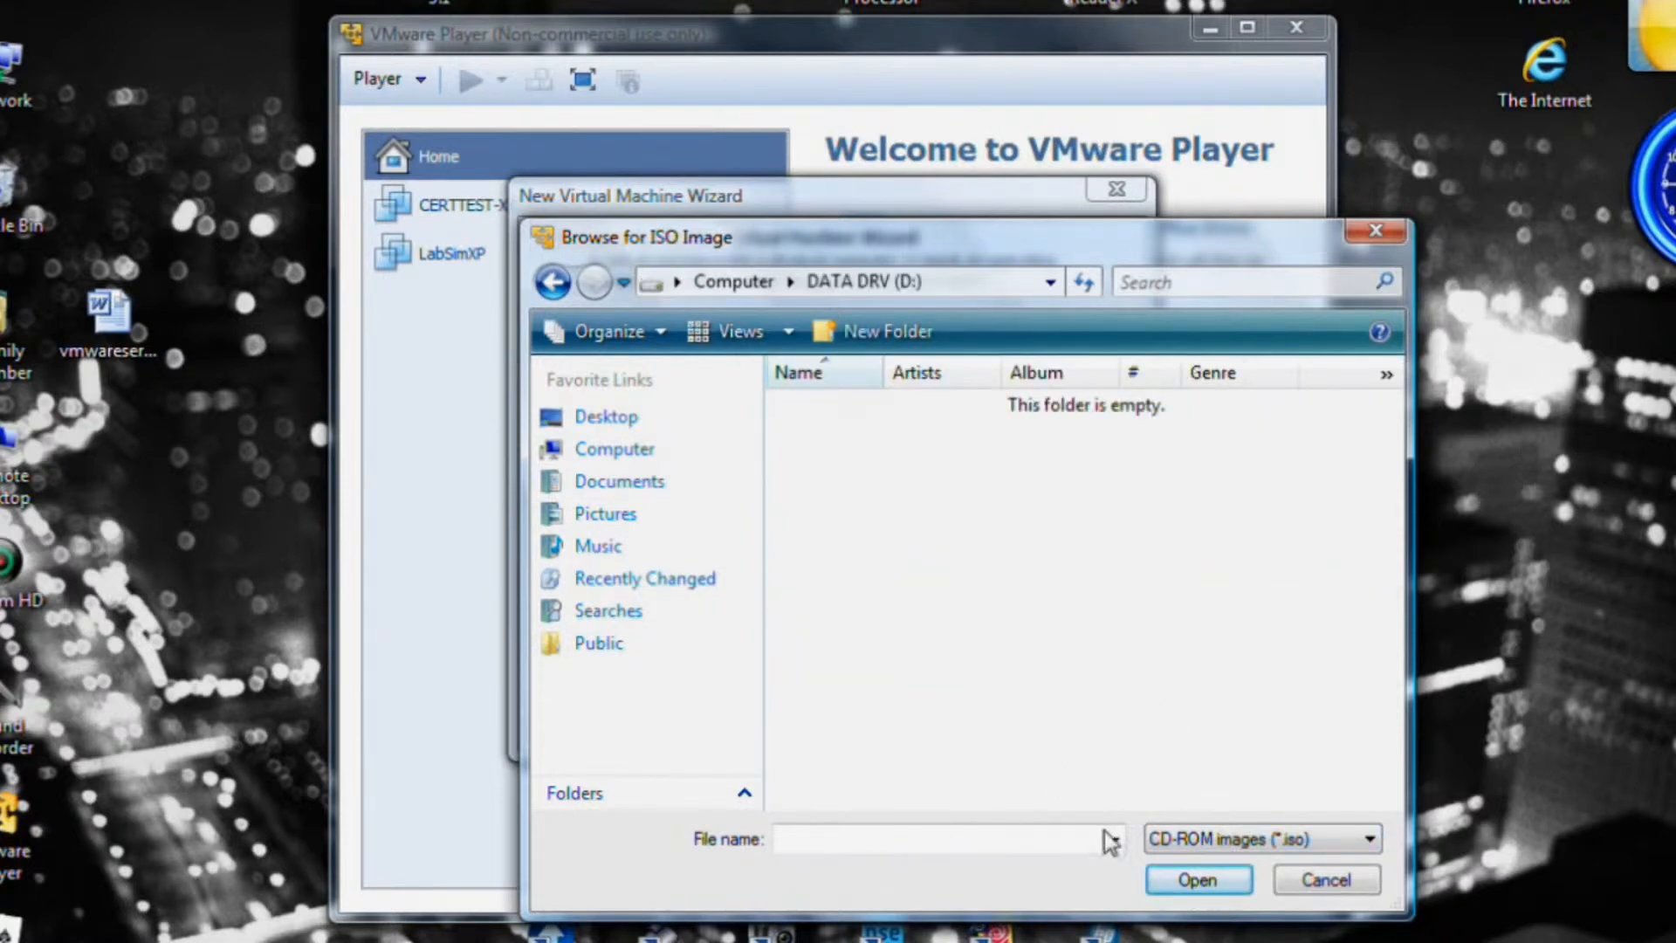
{"action": "left_click", "coordinate": [1320, 880]}
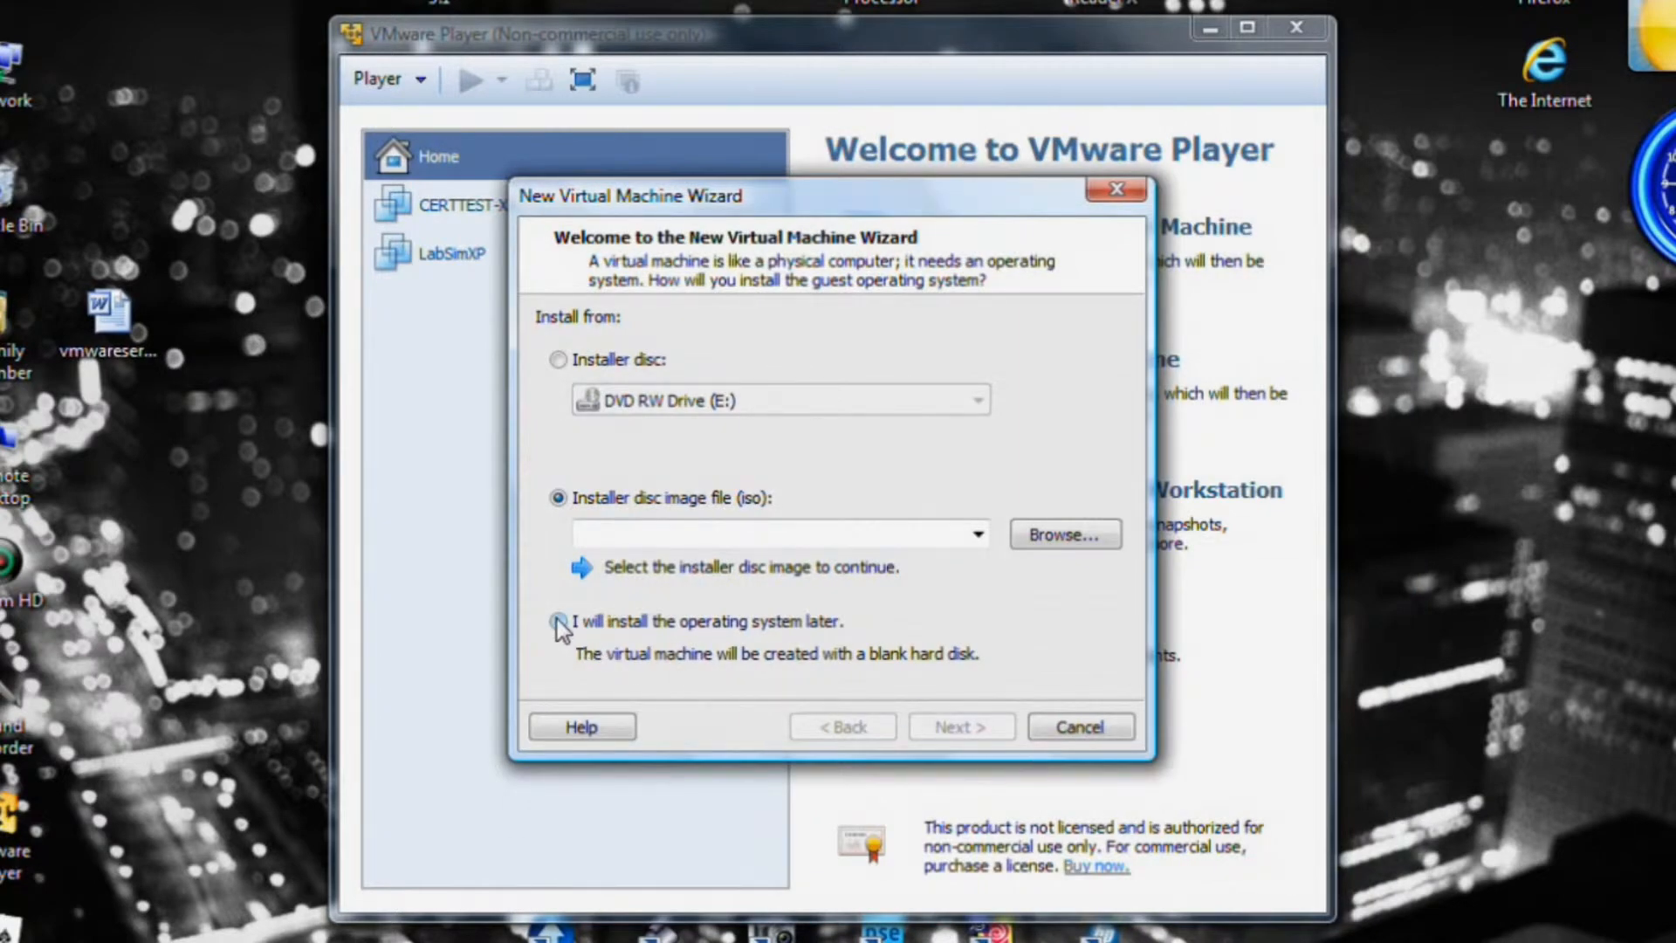
{"action": "left_click", "coordinate": [559, 622]}
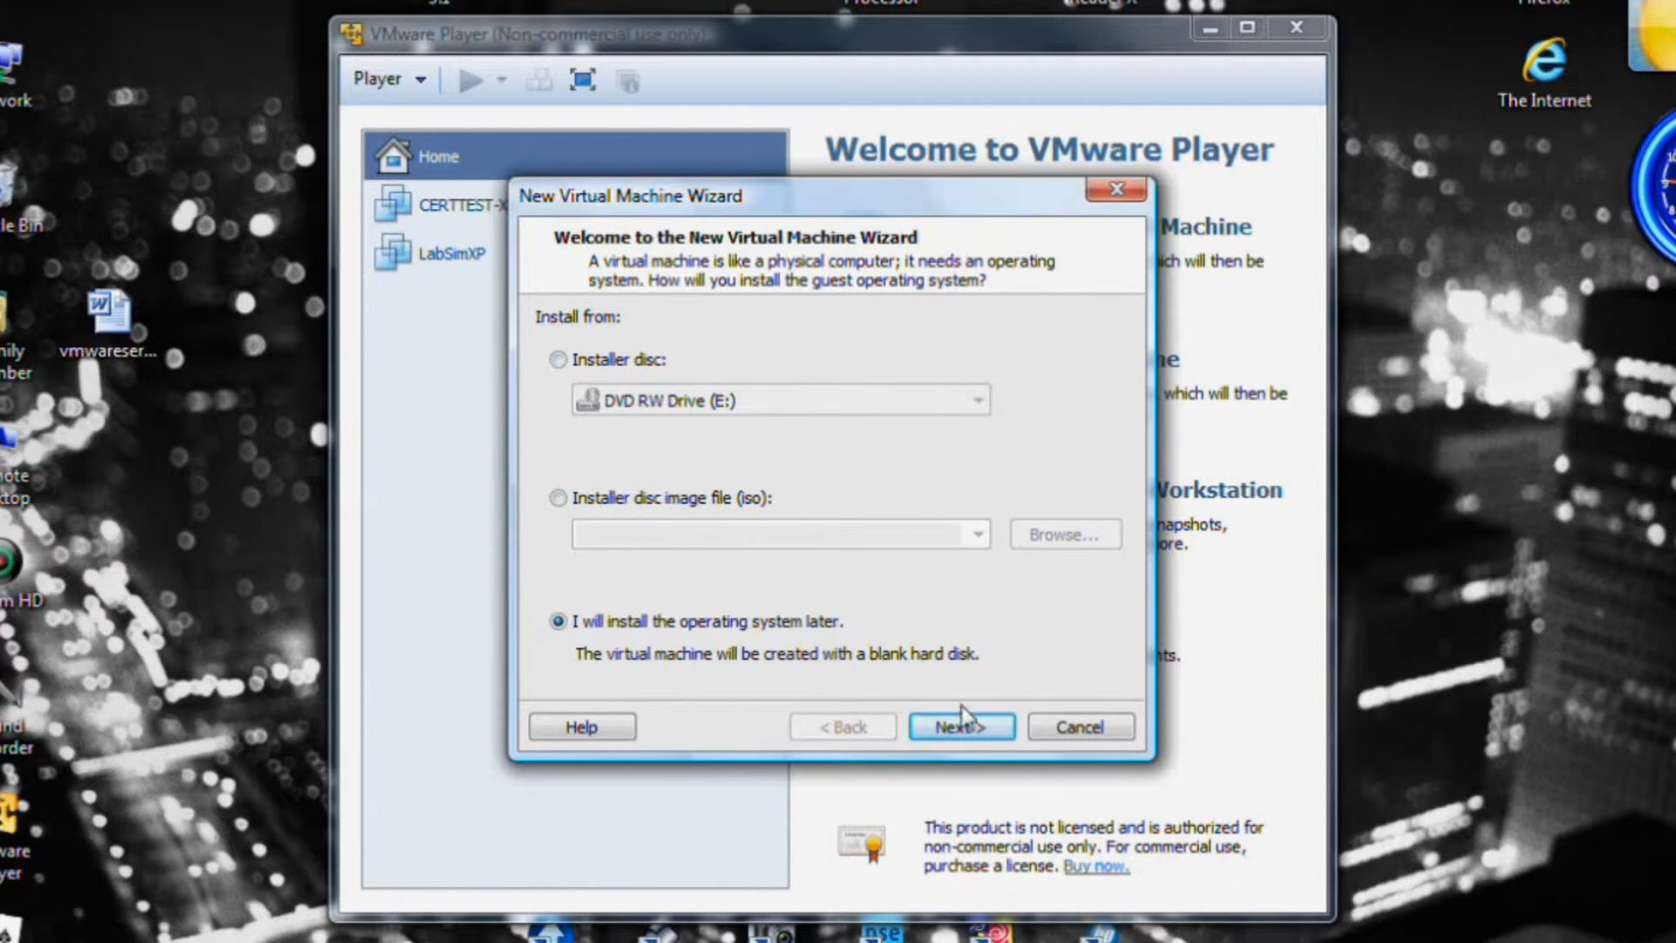
Advance the wizard to the Select a Guest Operating System page.
{"action": "left_click", "coordinate": [953, 727]}
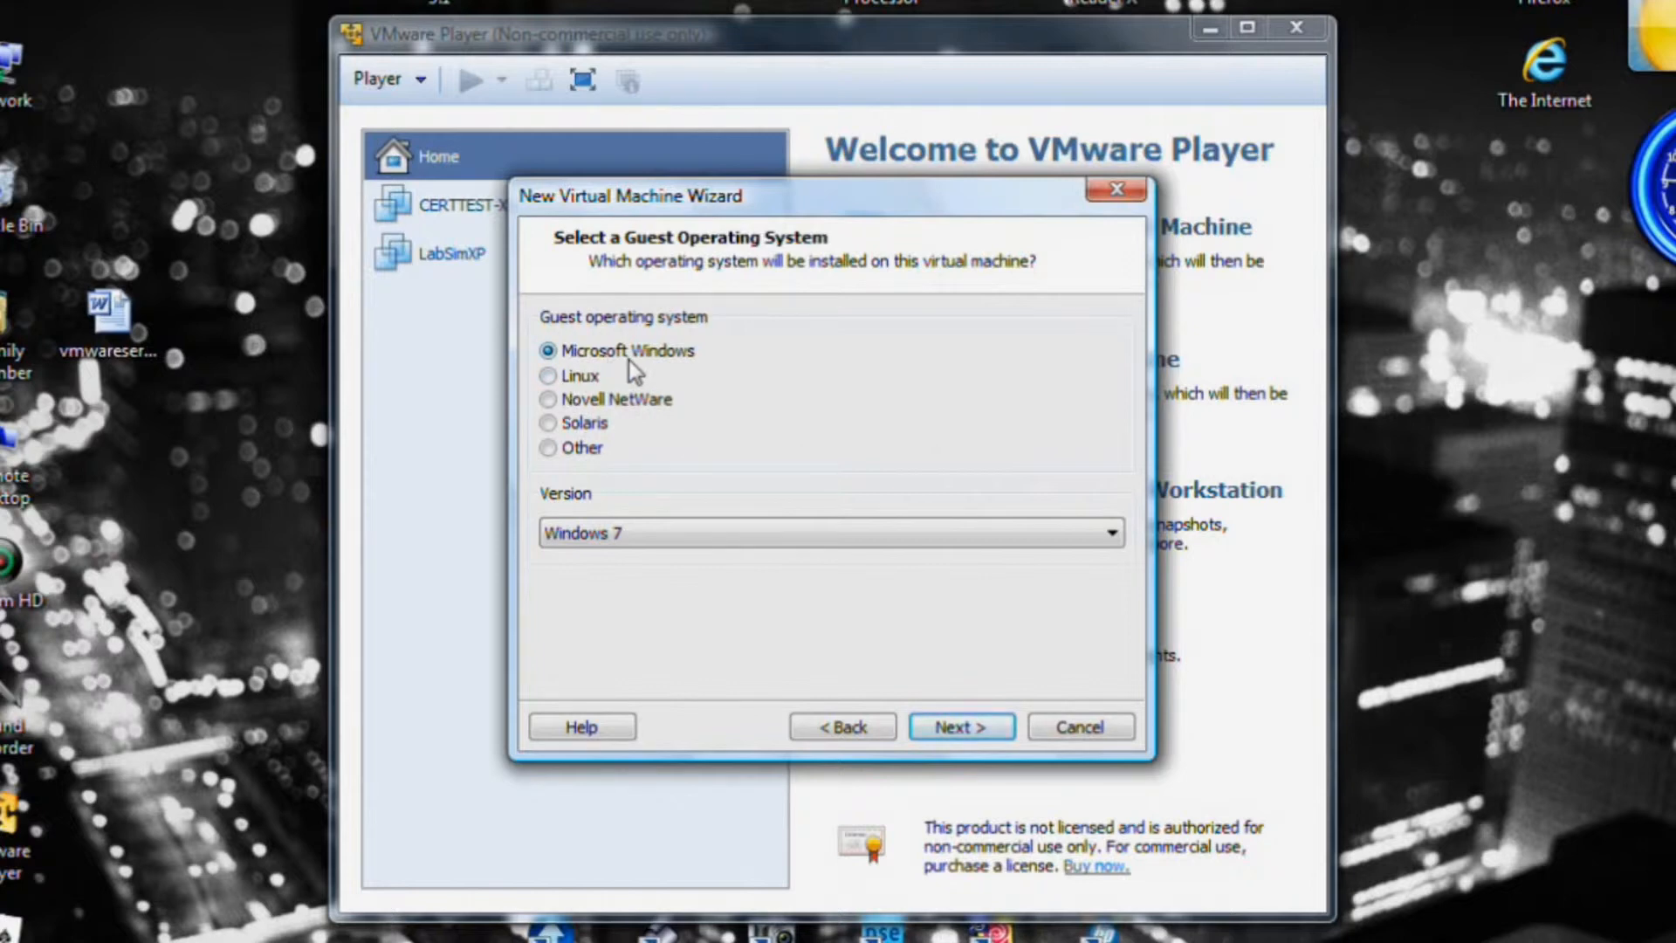
Move the wizard higher on screen and reopen the Windows version list, still at Windows 7.
{"action": "left_click", "coordinate": [1114, 538]}
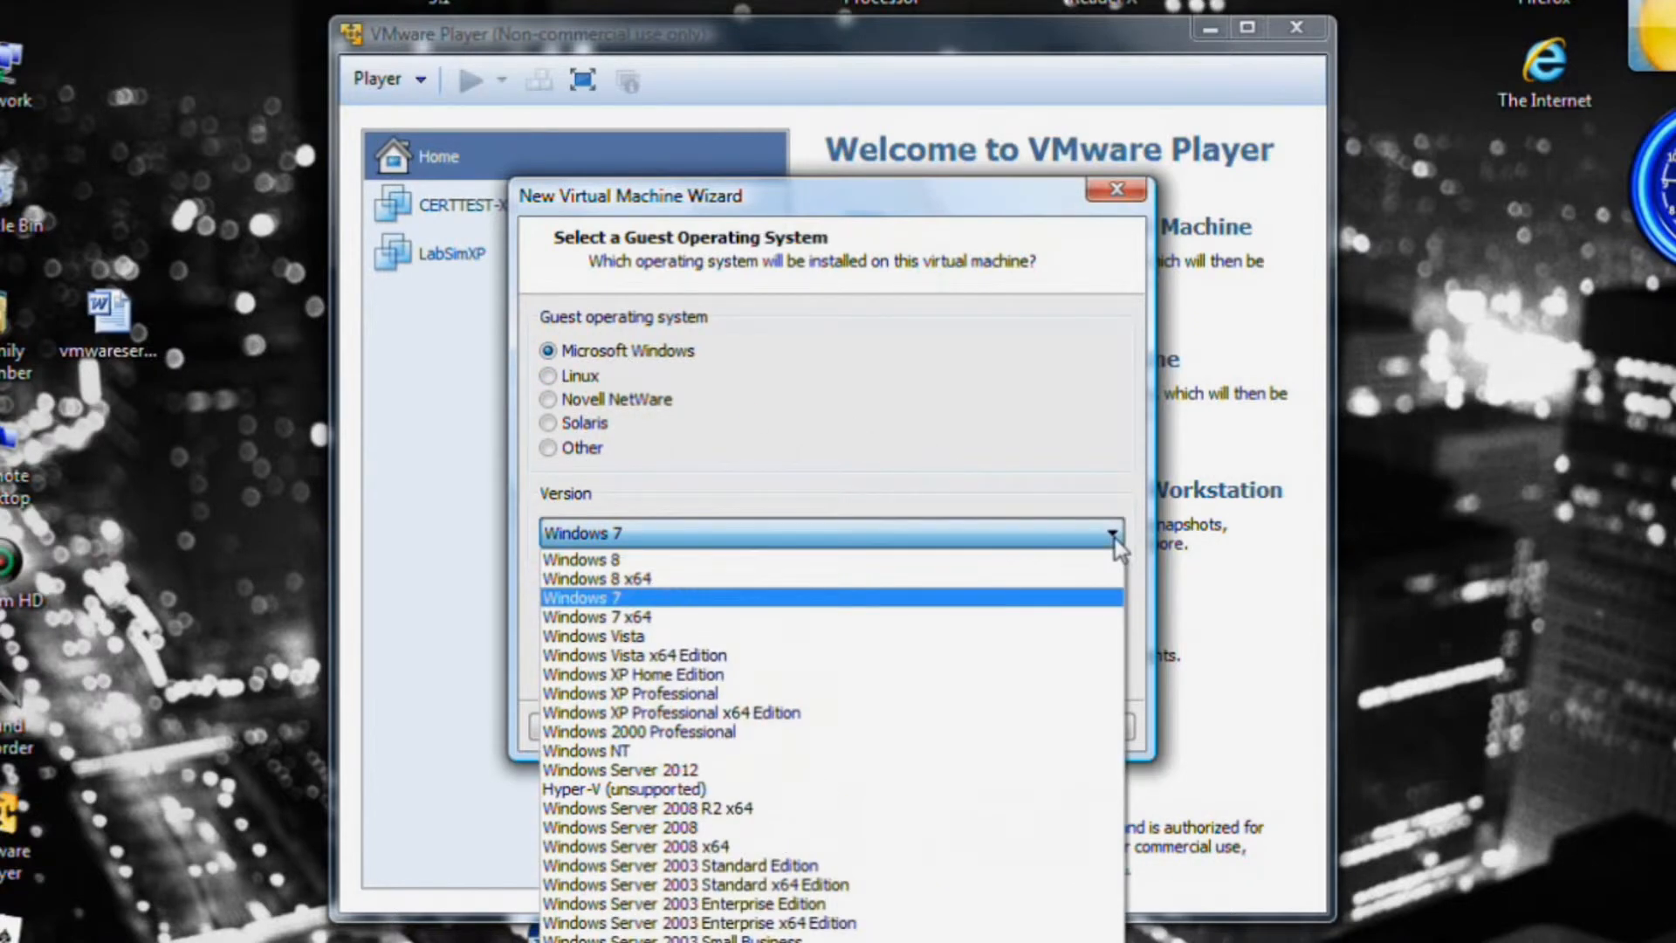
{"action": "left_click", "coordinate": [971, 185]}
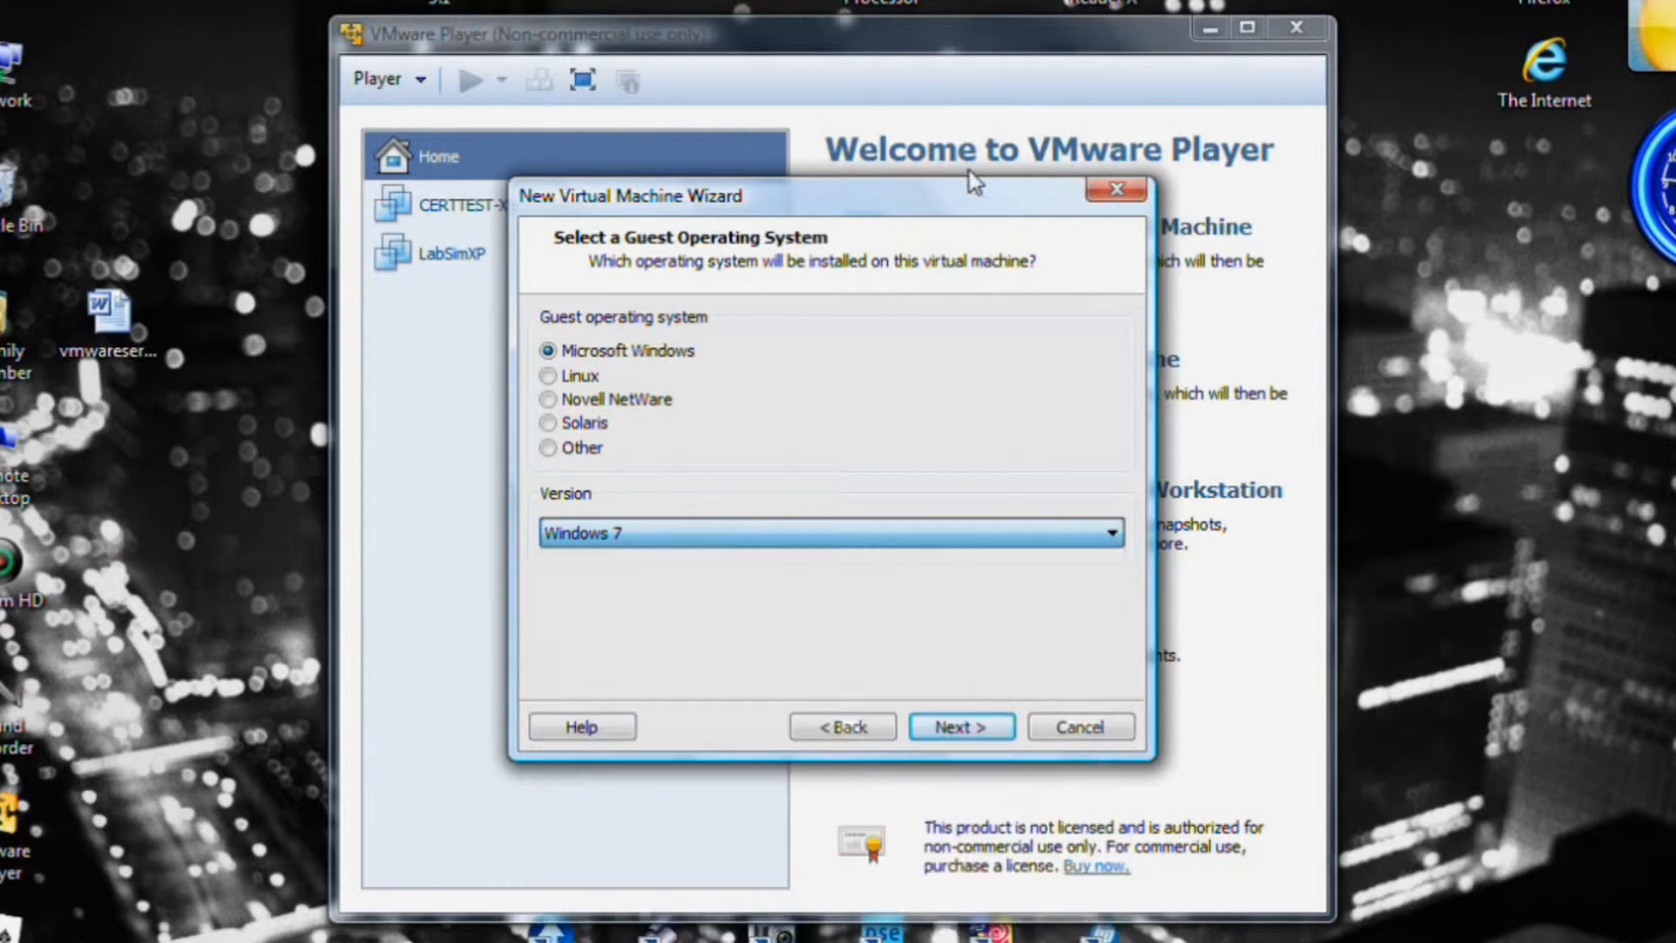
{"action": "left_click_drag", "start_coordinate": [964, 185], "coordinate": [955, 13]}
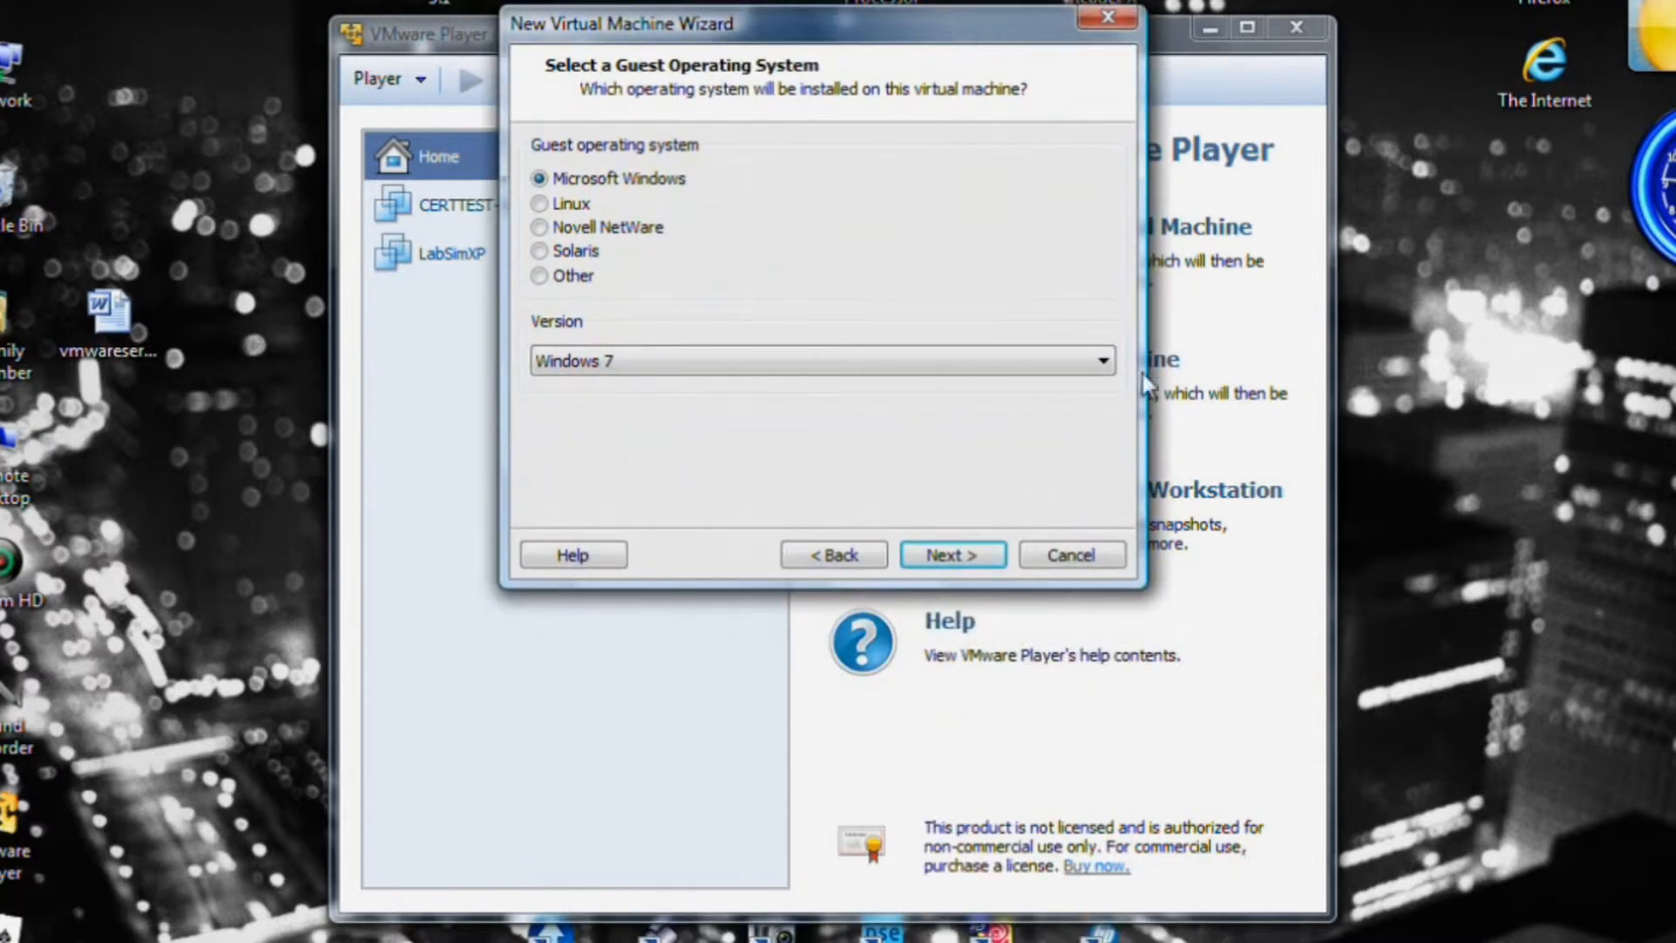
{"action": "left_click", "coordinate": [1105, 362]}
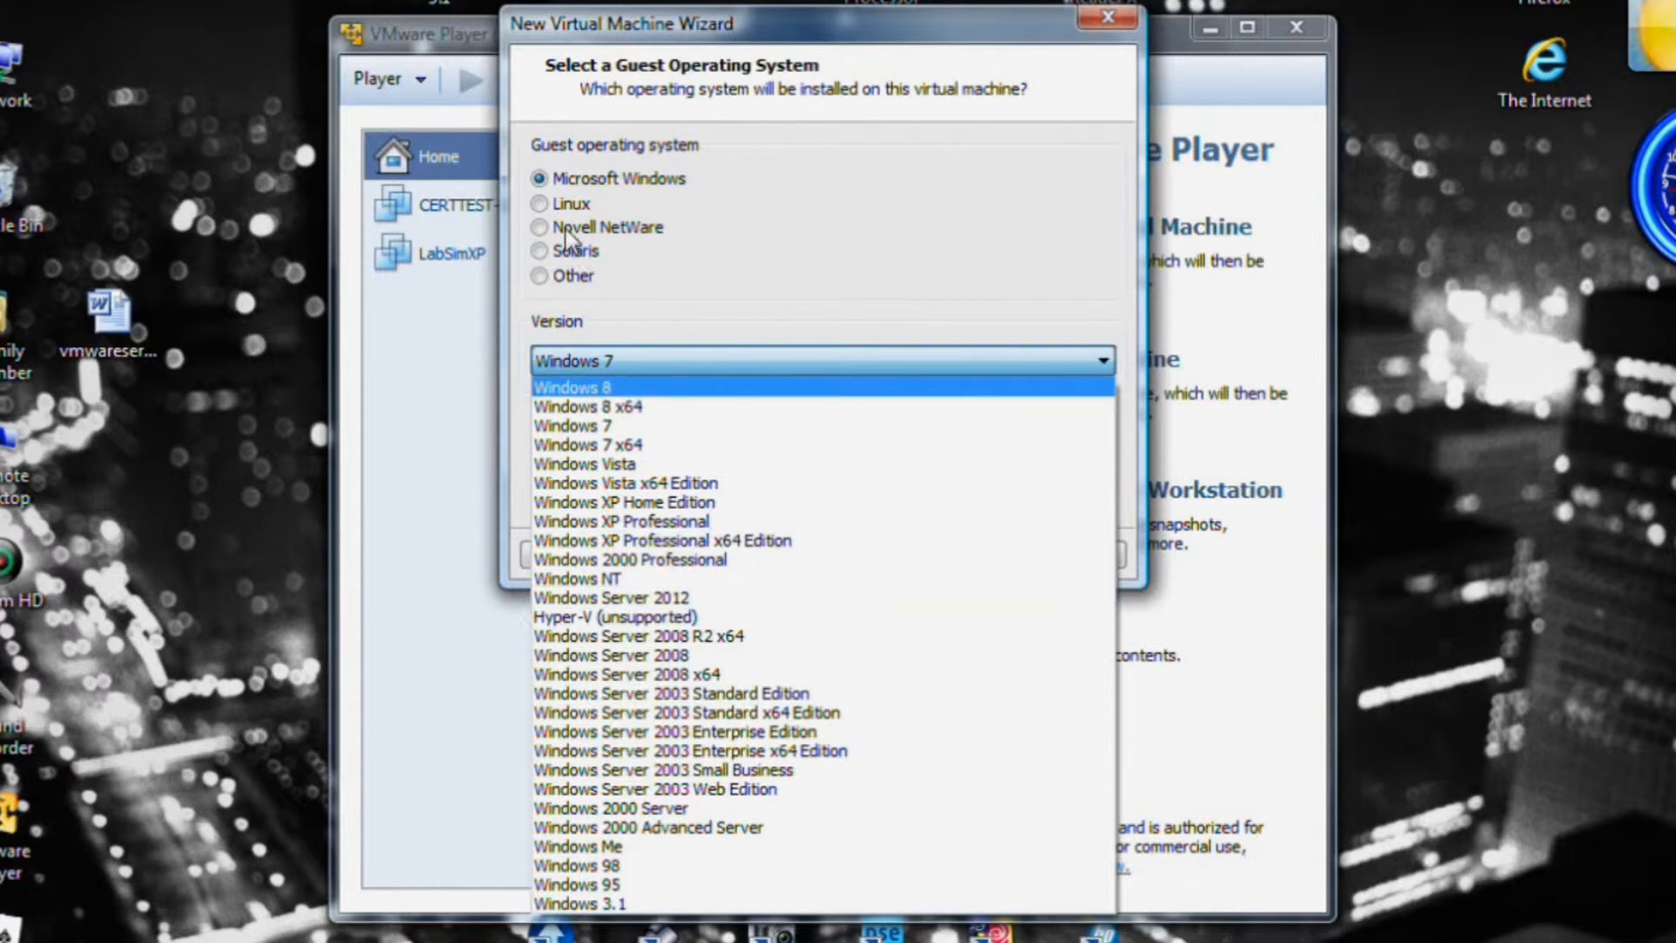
Switch the guest OS to Linux and browse its versions, keeping Ubuntu.
{"action": "left_click", "coordinate": [558, 204]}
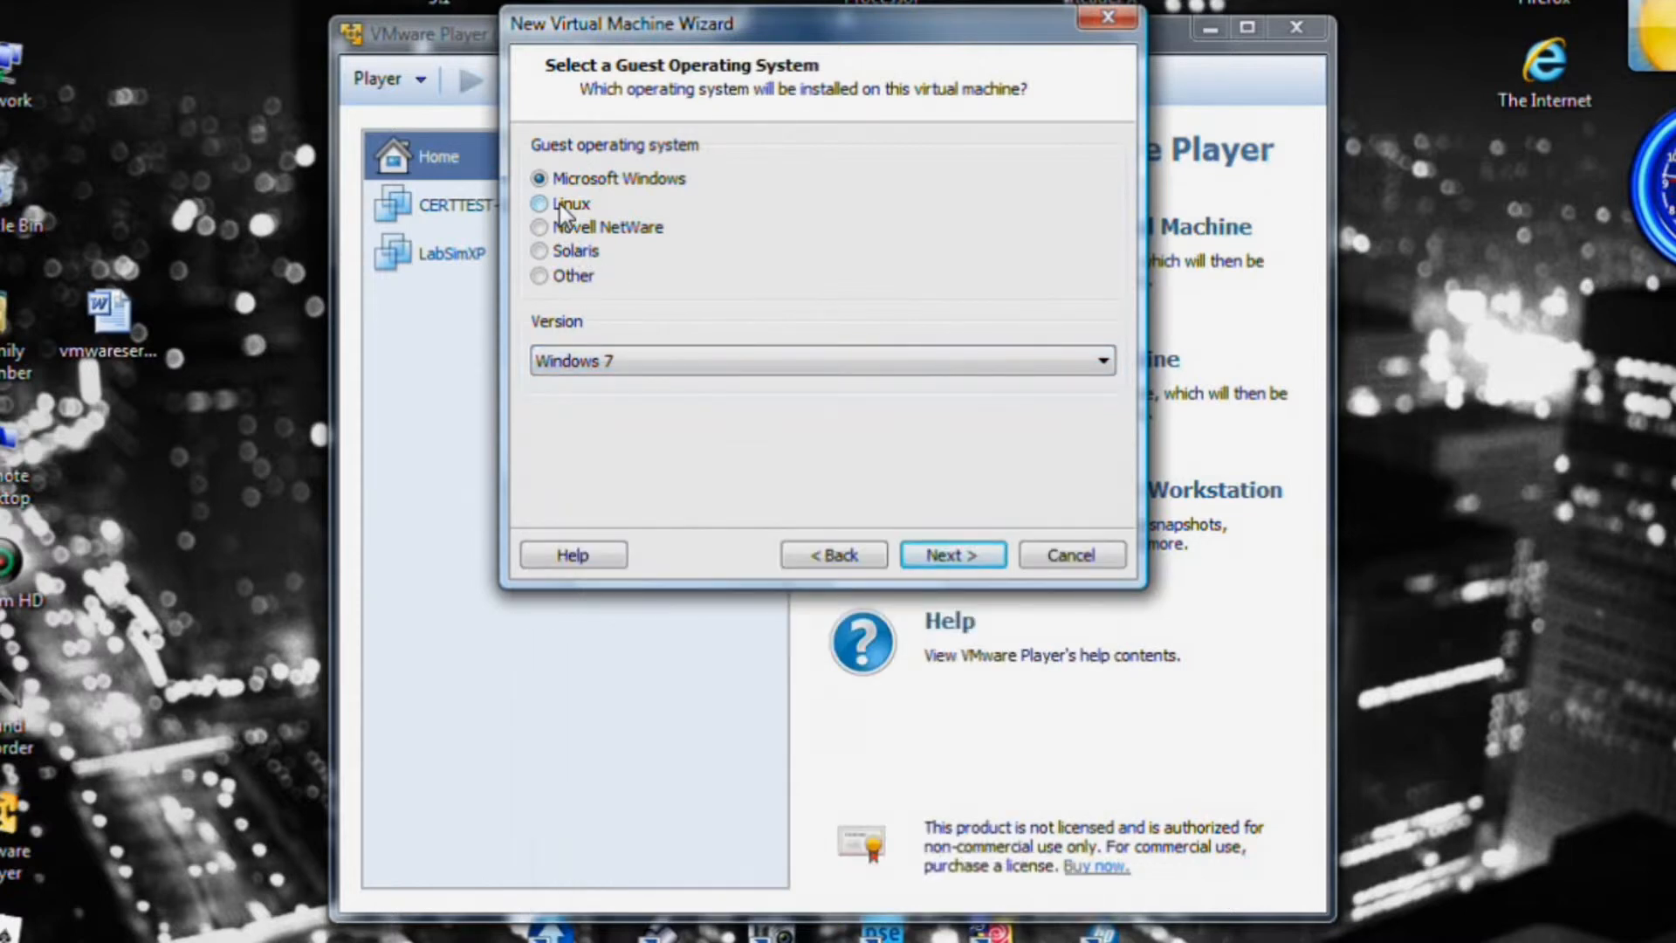
{"action": "left_click", "coordinate": [539, 204]}
{"action": "left_click", "coordinate": [1104, 361]}
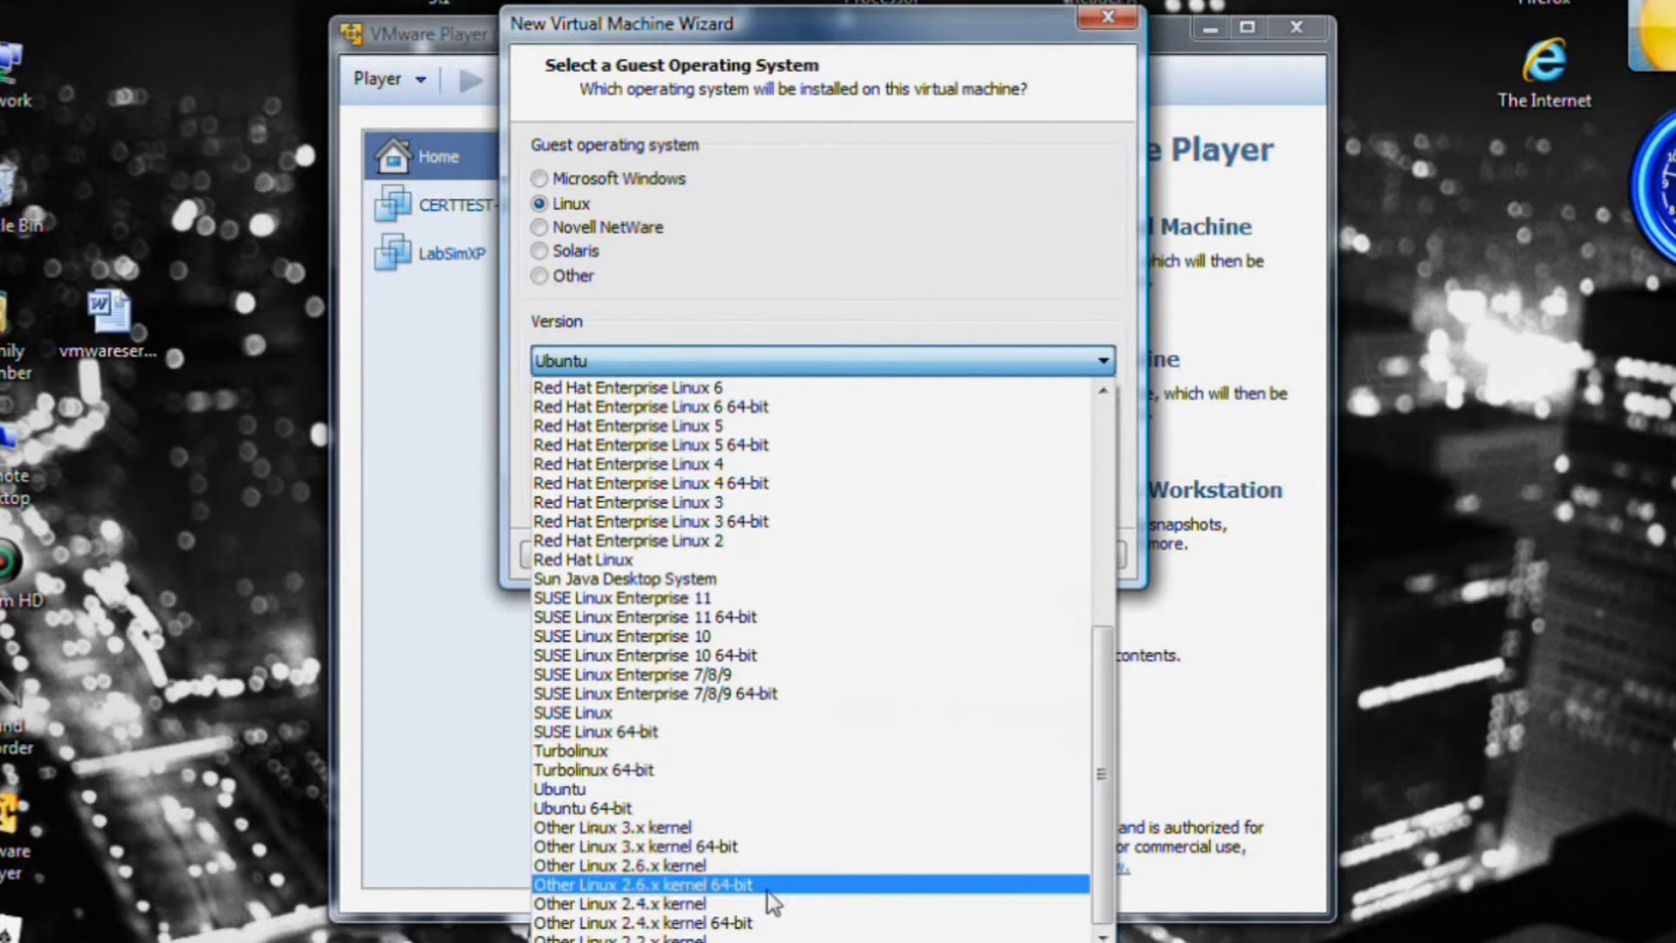
{"action": "left_click_drag", "start_coordinate": [1101, 871], "coordinate": [1117, 633]}
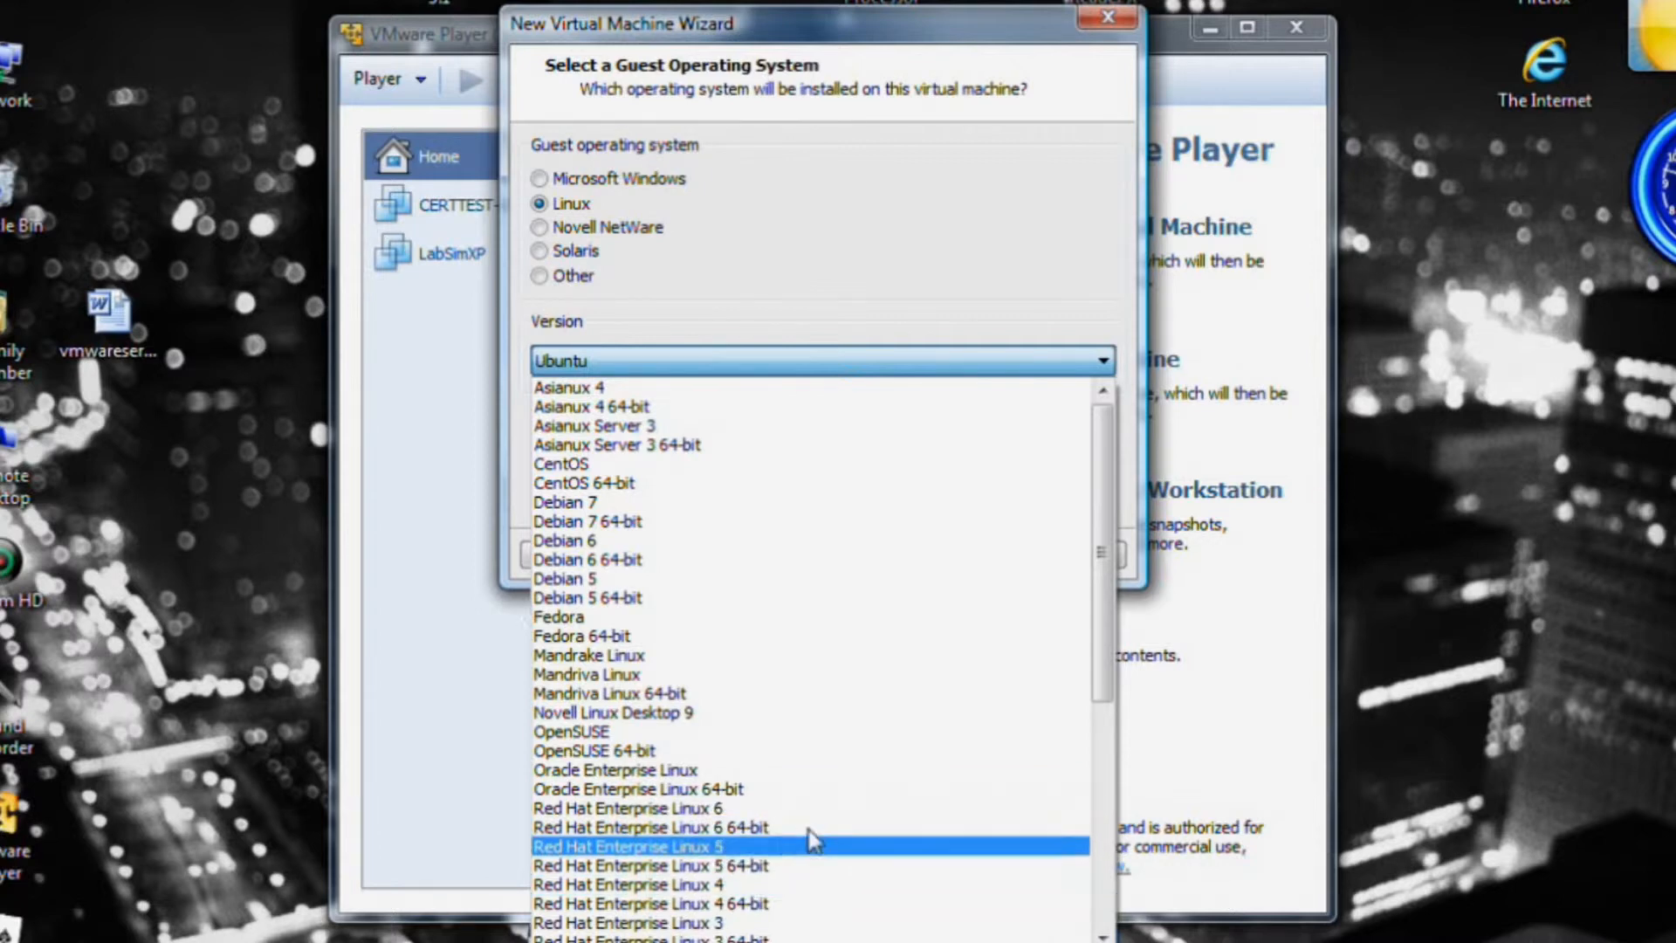
{"action": "left_click", "coordinate": [895, 353]}
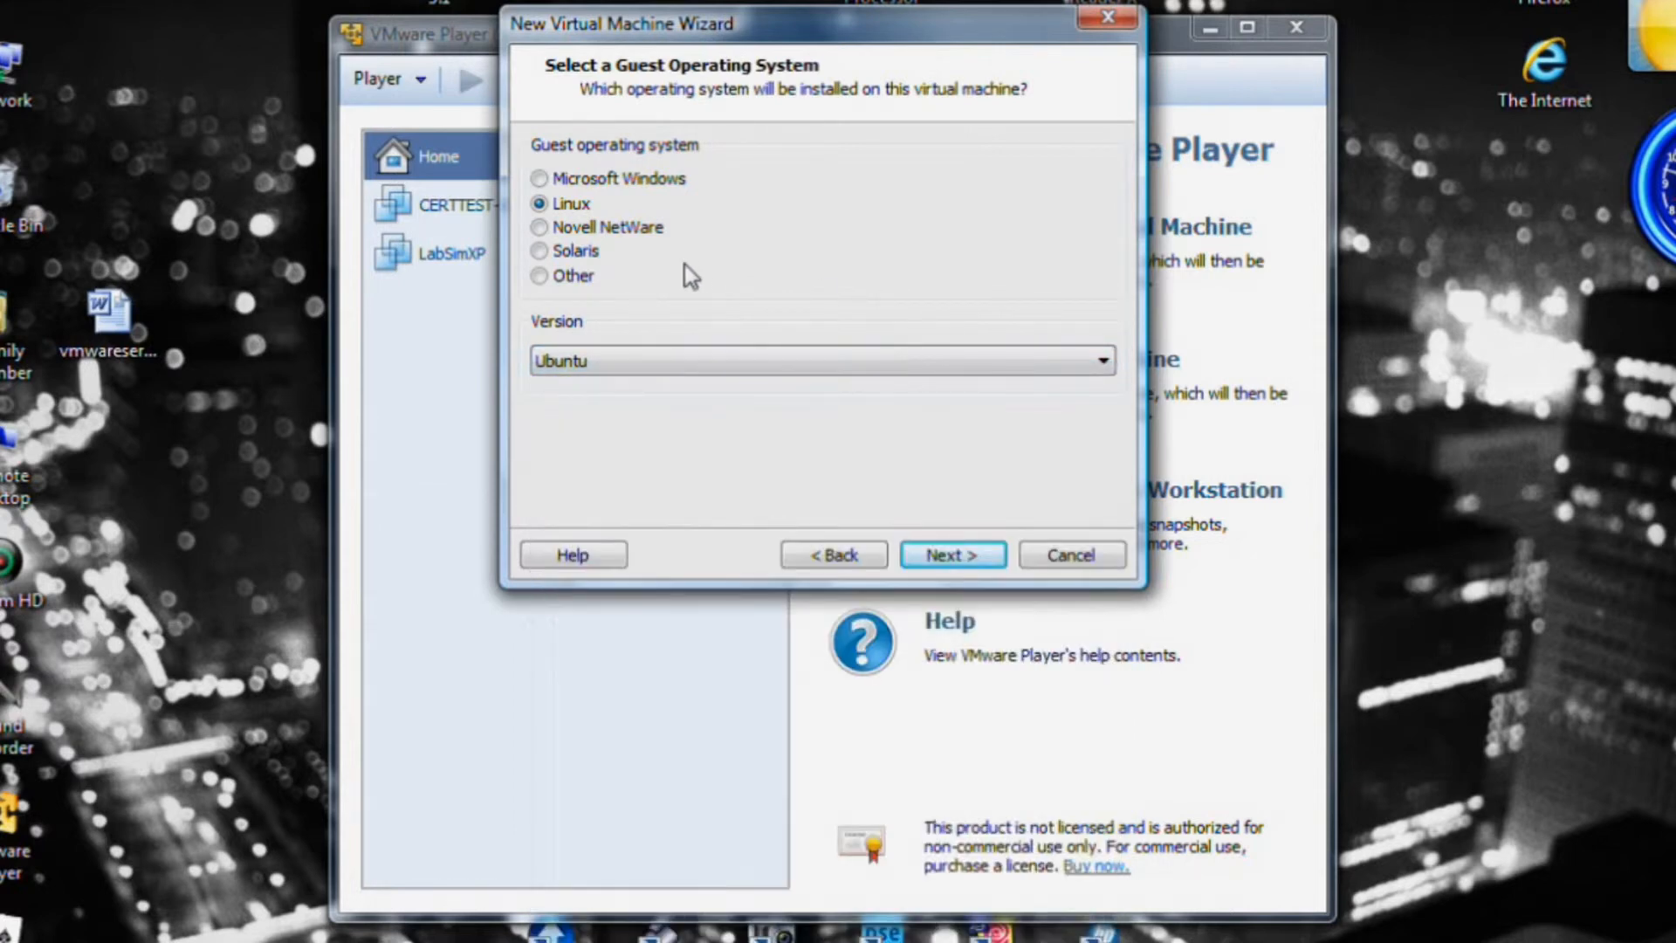
Browse version lists for Novell NetWare, Solaris and Other, ending on Other with MS-DOS.
{"action": "left_click", "coordinate": [557, 228]}
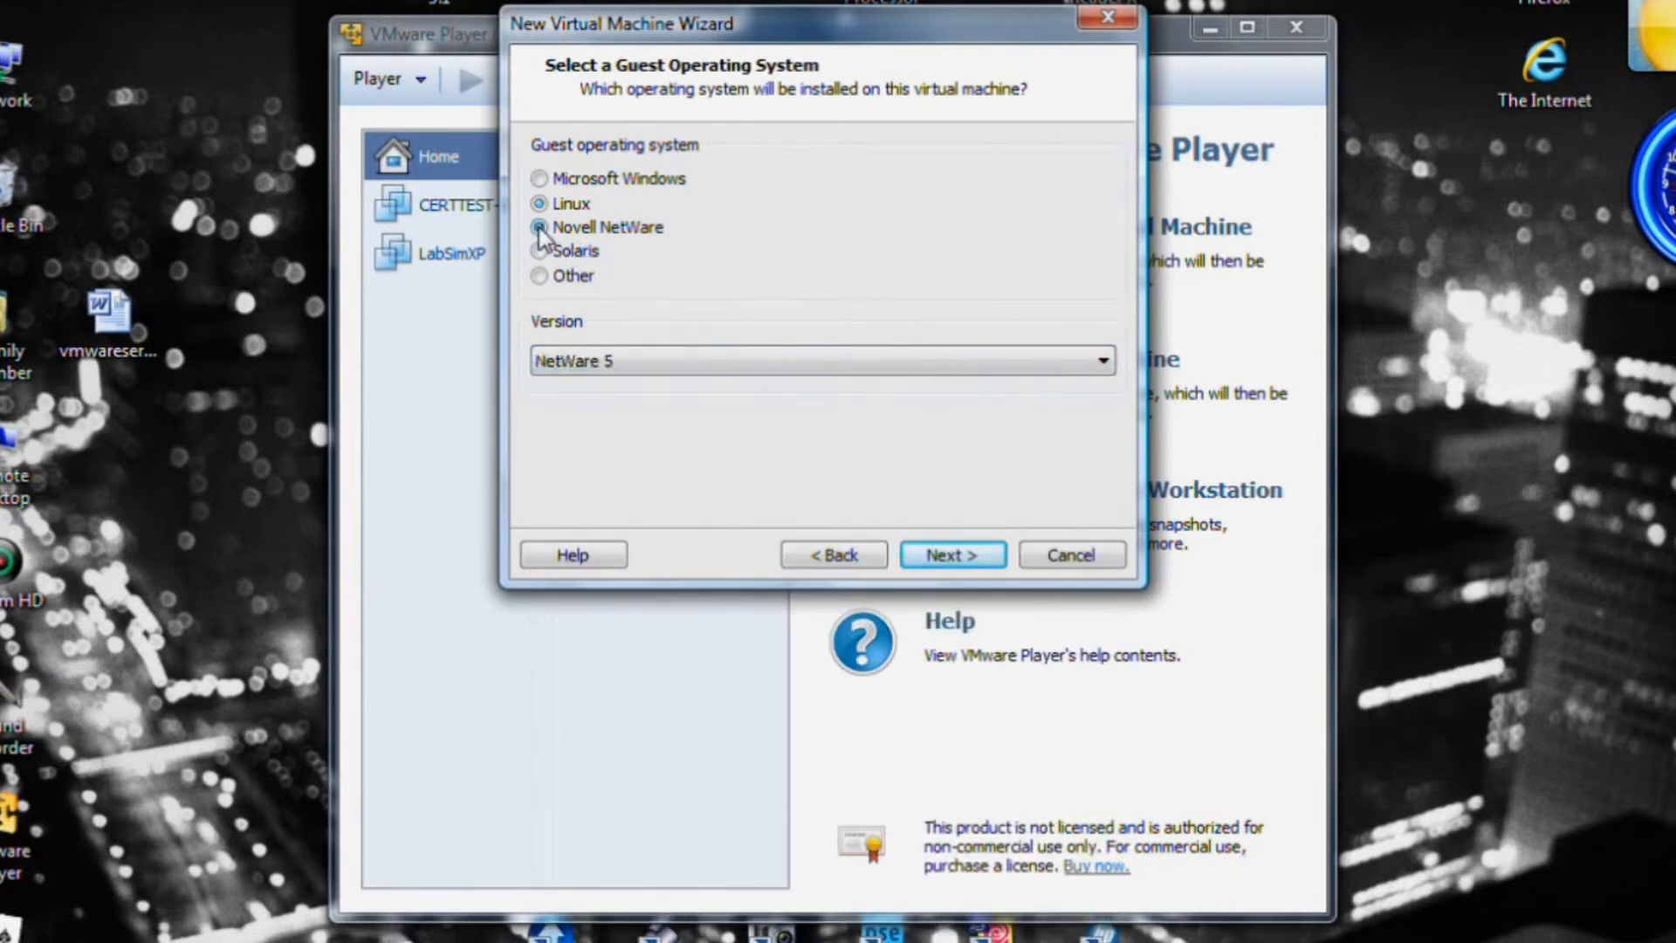
{"action": "left_click", "coordinate": [1105, 361]}
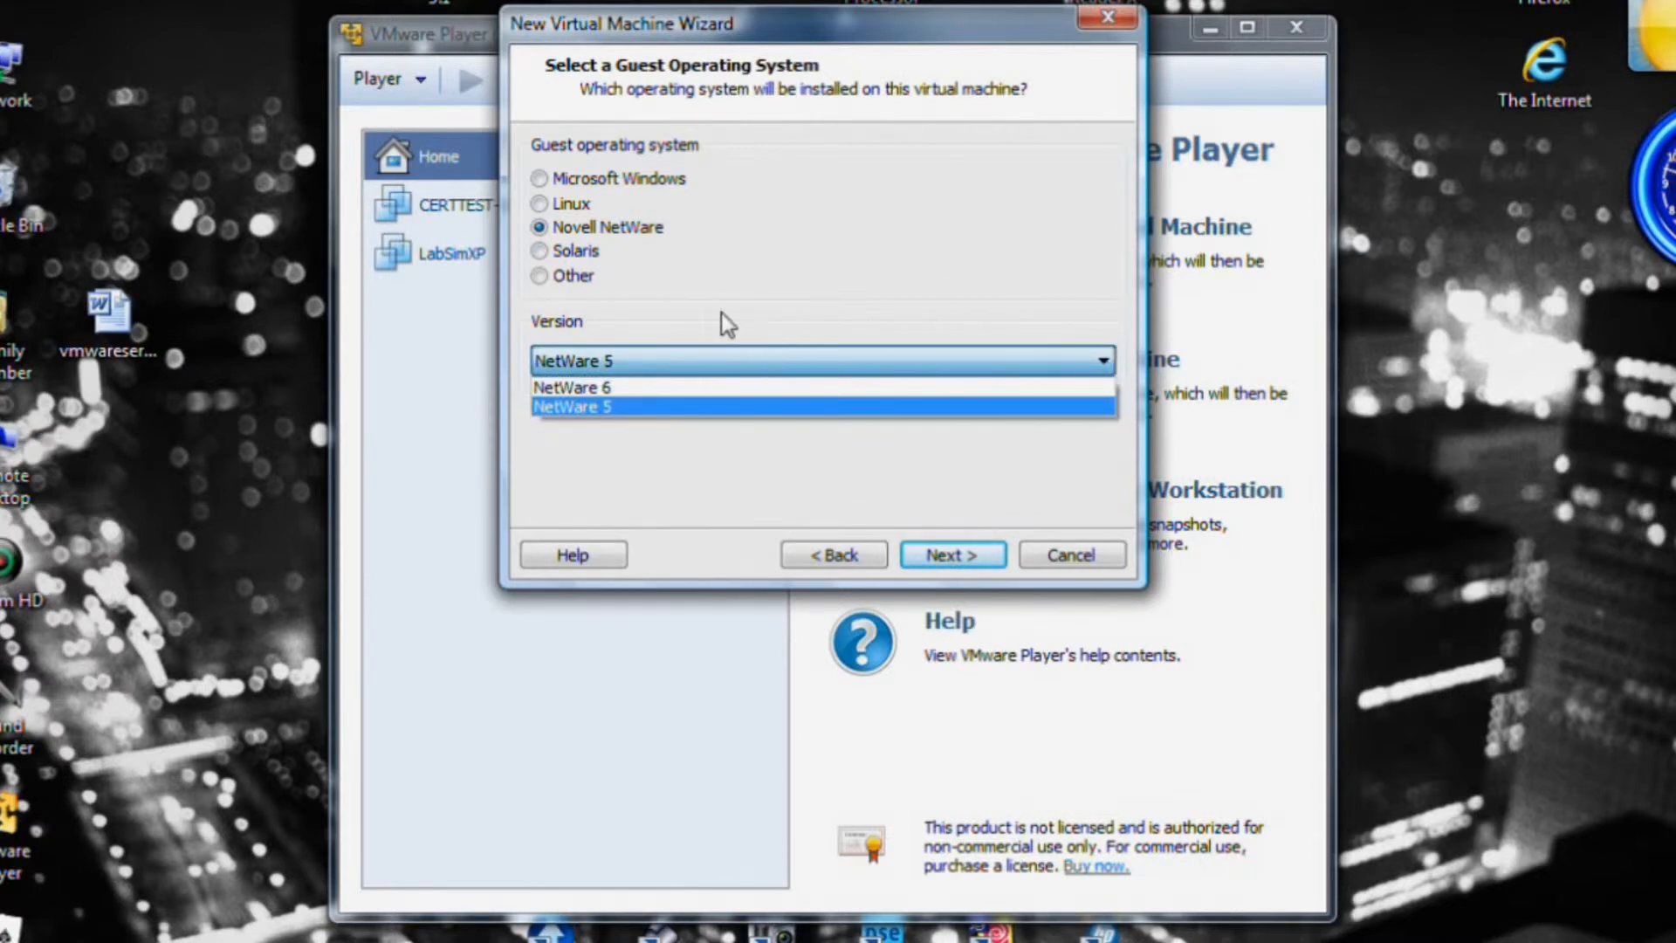
{"action": "left_click", "coordinate": [543, 260]}
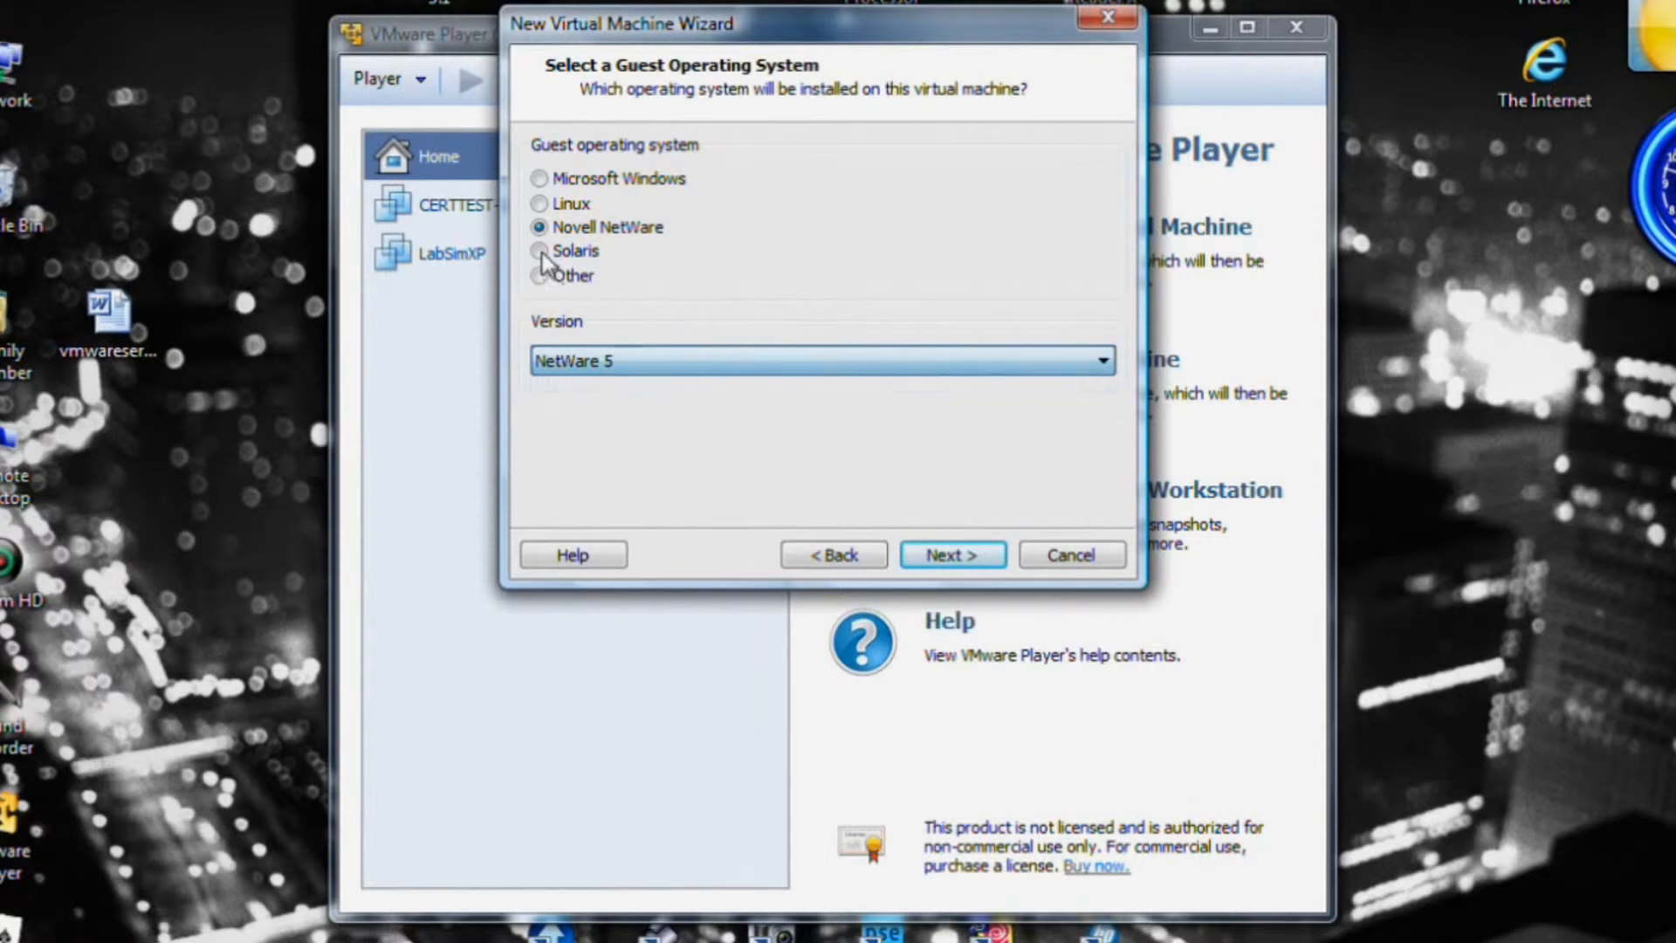
{"action": "left_click", "coordinate": [539, 252]}
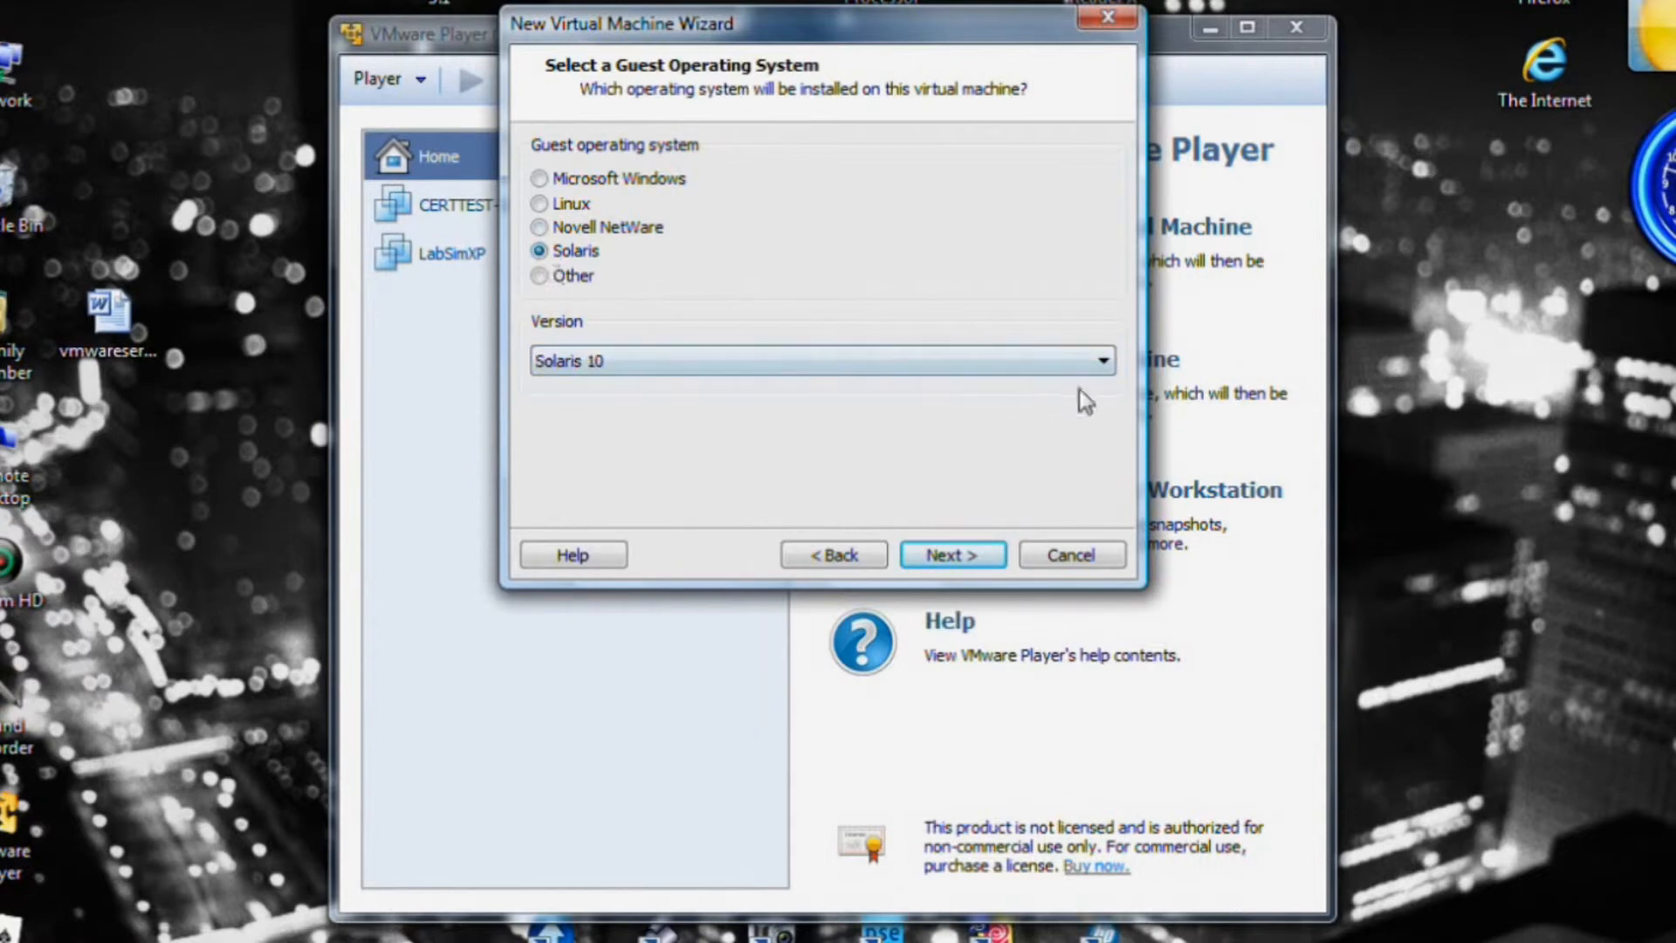
{"action": "left_click", "coordinate": [1103, 361]}
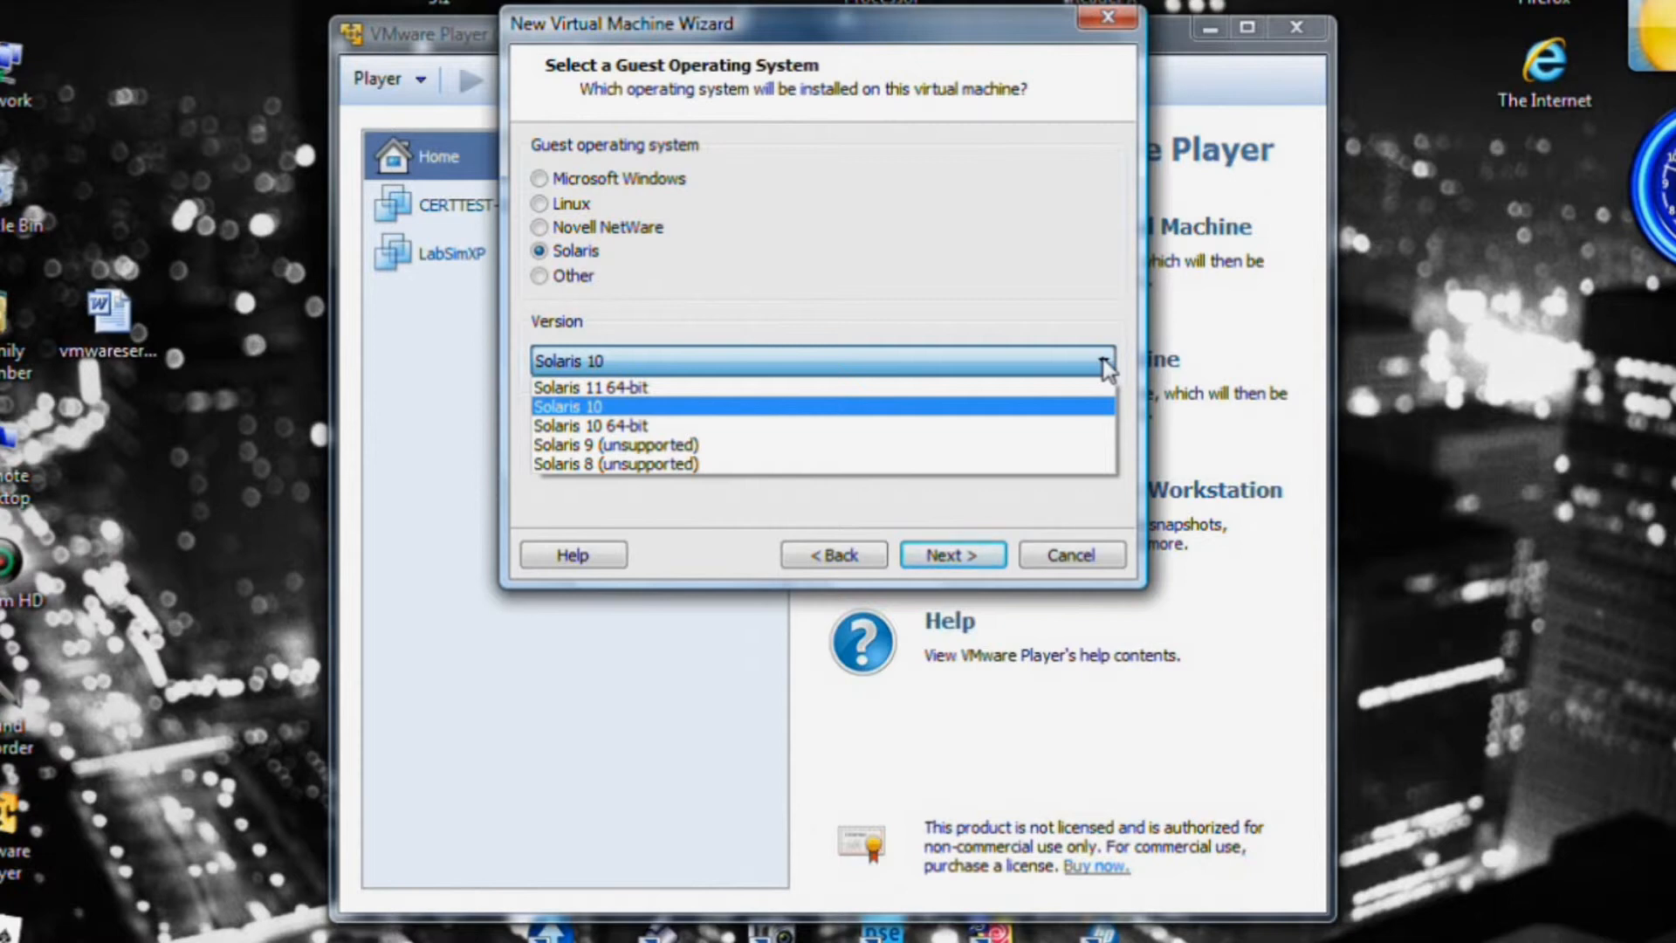
{"action": "left_click", "coordinate": [540, 277]}
{"action": "left_click", "coordinate": [540, 276]}
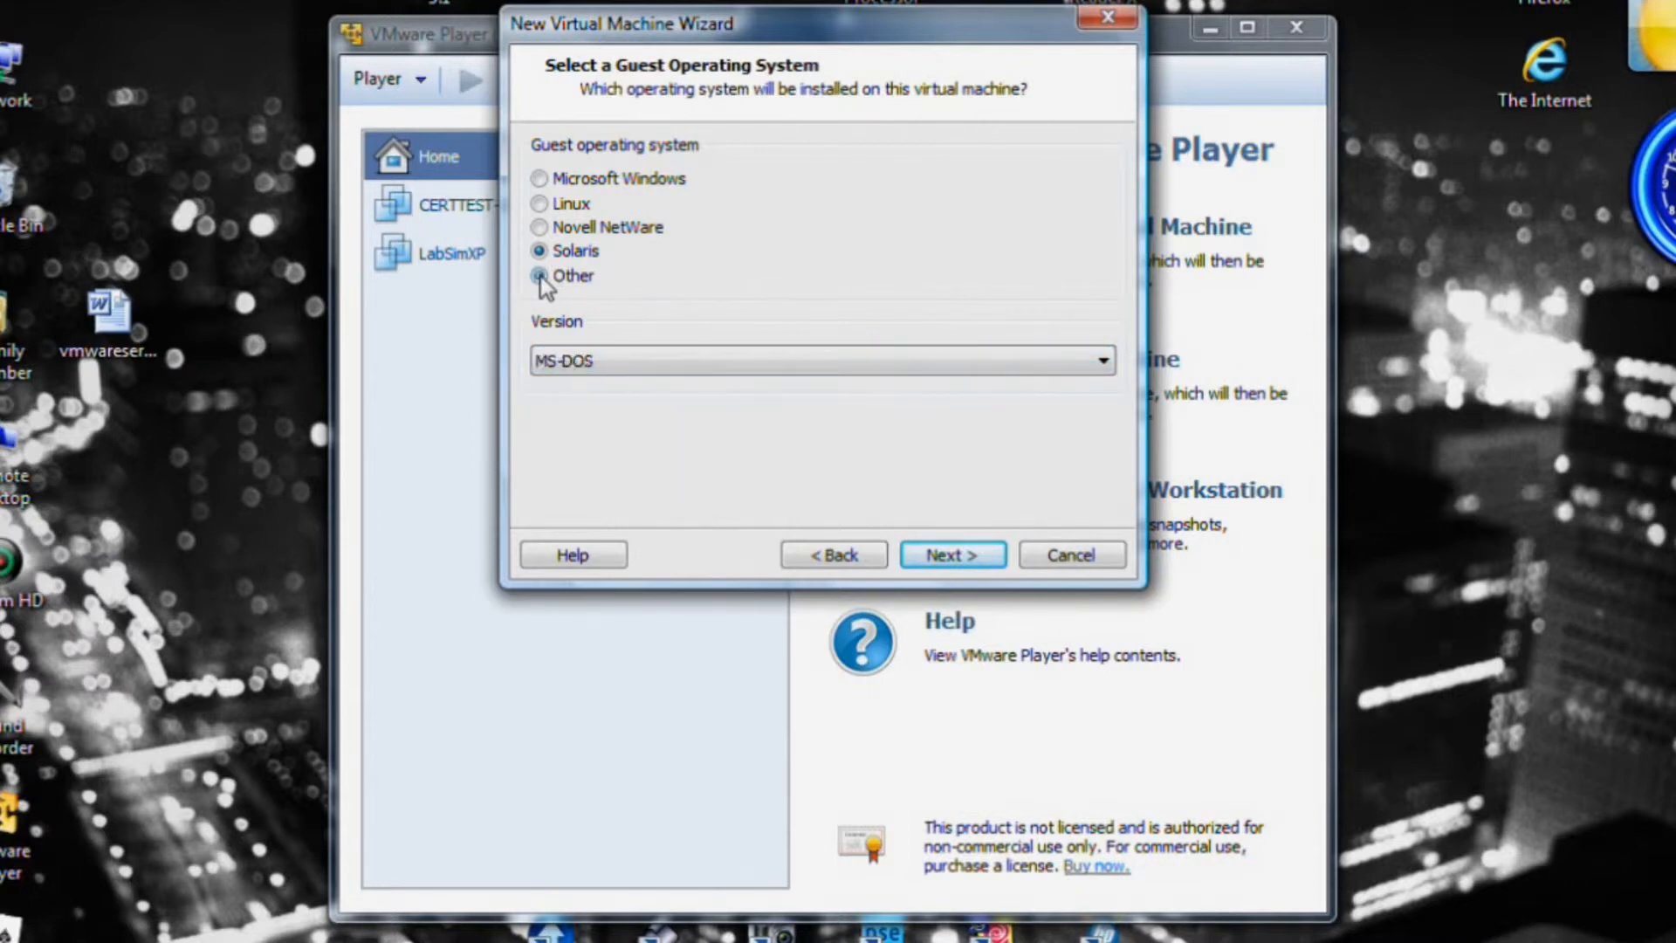
{"action": "left_click", "coordinate": [1104, 362]}
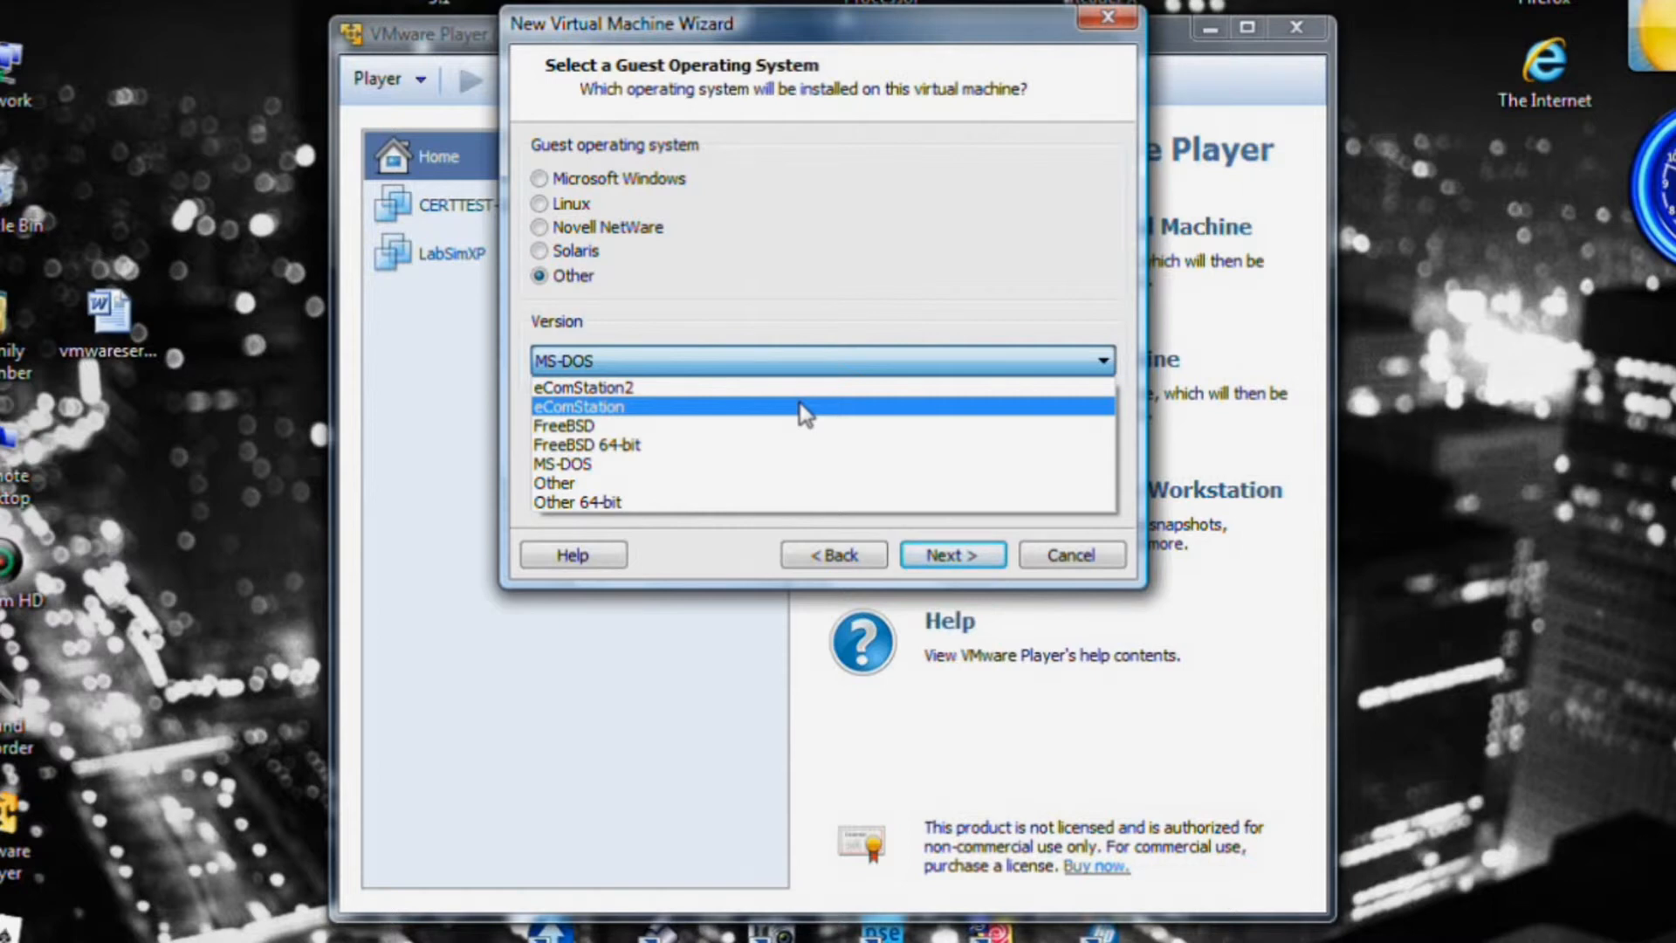
{"action": "left_click", "coordinate": [541, 186]}
Set the guest OS to Microsoft Windows with version Windows XP Professional.
{"action": "left_click", "coordinate": [539, 179]}
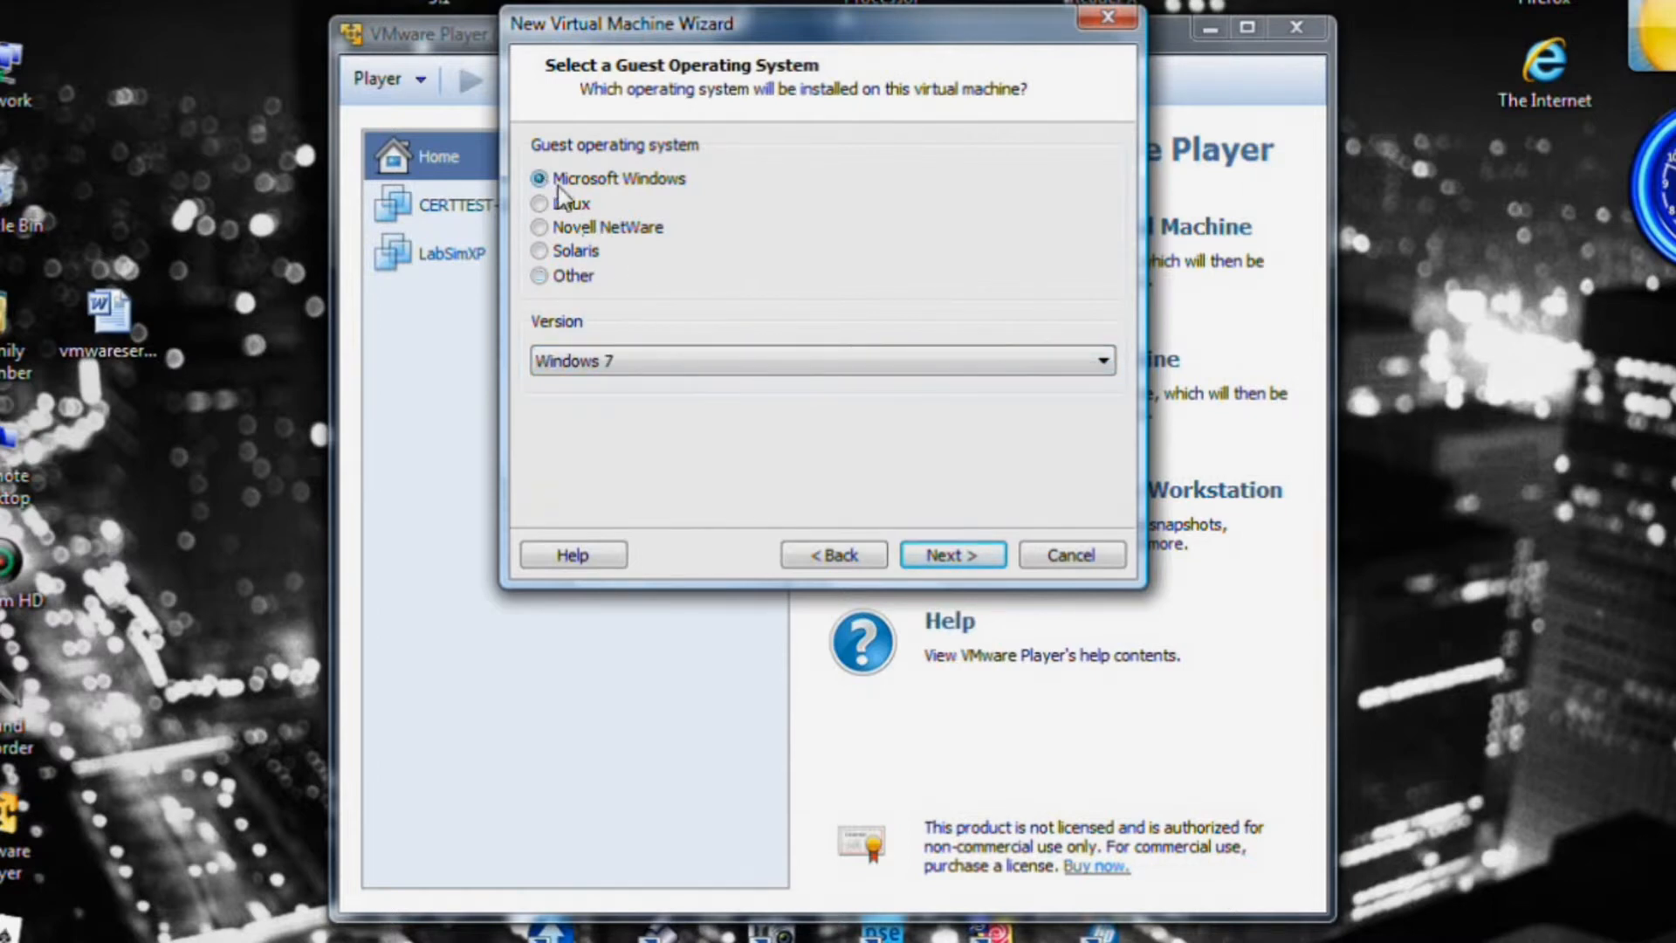
{"action": "left_click", "coordinate": [1091, 367]}
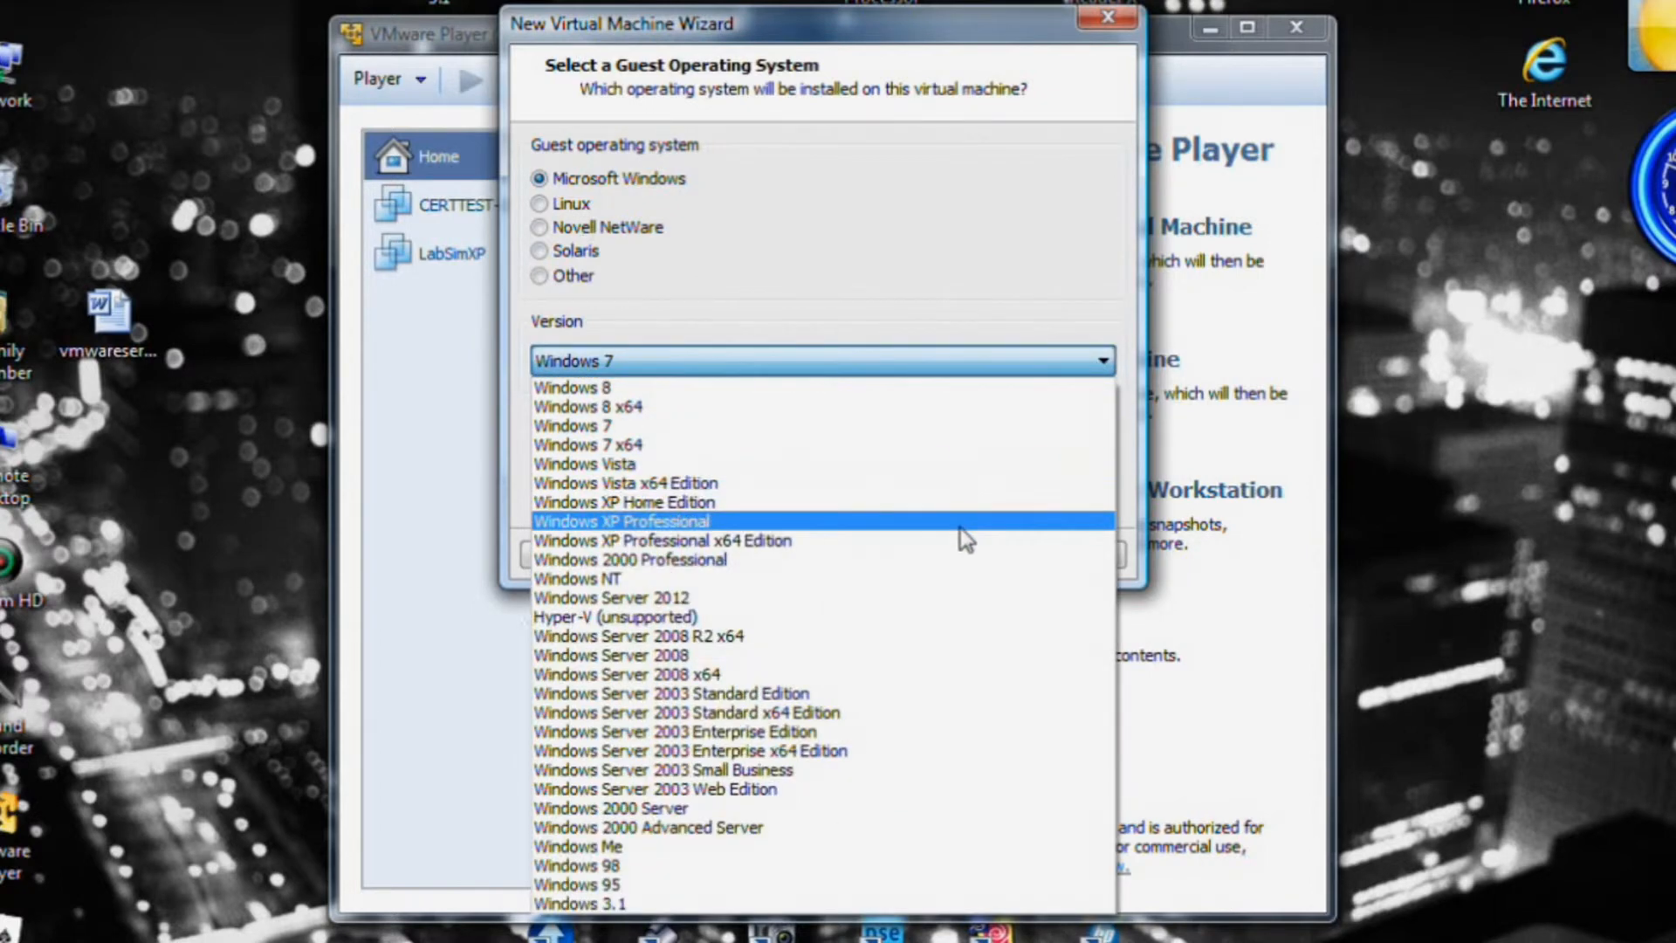
{"action": "left_click", "coordinate": [940, 524]}
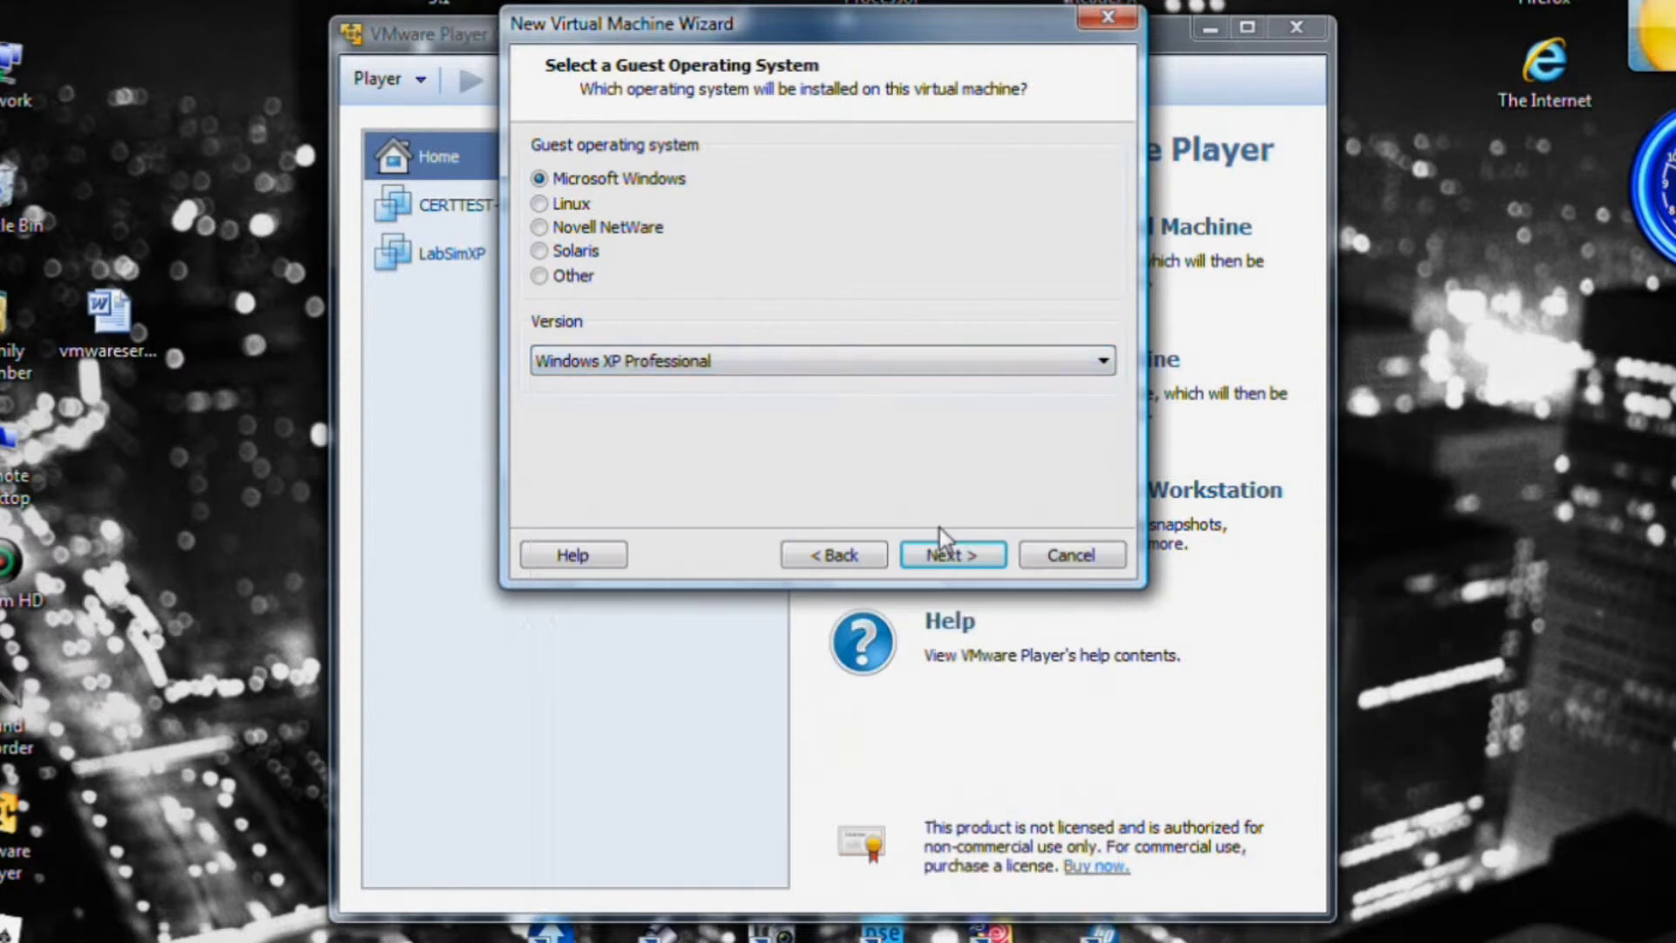
Advance to naming and shorten the virtual machine name to 'Windows XP'.
{"action": "left_click", "coordinate": [963, 556]}
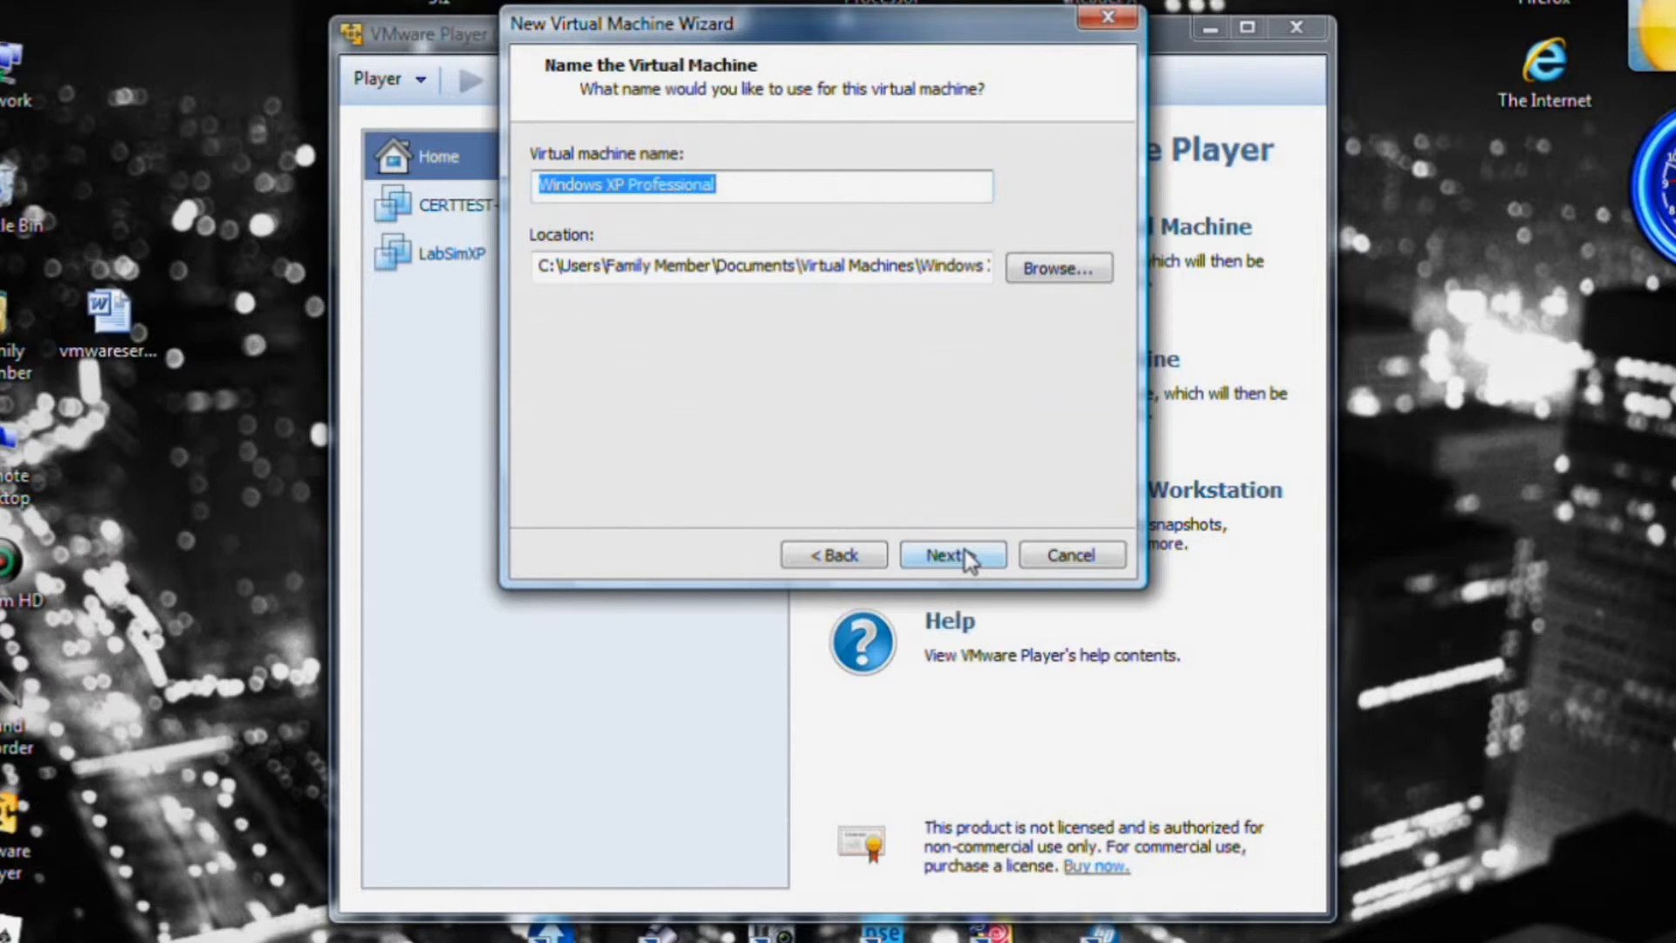
{"action": "left_click", "coordinate": [783, 196]}
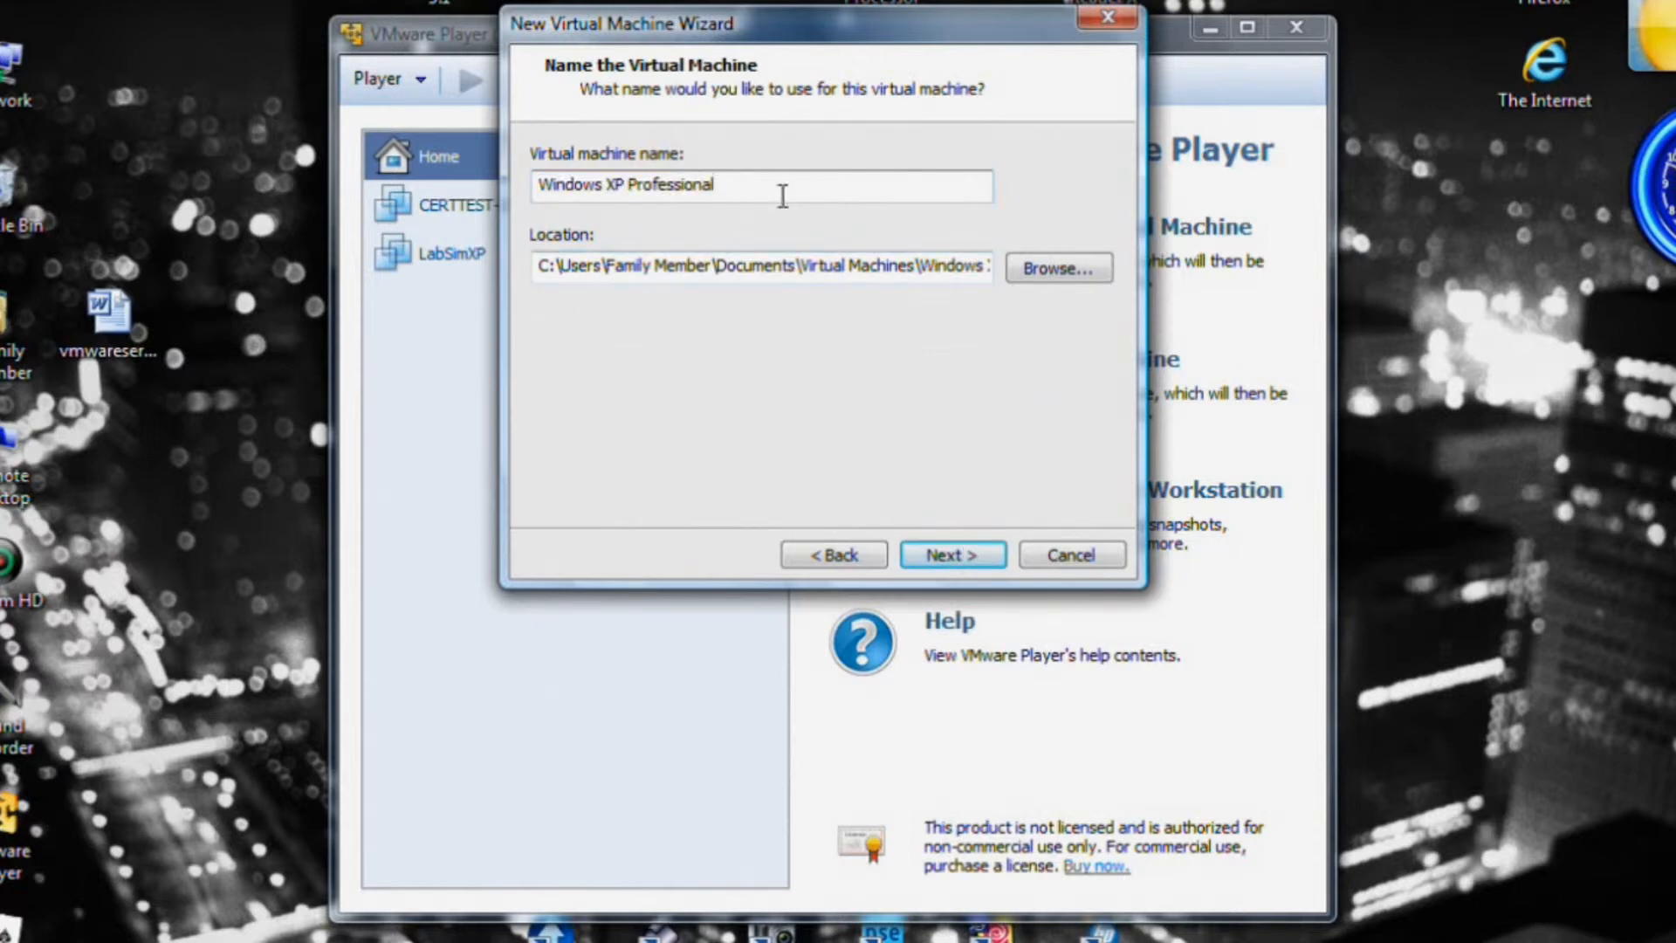
{"action": "key", "text": "BackSpace"}
{"action": "key", "text": "BackSpace"}
{"action": "key", "text": "BackSpace"}
{"action": "key", "text": "BackSpace"}
{"action": "key", "text": "BackSpace"}
{"action": "key", "text": "BackSpace"}
{"action": "key", "text": "BackSpace"}
{"action": "key", "text": "BackSpace"}
{"action": "key", "text": "BackSpace"}
{"action": "key", "text": "BackSpace"}
{"action": "key", "text": "BackSpace"}
{"action": "key", "text": "BackSpace"}
{"action": "left_click", "coordinate": [1067, 276]}
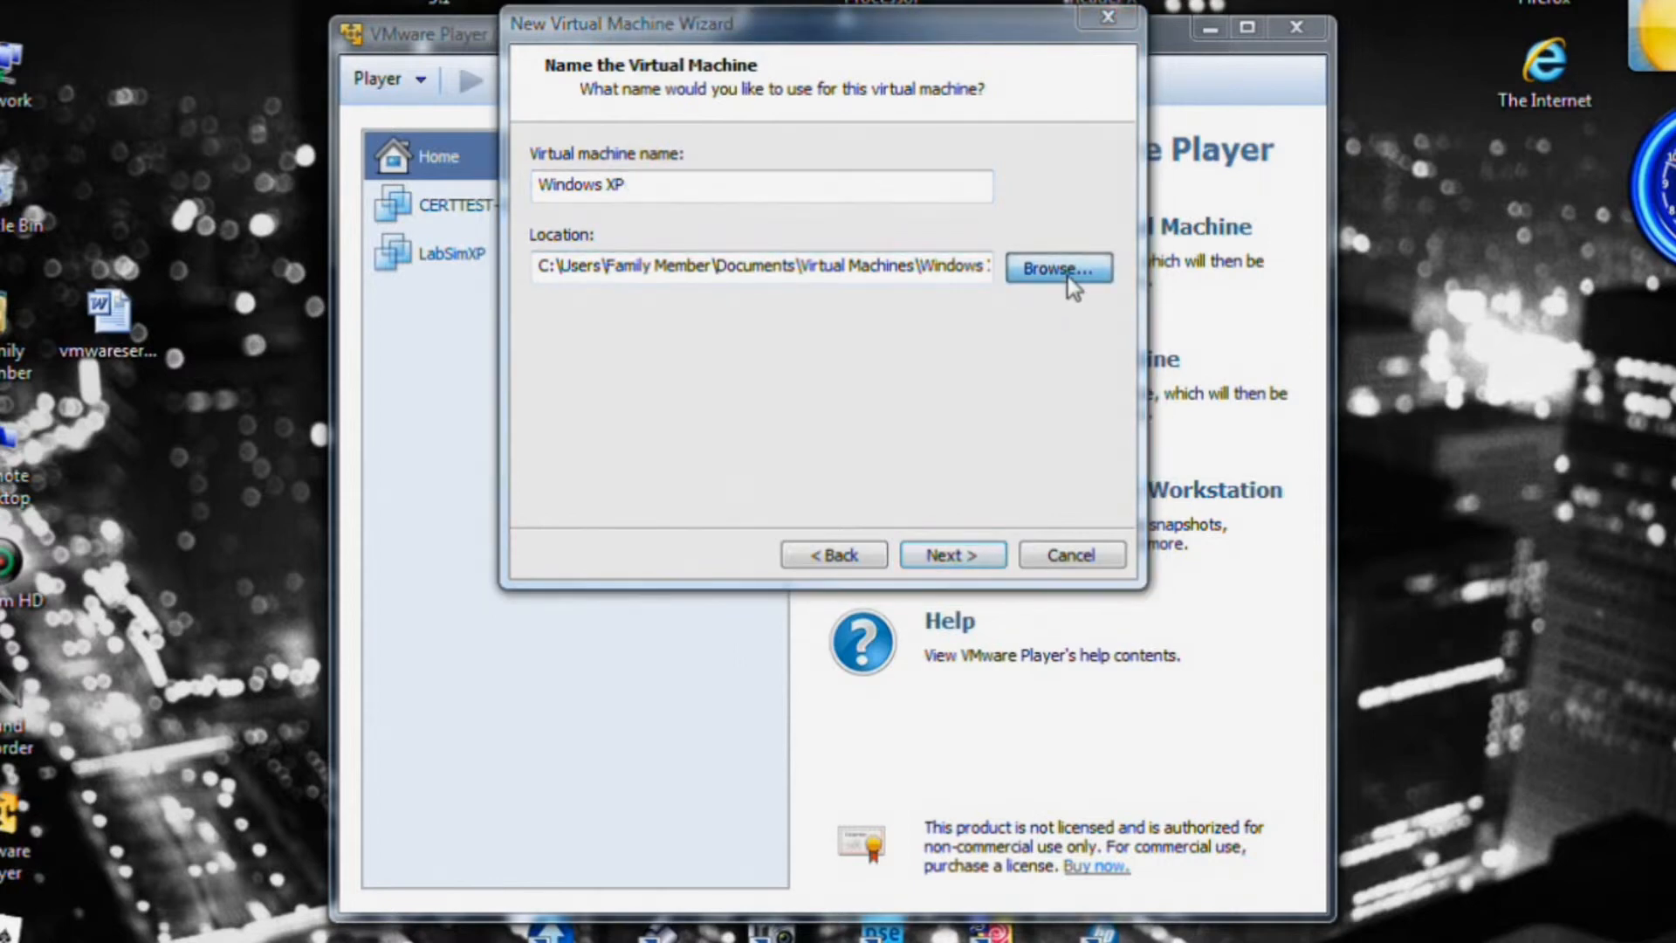
Create a 'Virtual Machines' folder on DATA DRV (D:) and select it as the location.
{"action": "left_click_drag", "start_coordinate": [1085, 431], "coordinate": [1083, 559]}
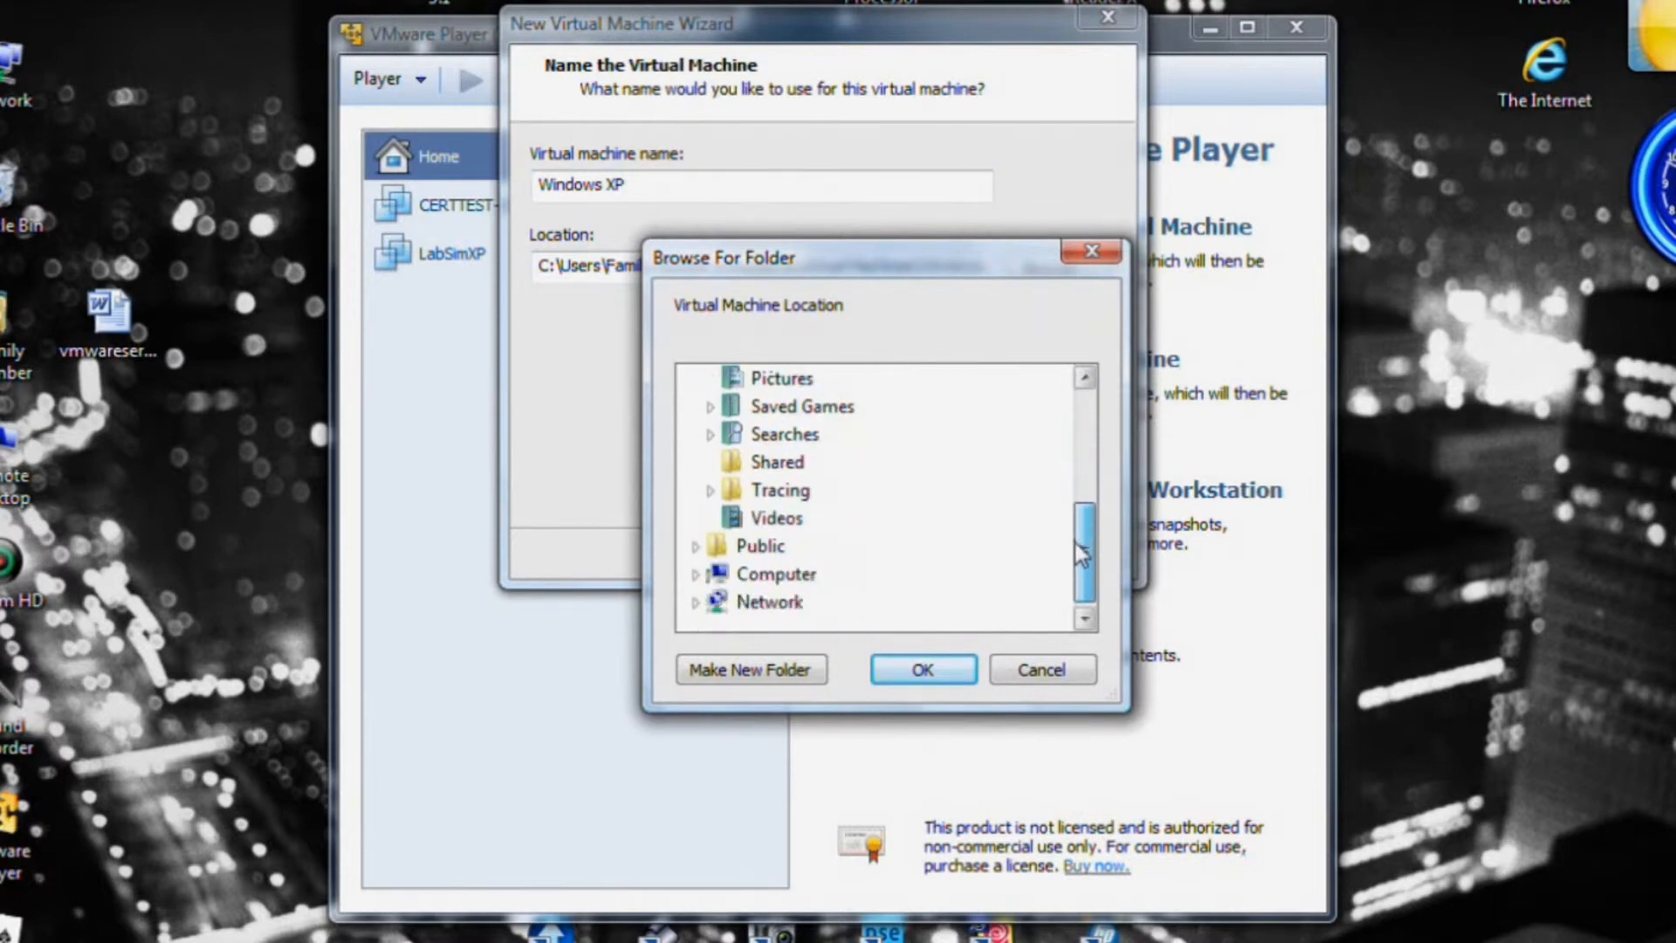
{"action": "left_click", "coordinate": [696, 574]}
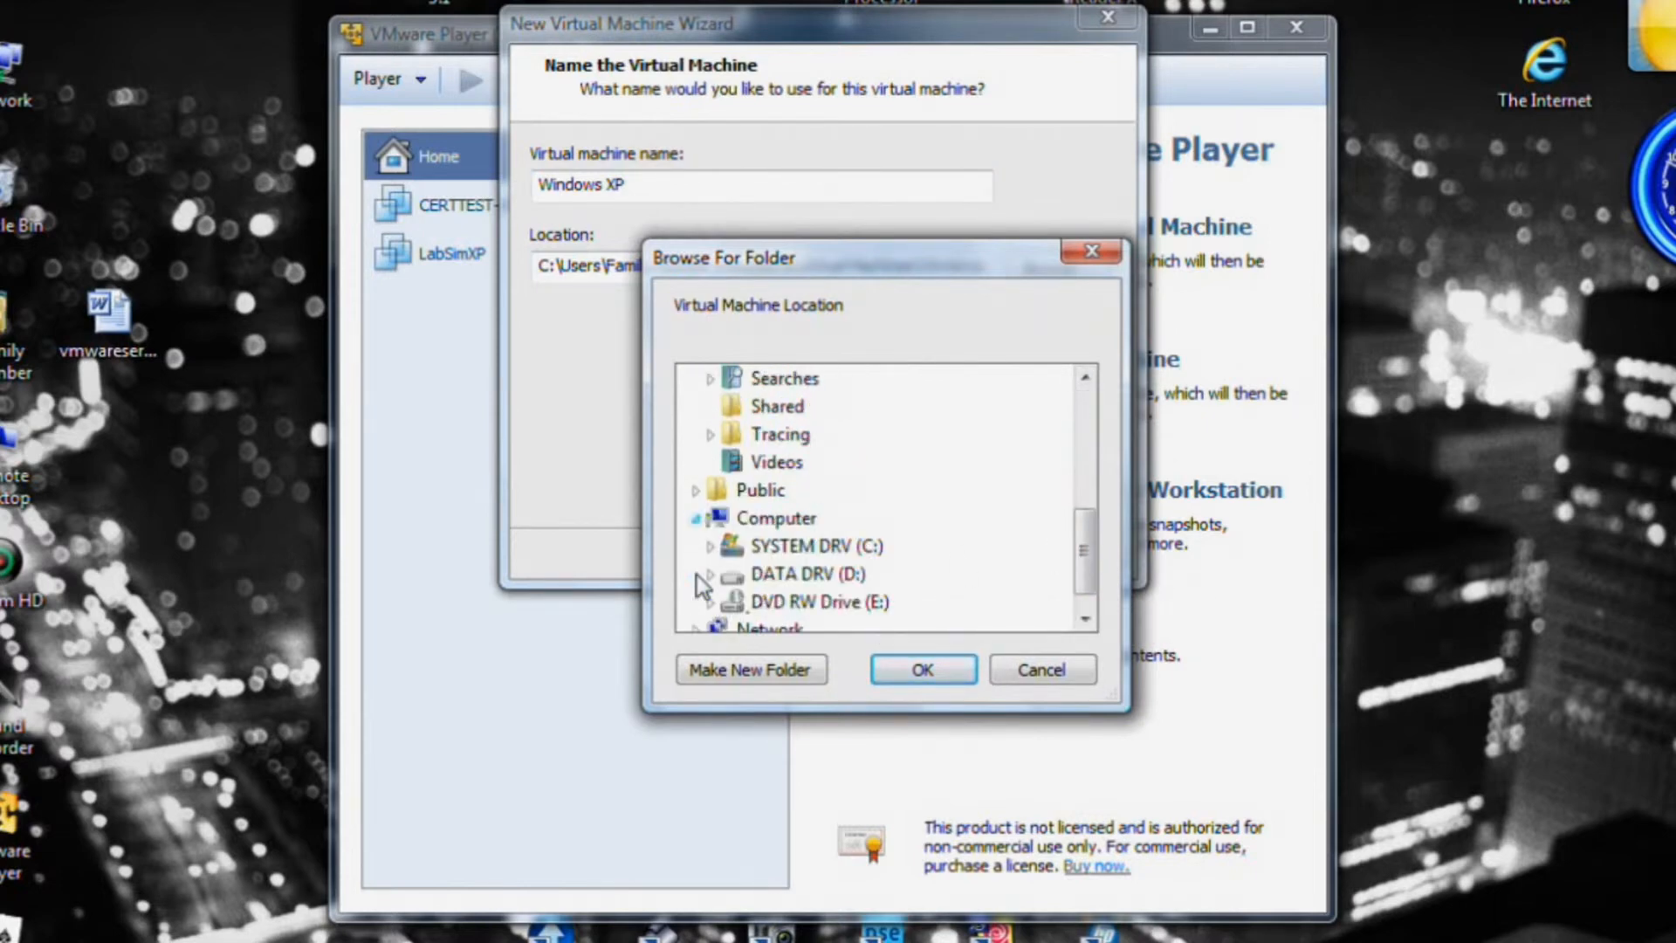
{"action": "left_click", "coordinate": [757, 670]}
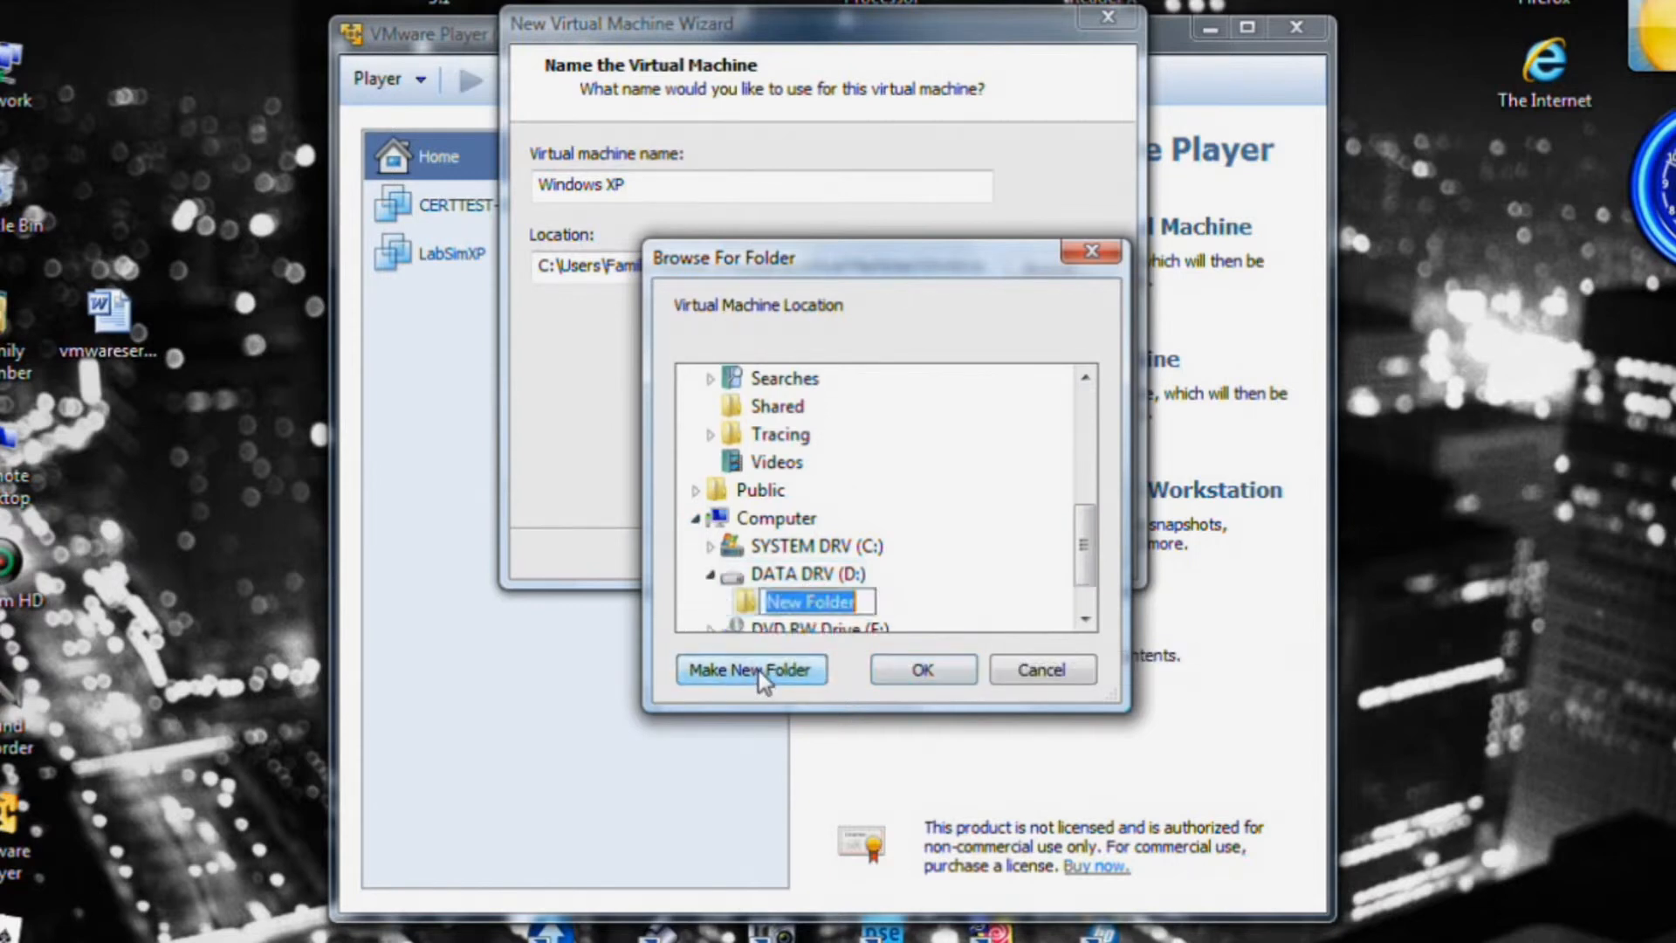
{"action": "key", "text": "BackSpace"}
{"action": "type", "text": "Vi"}
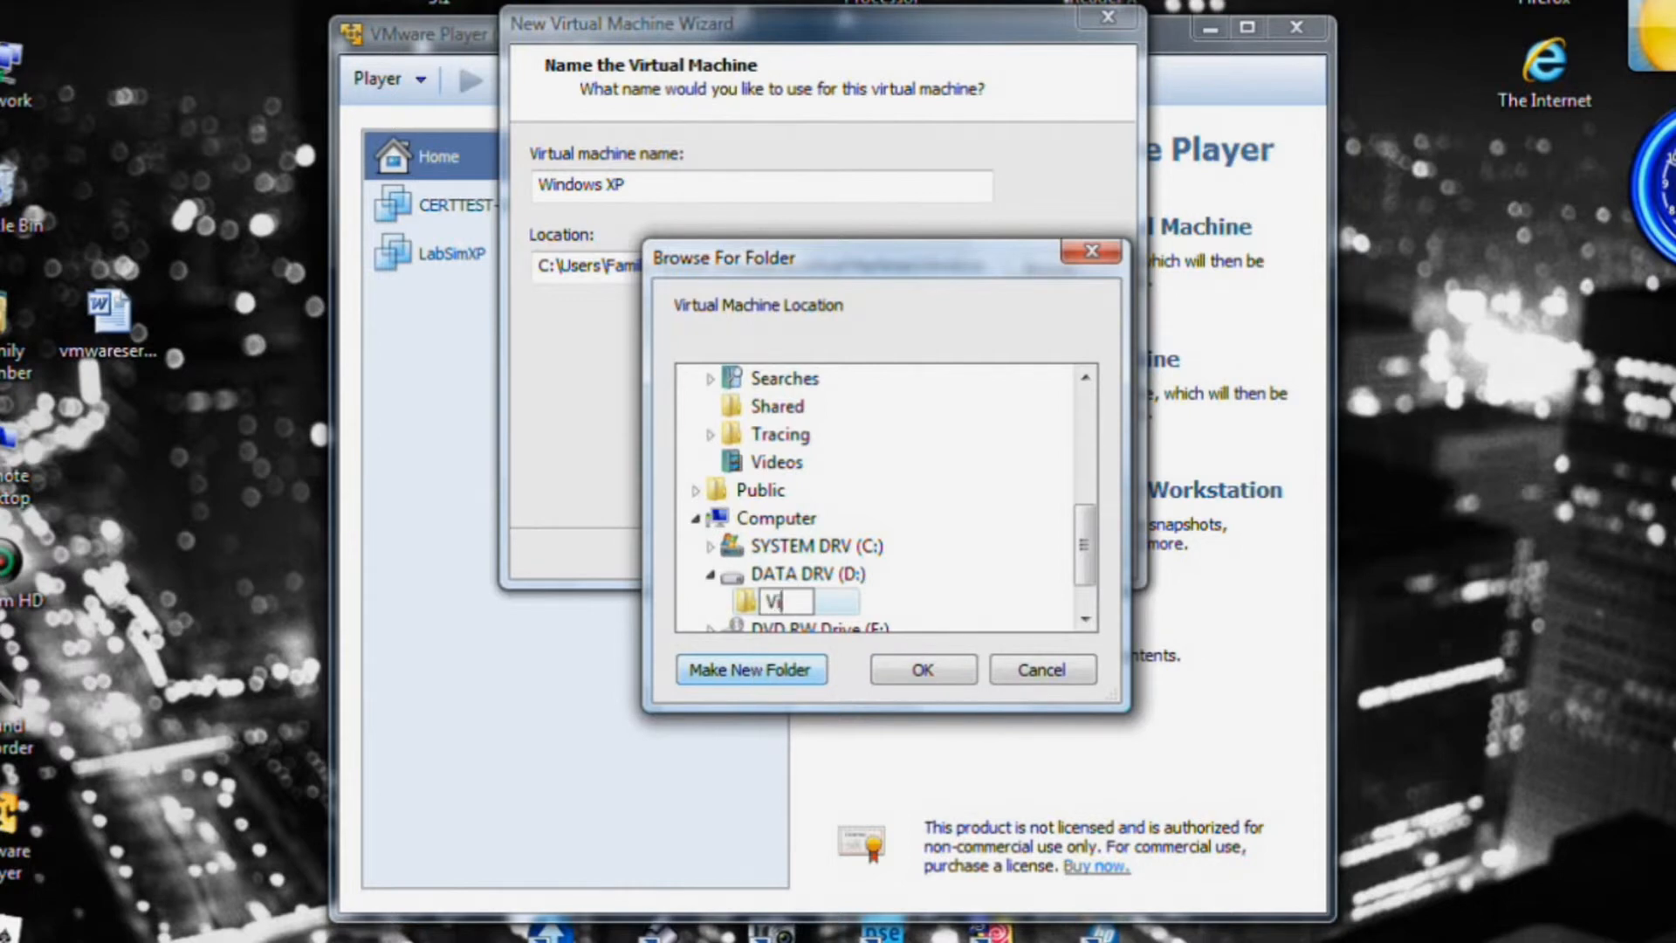
{"action": "type", "text": "rtual Machines"}
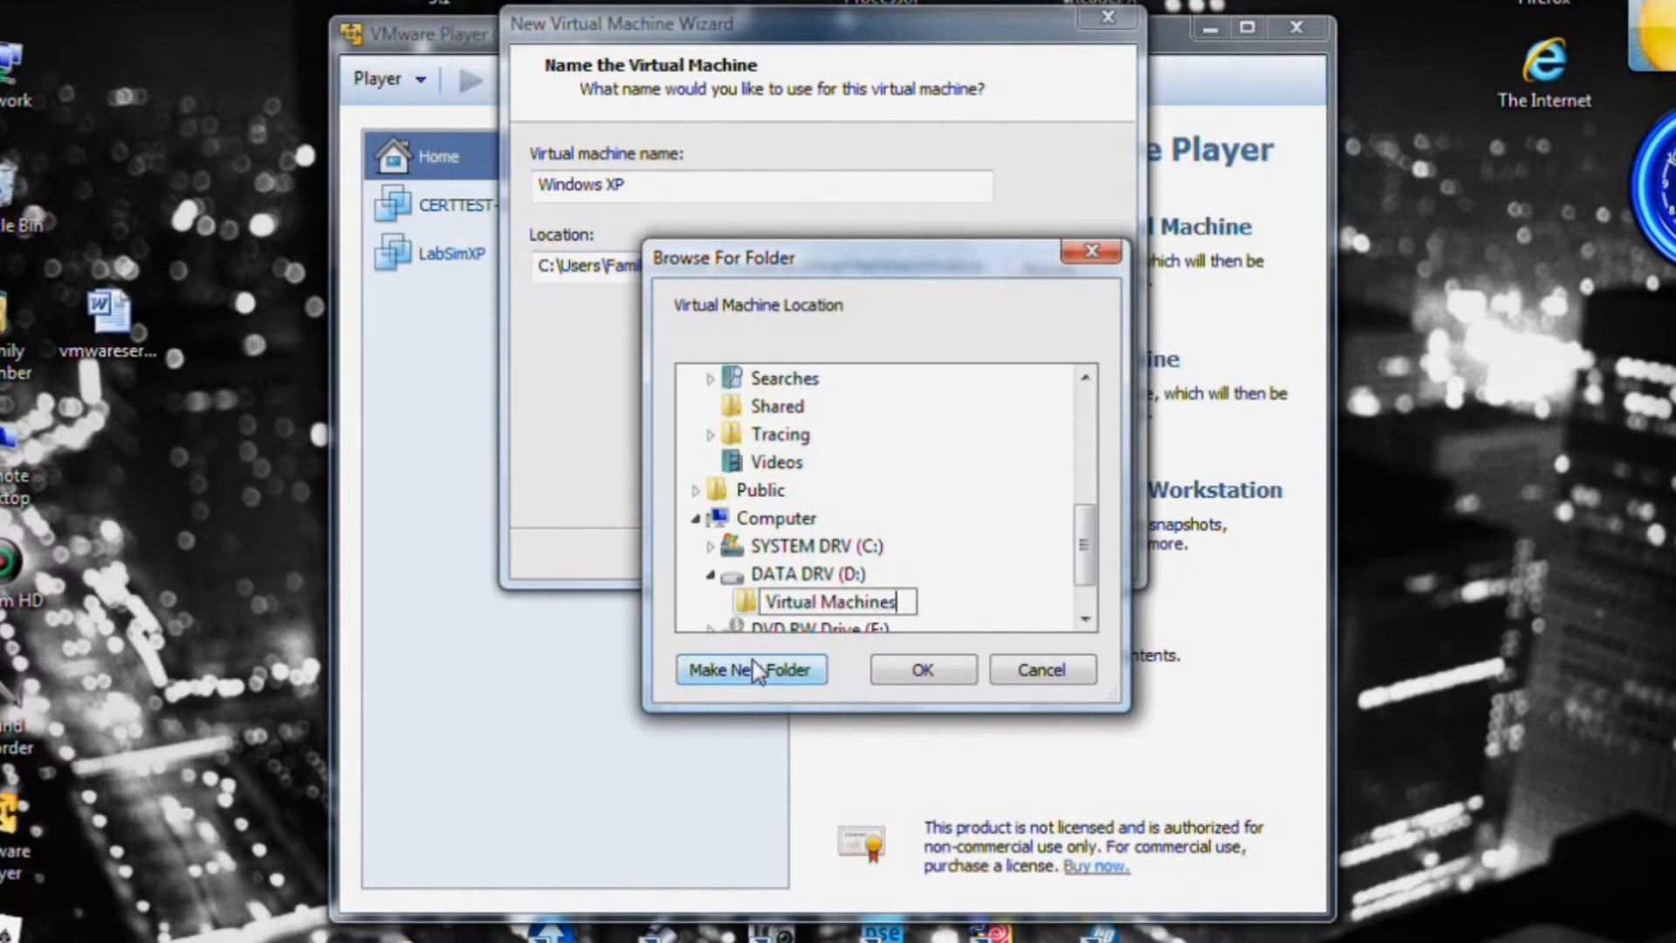
{"action": "left_click", "coordinate": [922, 673]}
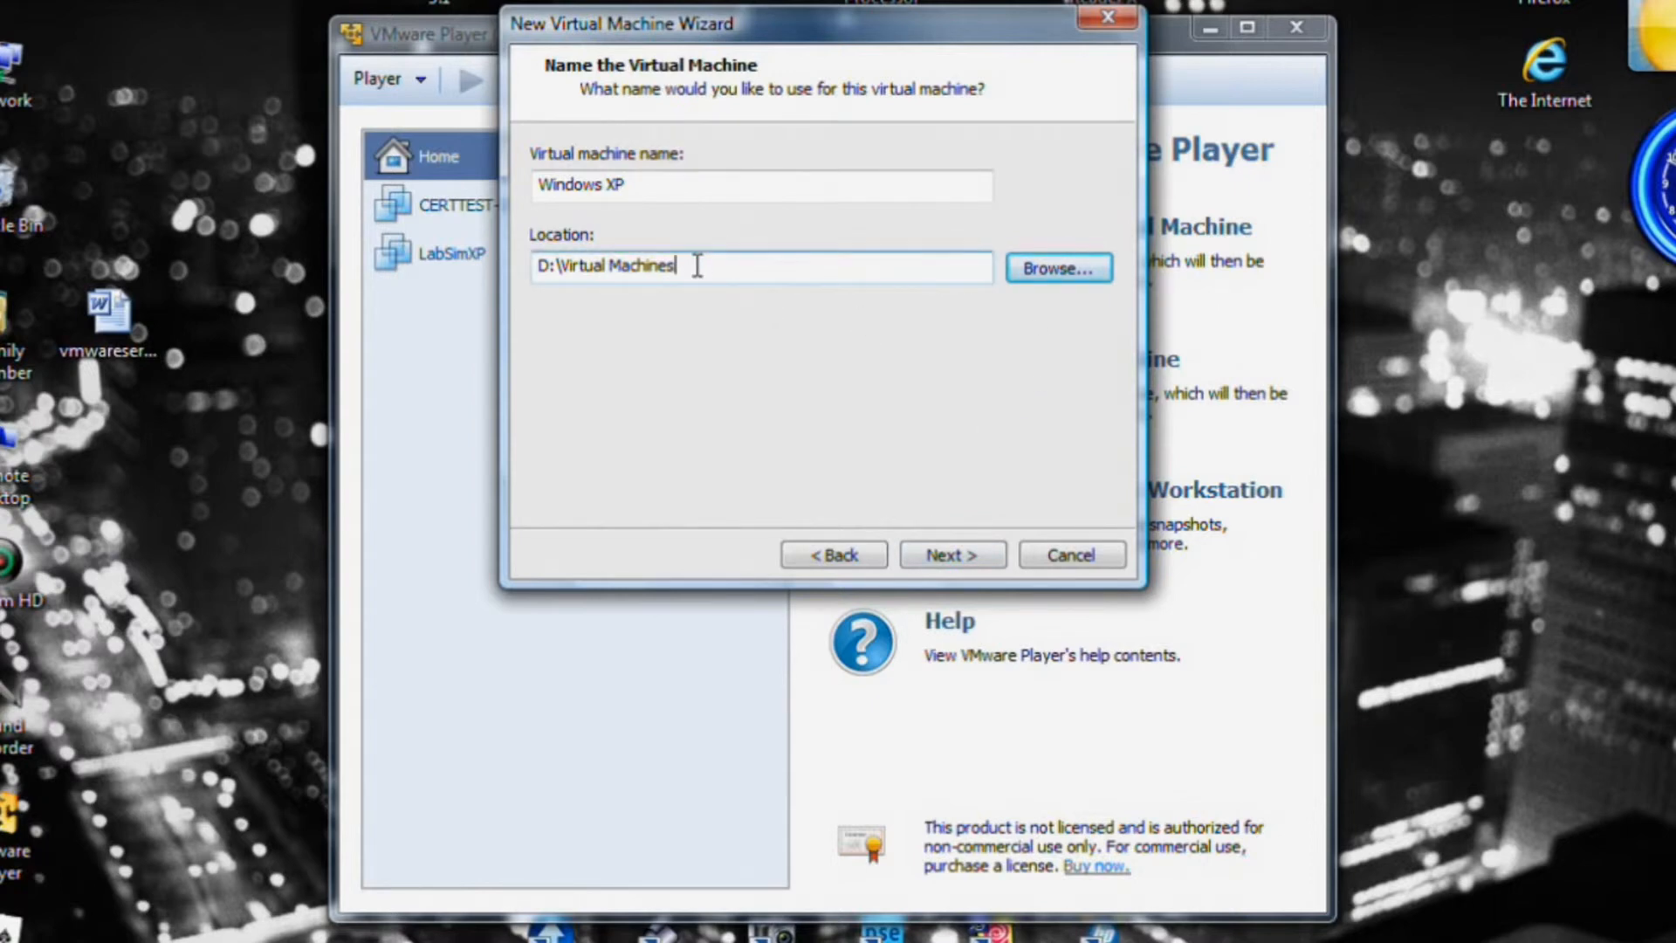
Set the location to D:\Virtual Machines\Windows XP by appending the machine name, then continue.
{"action": "type", "text": "\\"}
{"action": "left_click_drag", "start_coordinate": [659, 191], "coordinate": [532, 189]}
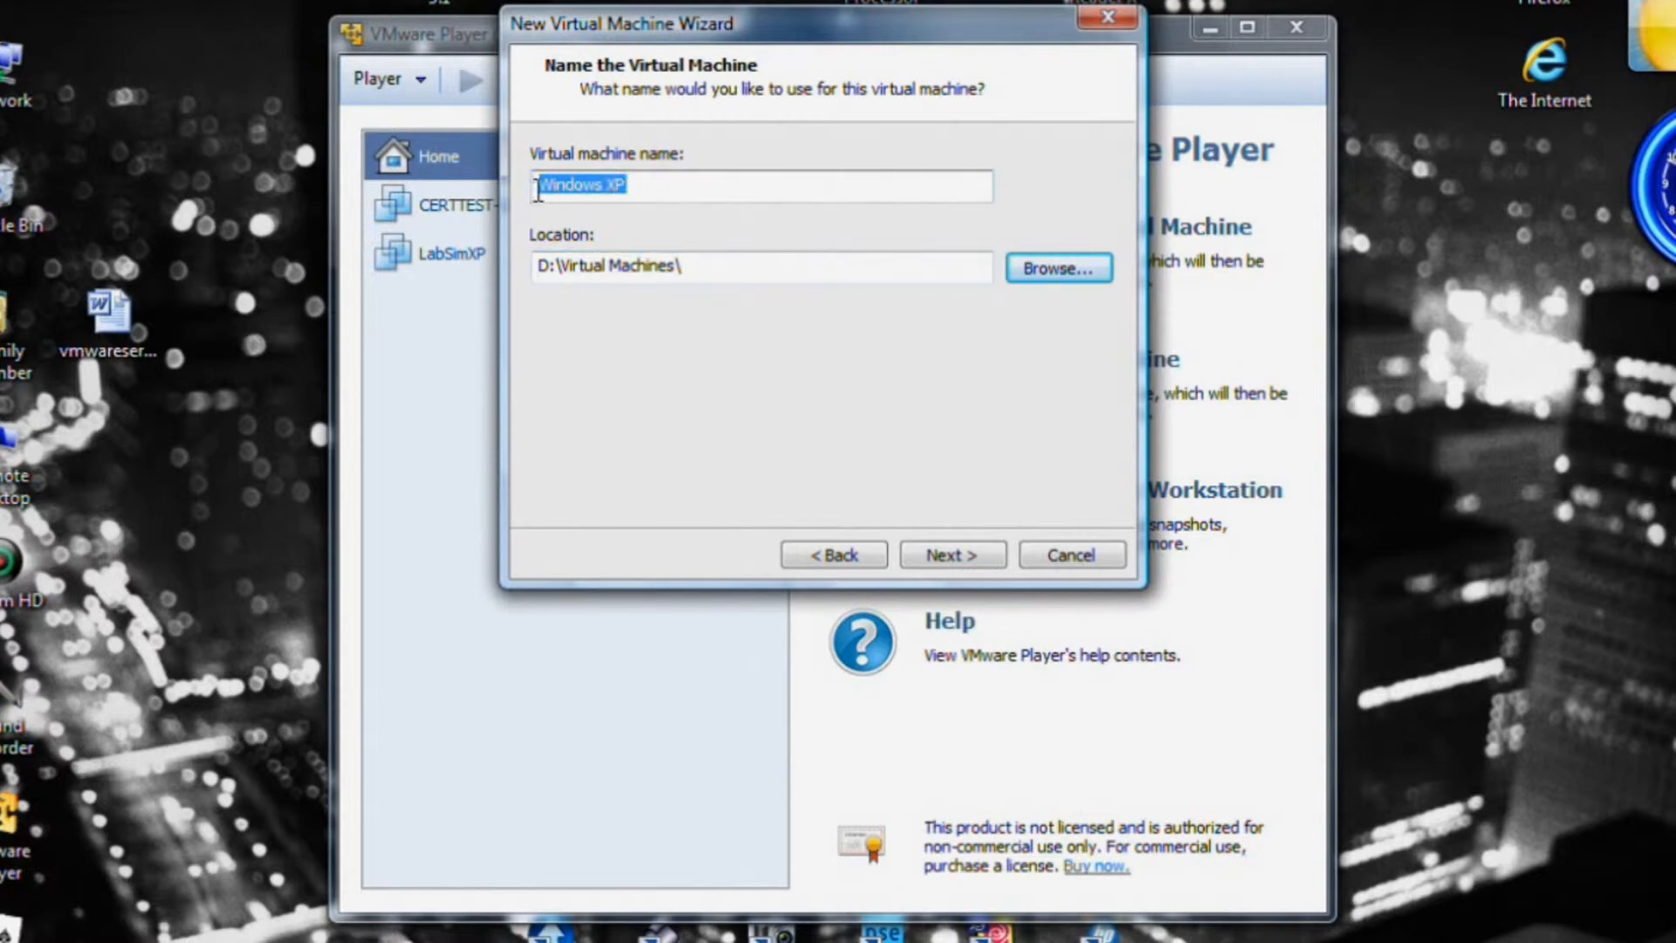
{"action": "right_click", "coordinate": [563, 190]}
{"action": "left_click", "coordinate": [611, 280]}
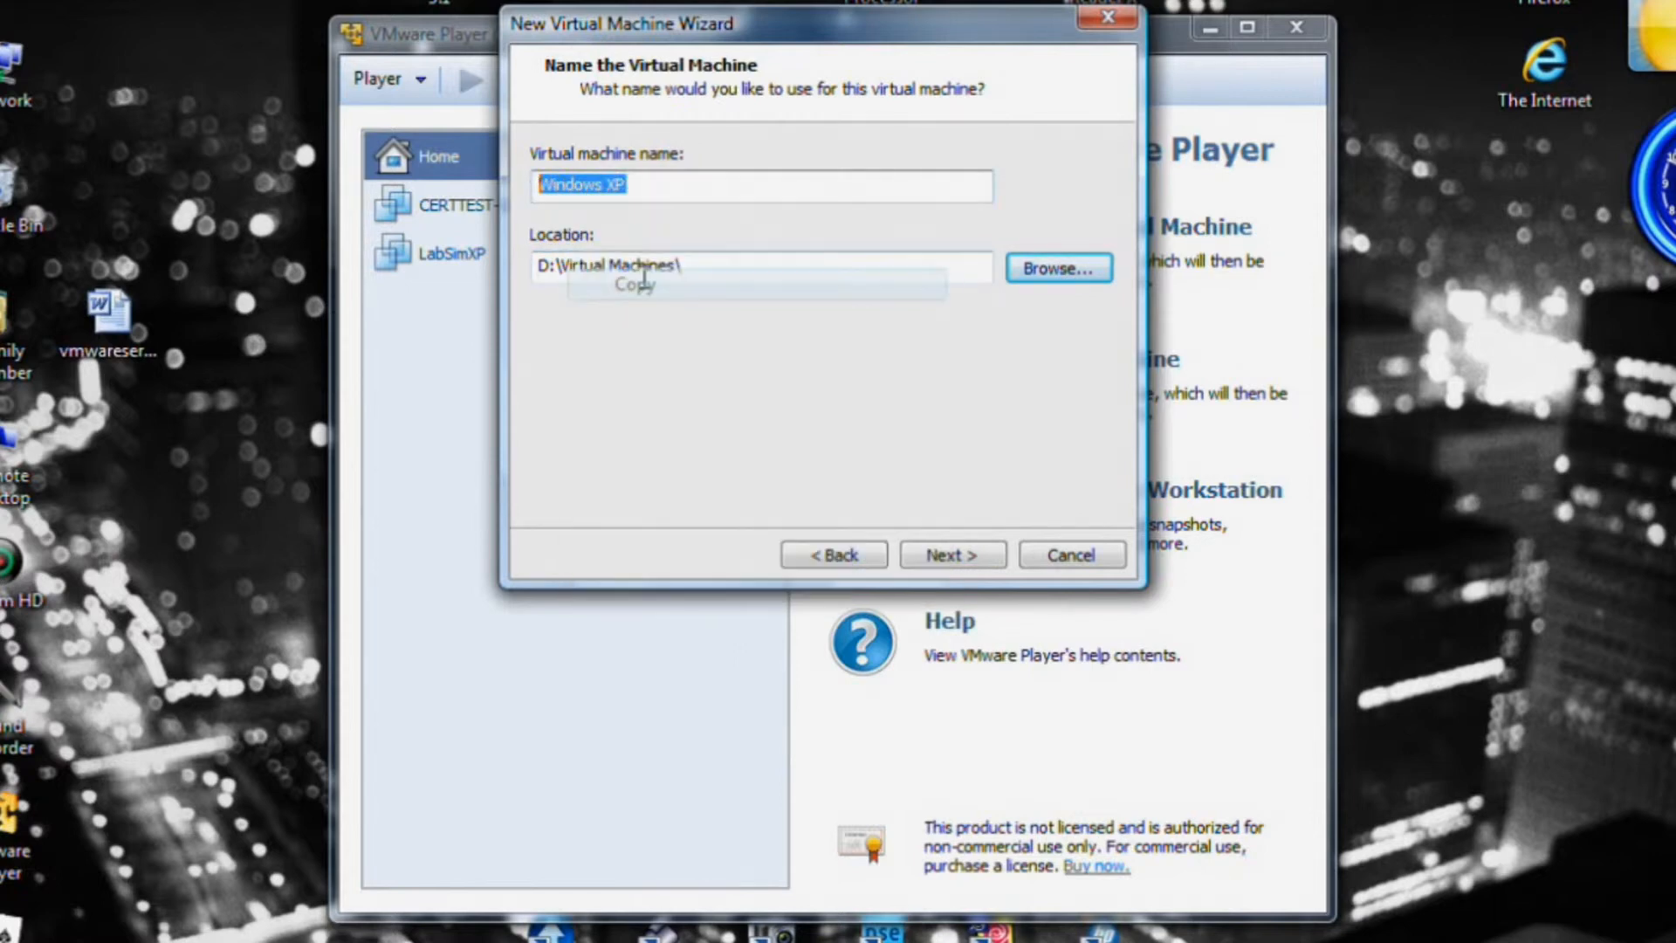
{"action": "left_click", "coordinate": [733, 265]}
{"action": "right_click", "coordinate": [733, 264]}
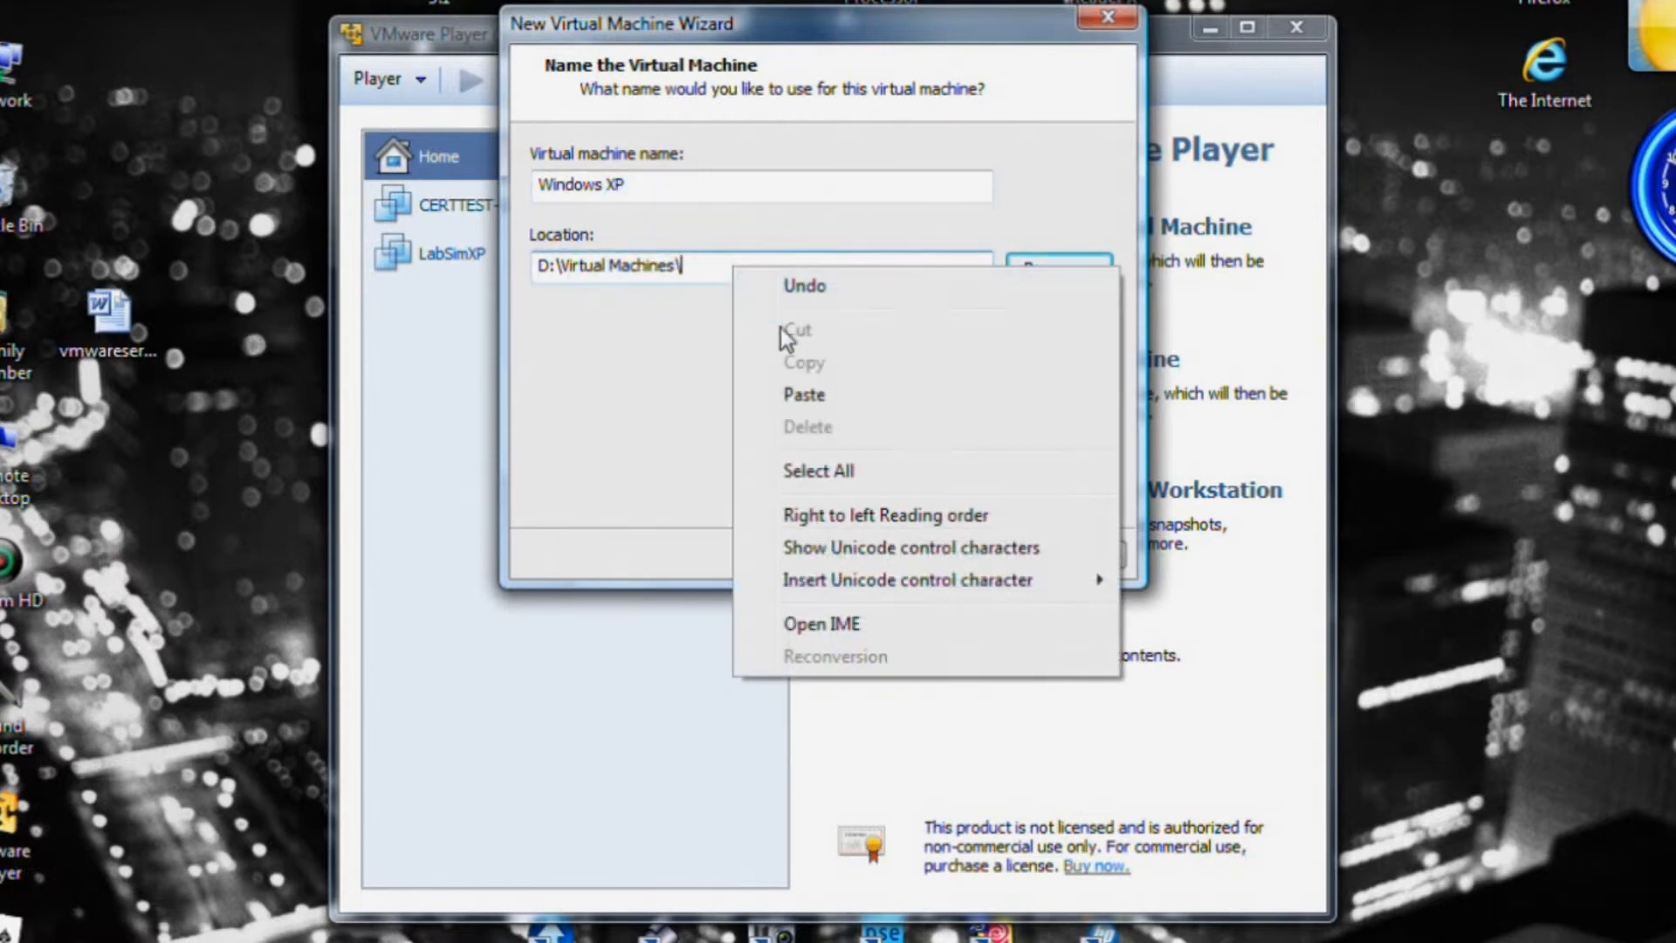
{"action": "left_click", "coordinate": [803, 393]}
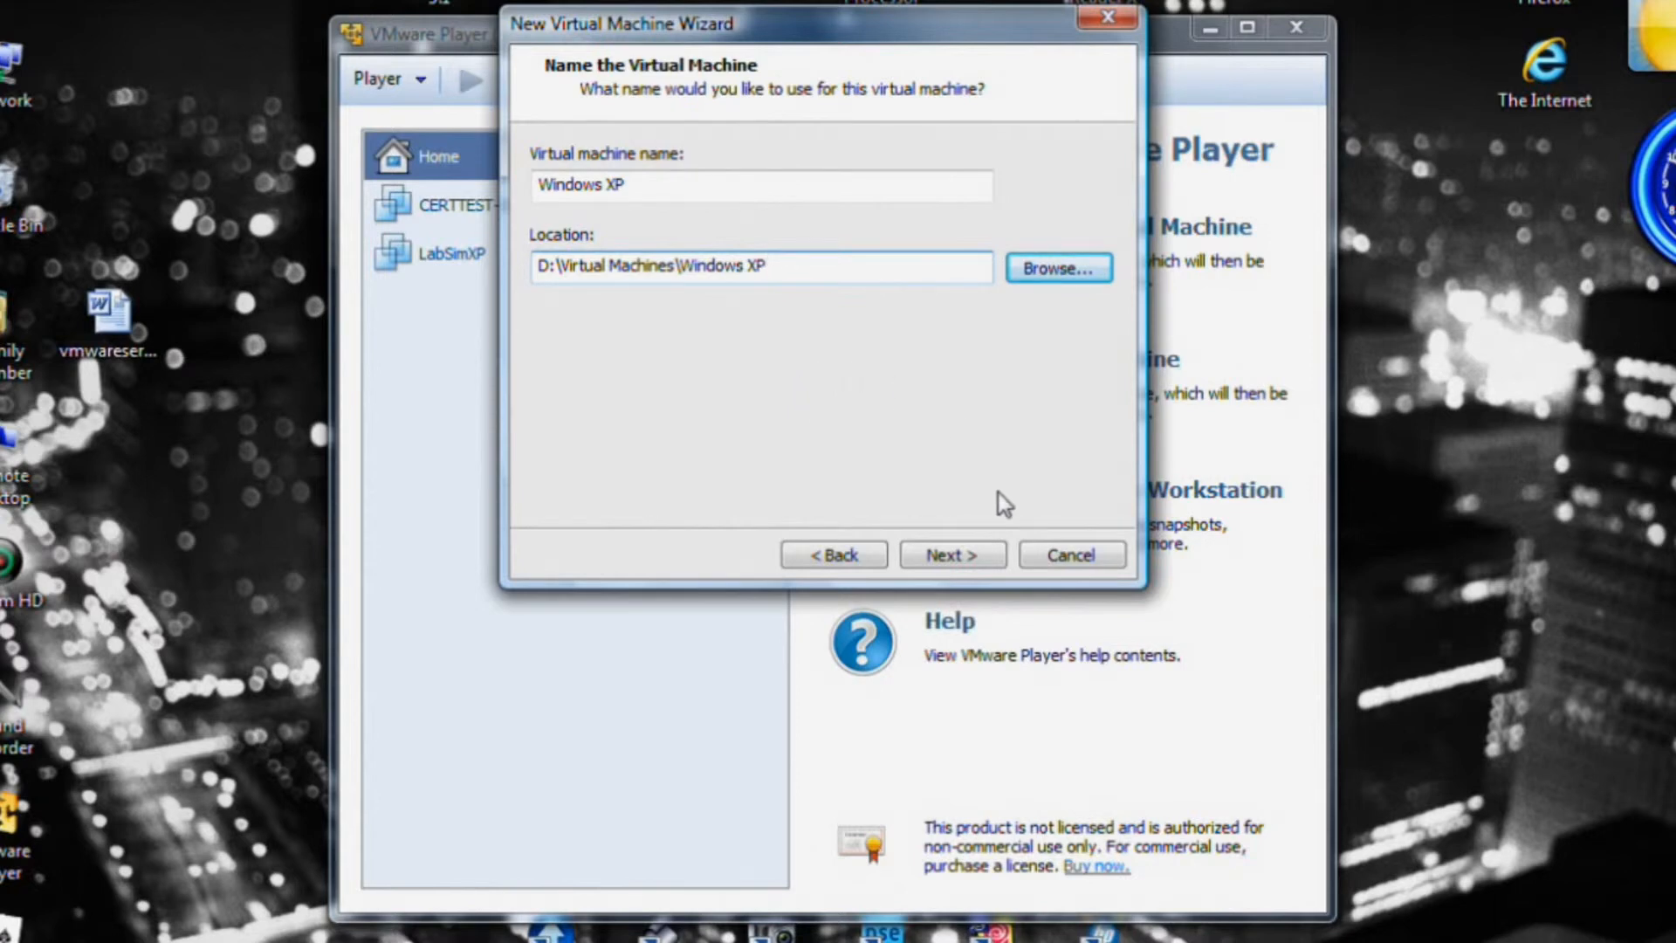
{"action": "left_click", "coordinate": [967, 556]}
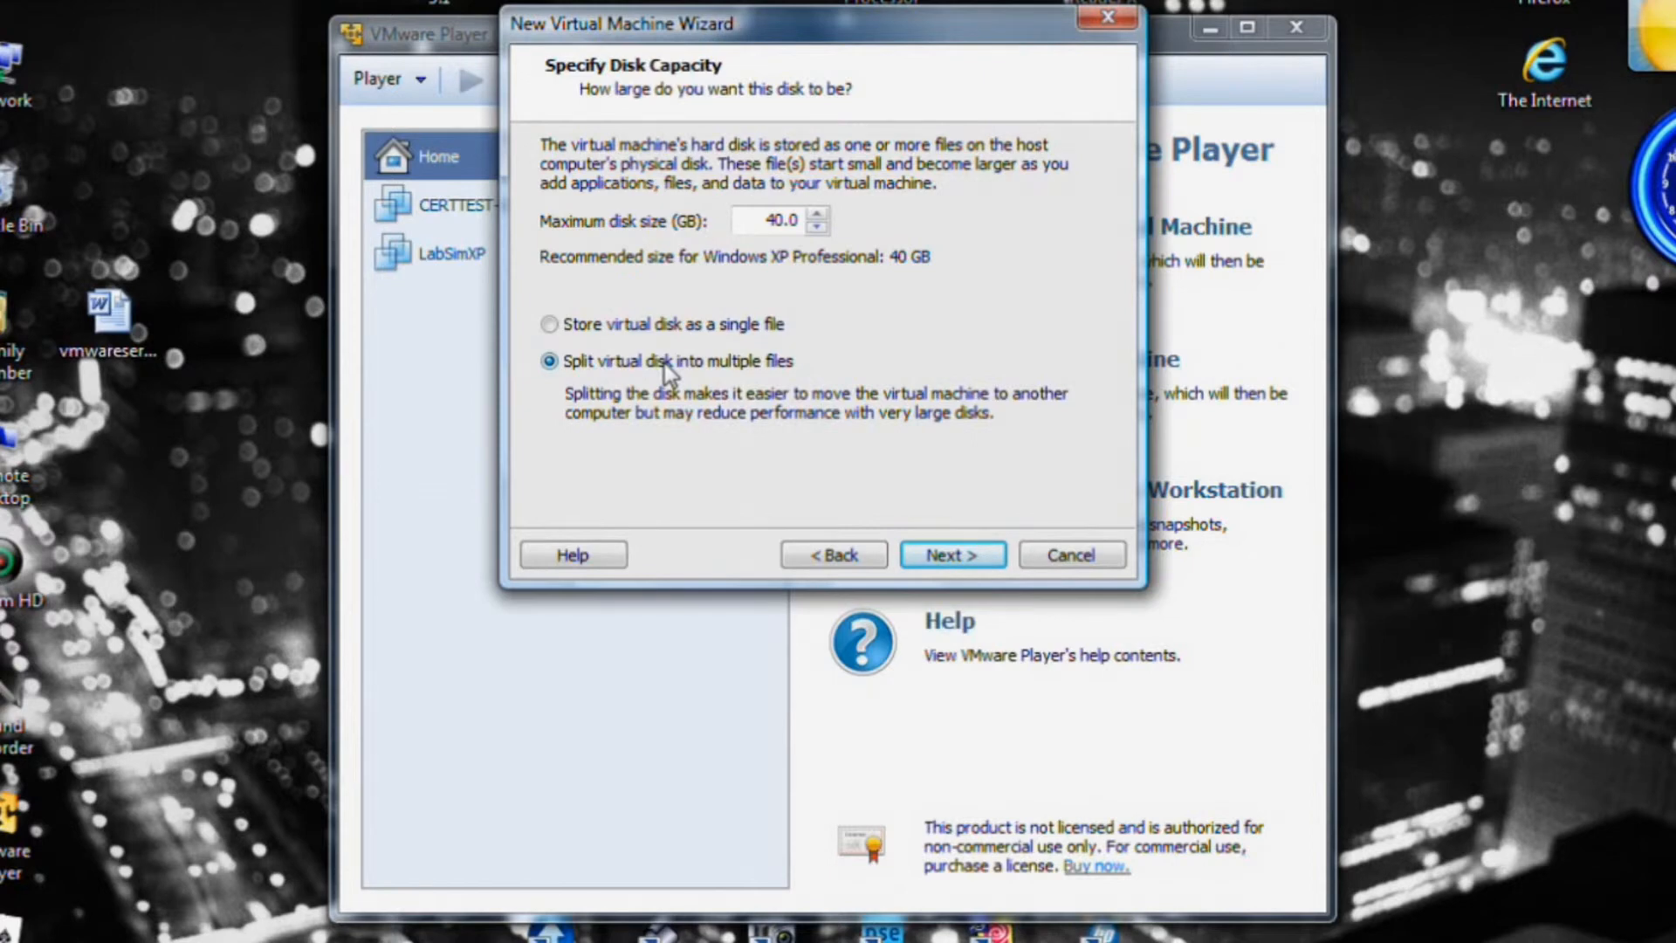
Keep the 40.0 GB disk size and store the virtual disk as a single file.
{"action": "left_click", "coordinate": [550, 324]}
{"action": "left_click", "coordinate": [563, 323]}
{"action": "left_click", "coordinate": [953, 555]}
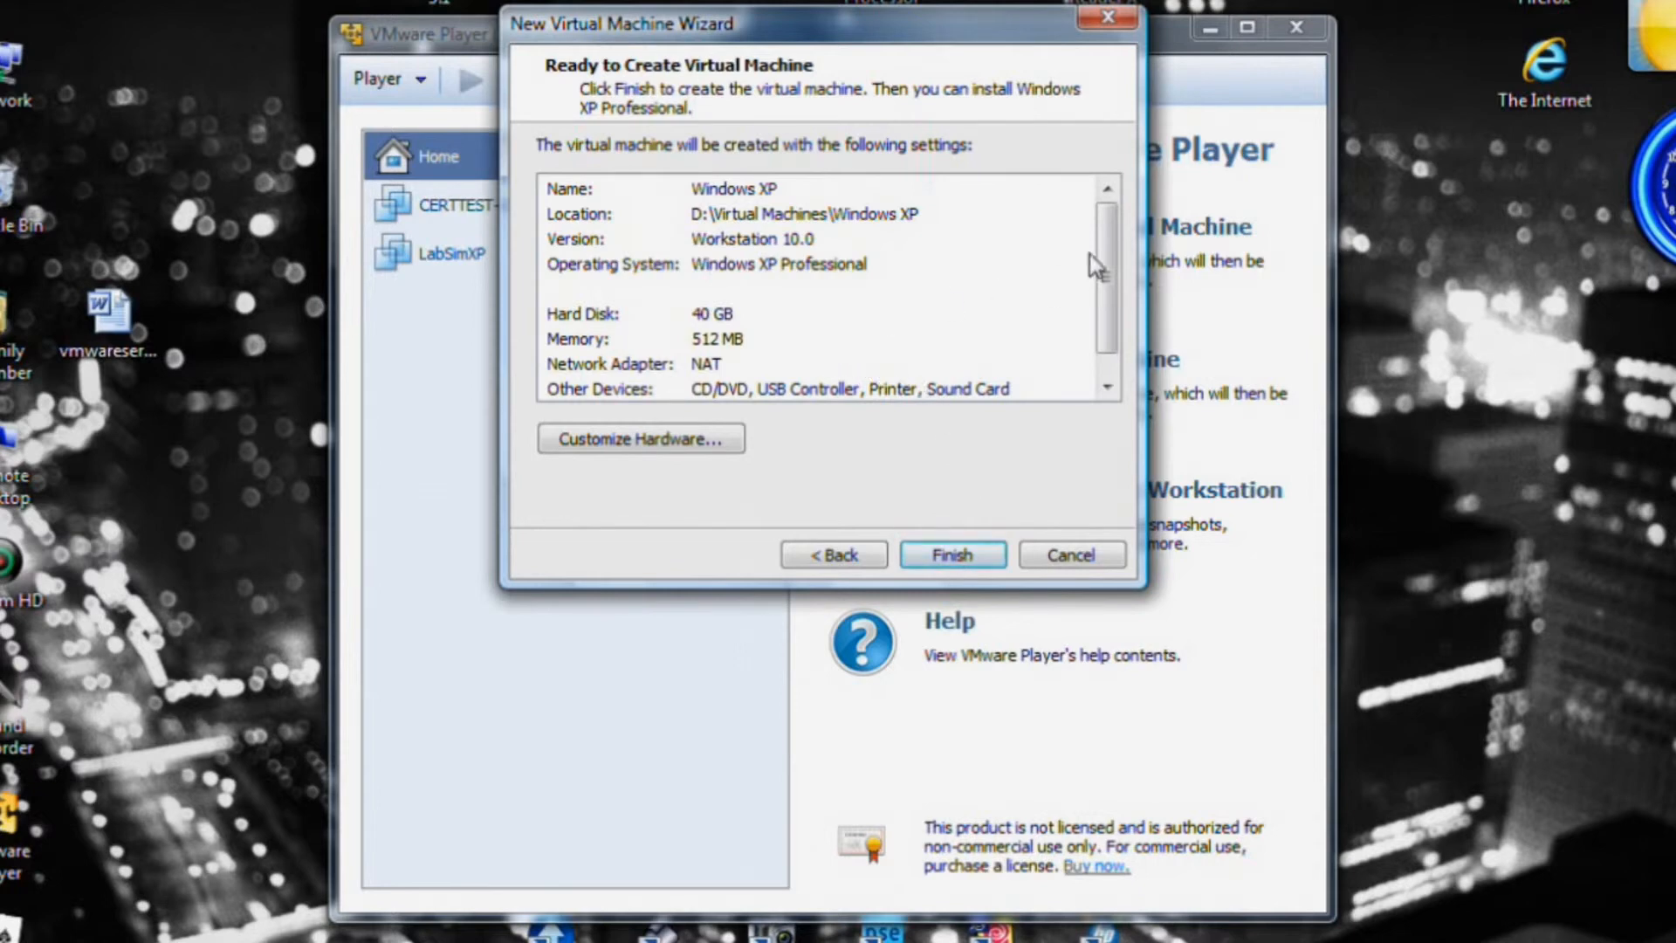
Scroll through the Ready to Create Virtual Machine summary, then open Customize Hardware.
{"action": "mouse_move", "coordinate": [1103, 236]}
{"action": "left_mouse_down"}
{"action": "mouse_move", "coordinate": [1112, 271]}
{"action": "mouse_move", "coordinate": [1132, 222]}
{"action": "left_mouse_up"}
{"action": "left_click_drag", "start_coordinate": [1103, 276], "coordinate": [1109, 304]}
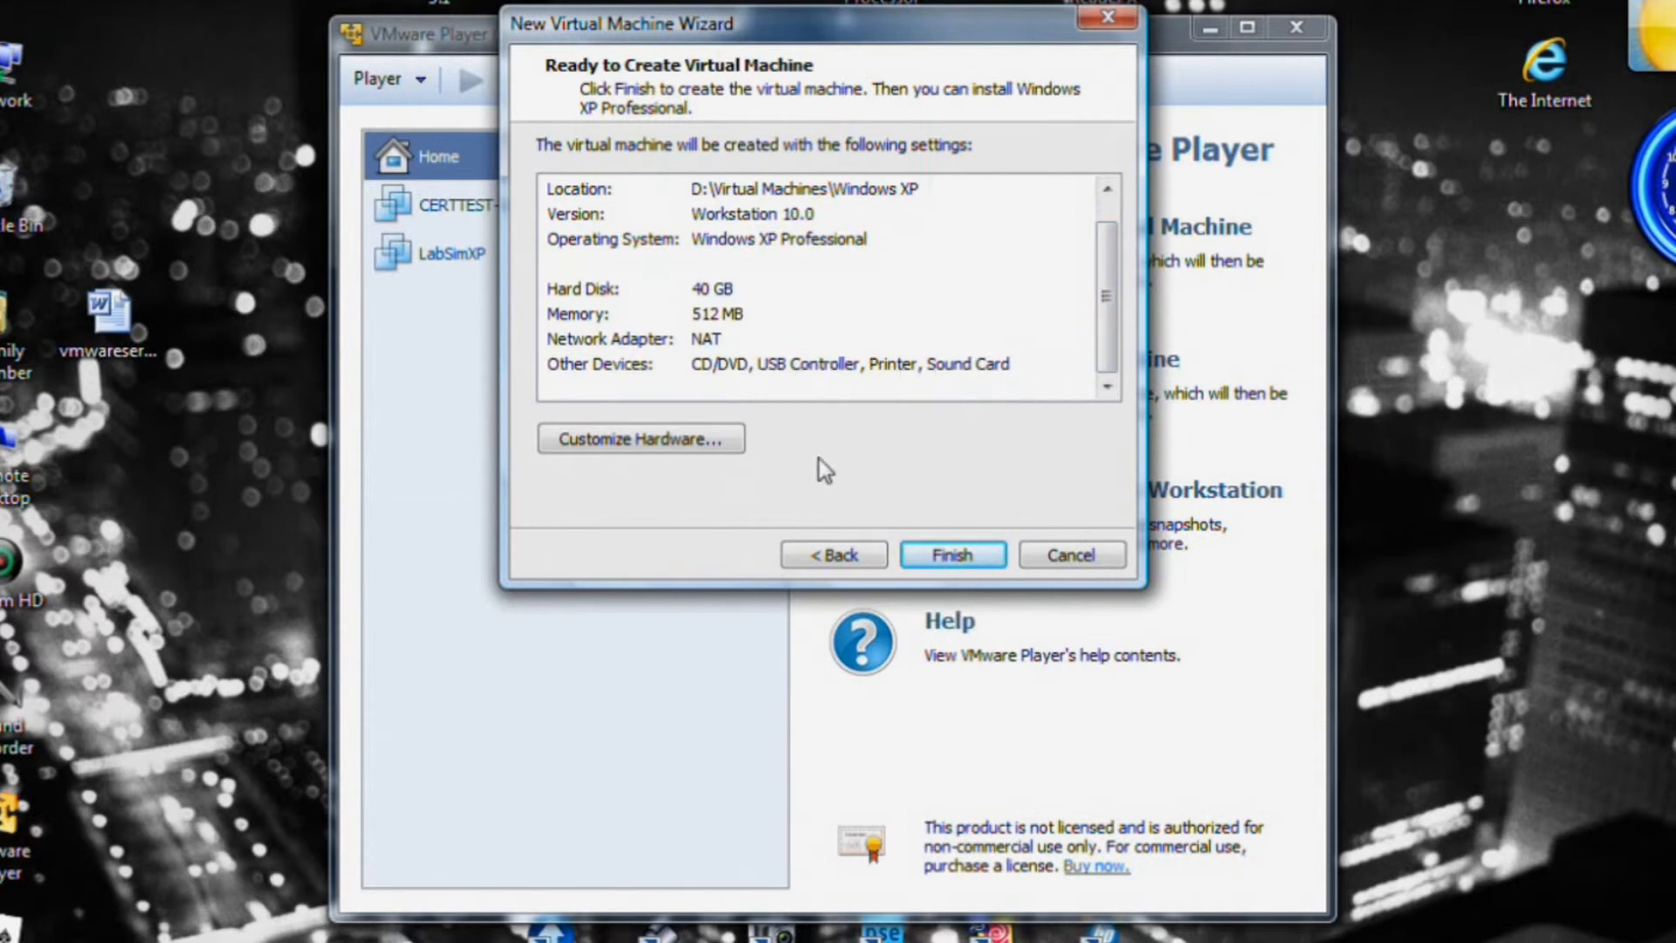
{"action": "left_click", "coordinate": [647, 440]}
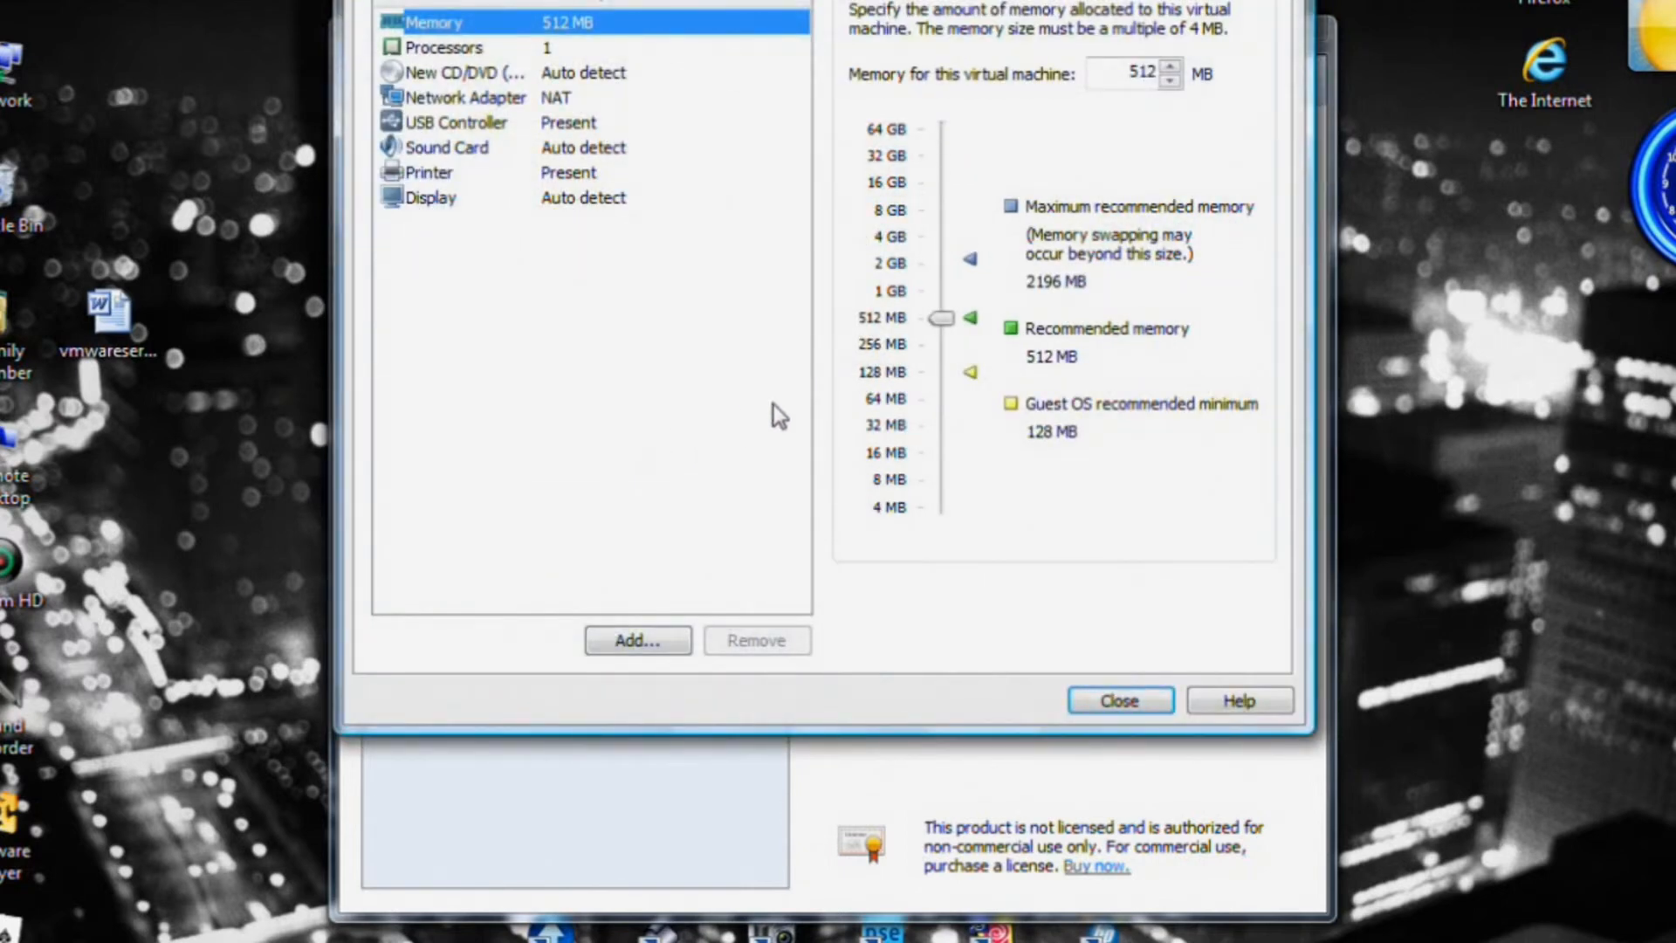
Raise the machine's memory to 1 GB and keep the processor cores at 1.
{"action": "left_click_drag", "start_coordinate": [942, 315], "coordinate": [946, 286]}
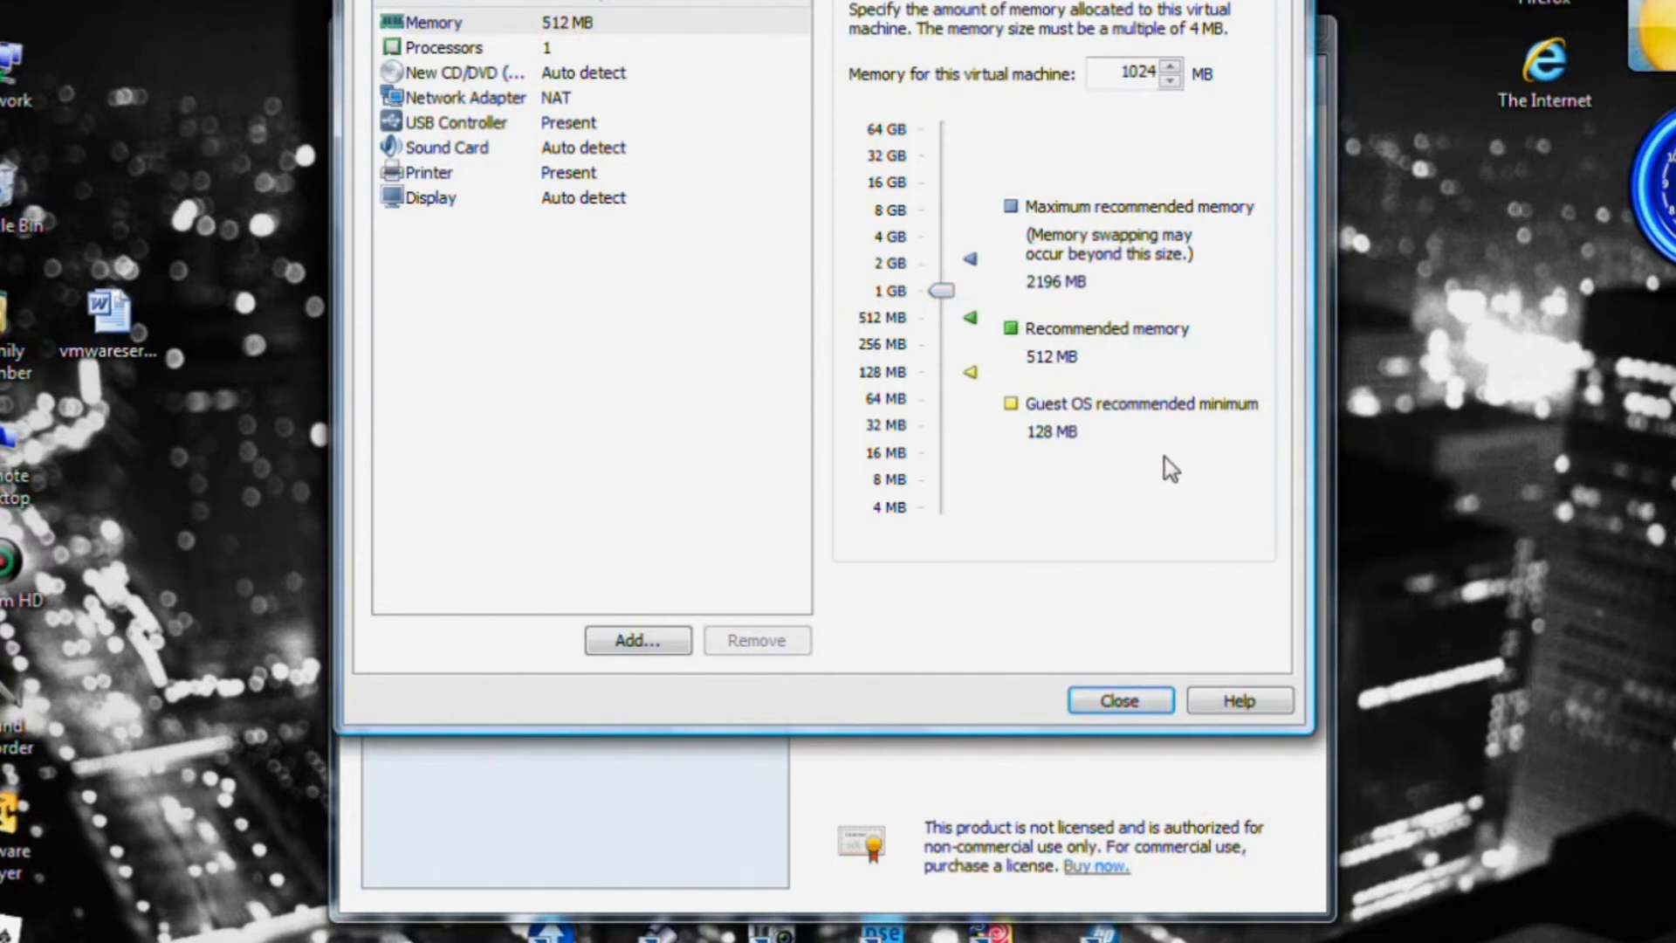
{"action": "left_click", "coordinate": [452, 51]}
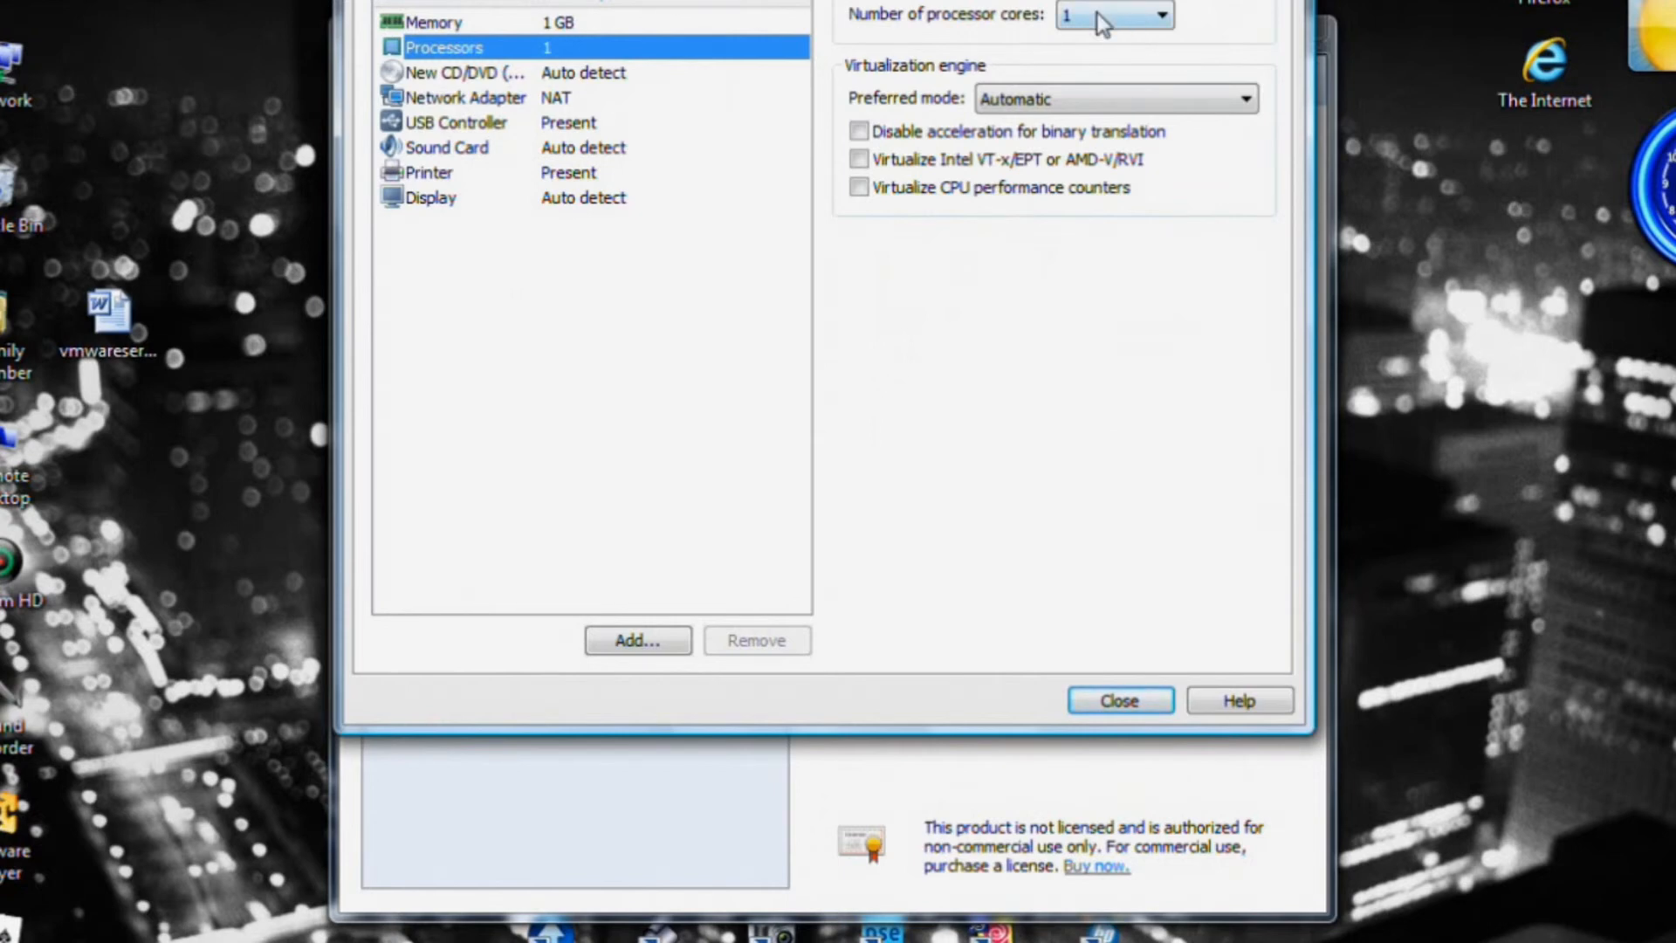
{"action": "left_click", "coordinate": [1165, 16]}
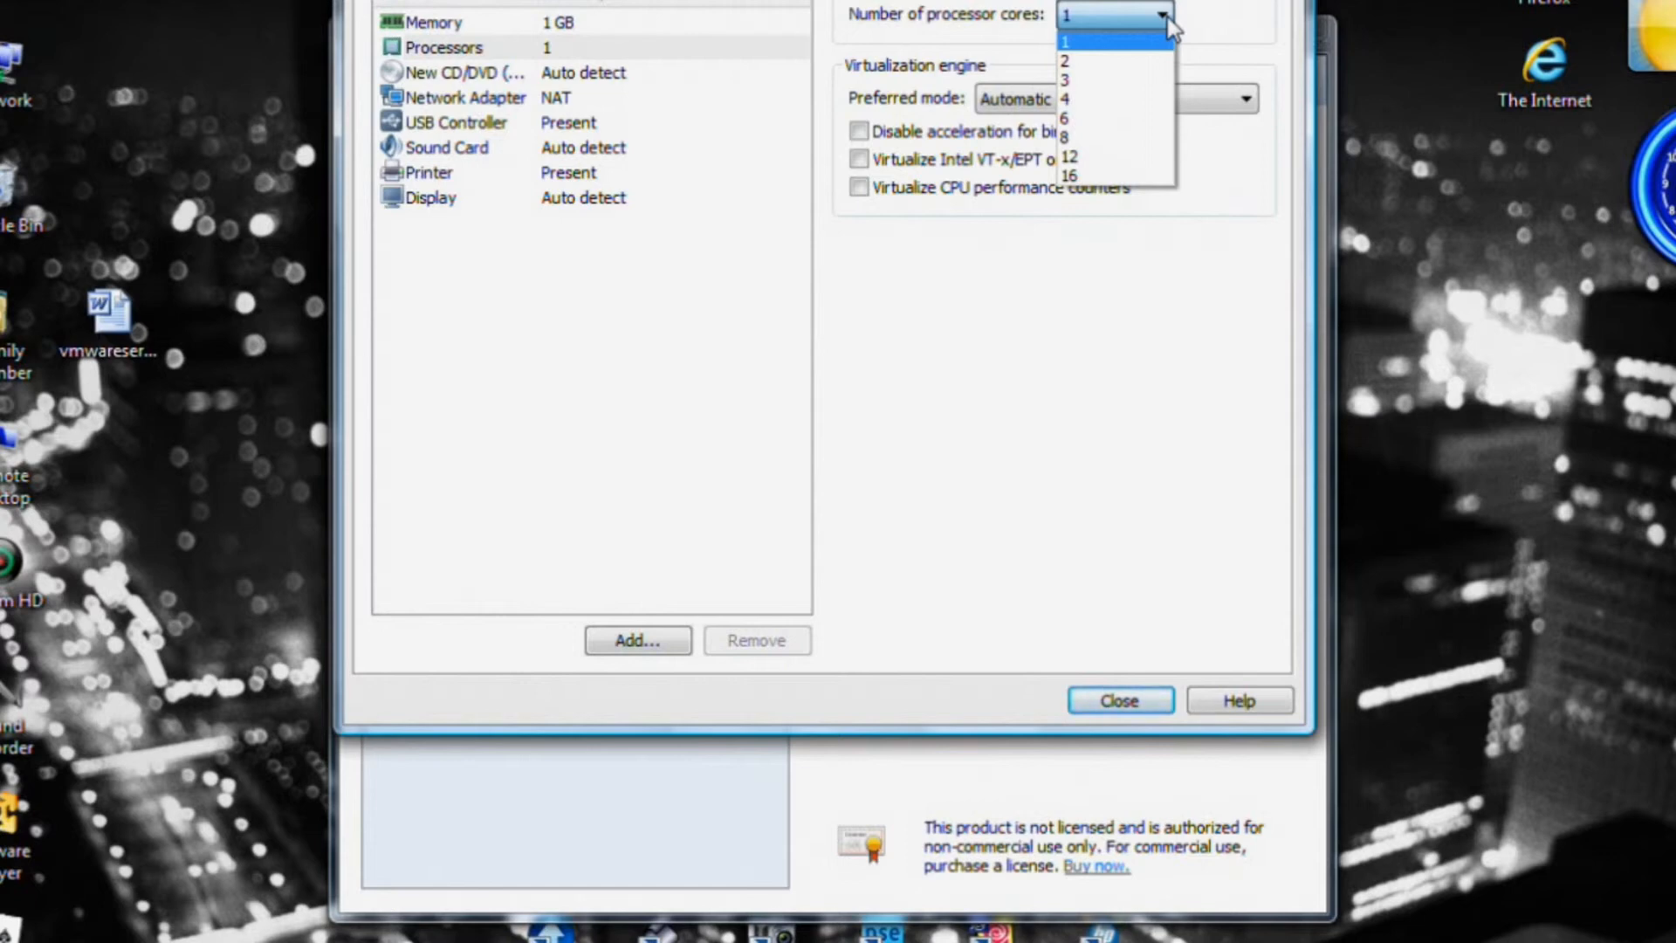
{"action": "left_click", "coordinate": [1164, 14]}
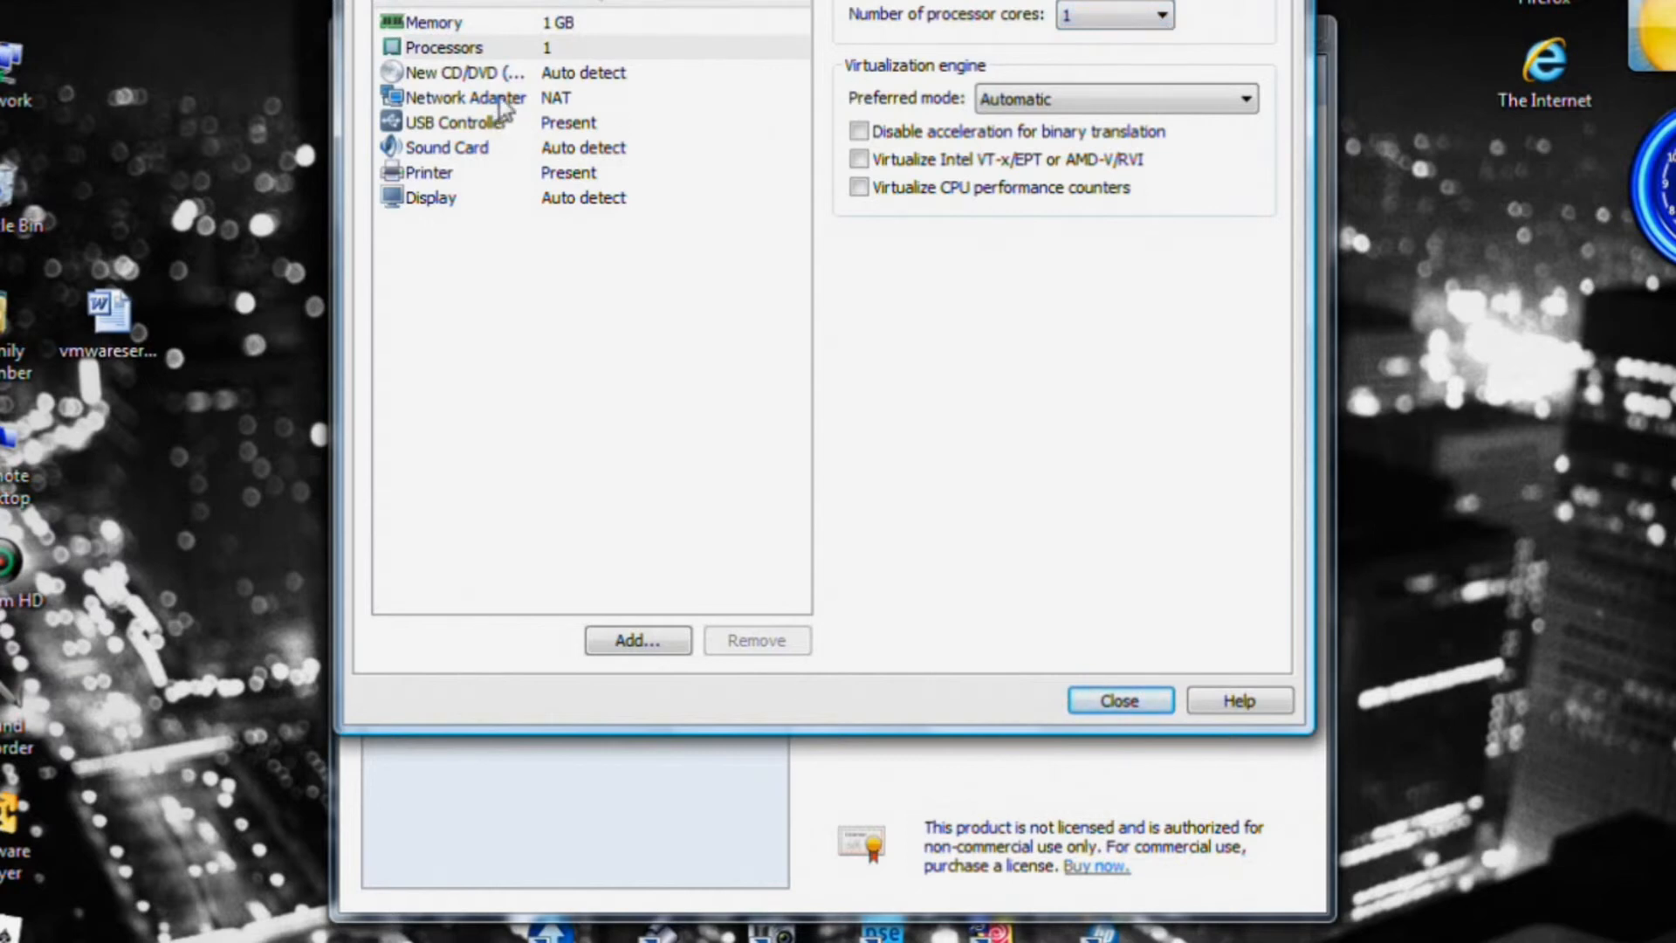
{"action": "left_click", "coordinate": [482, 79]}
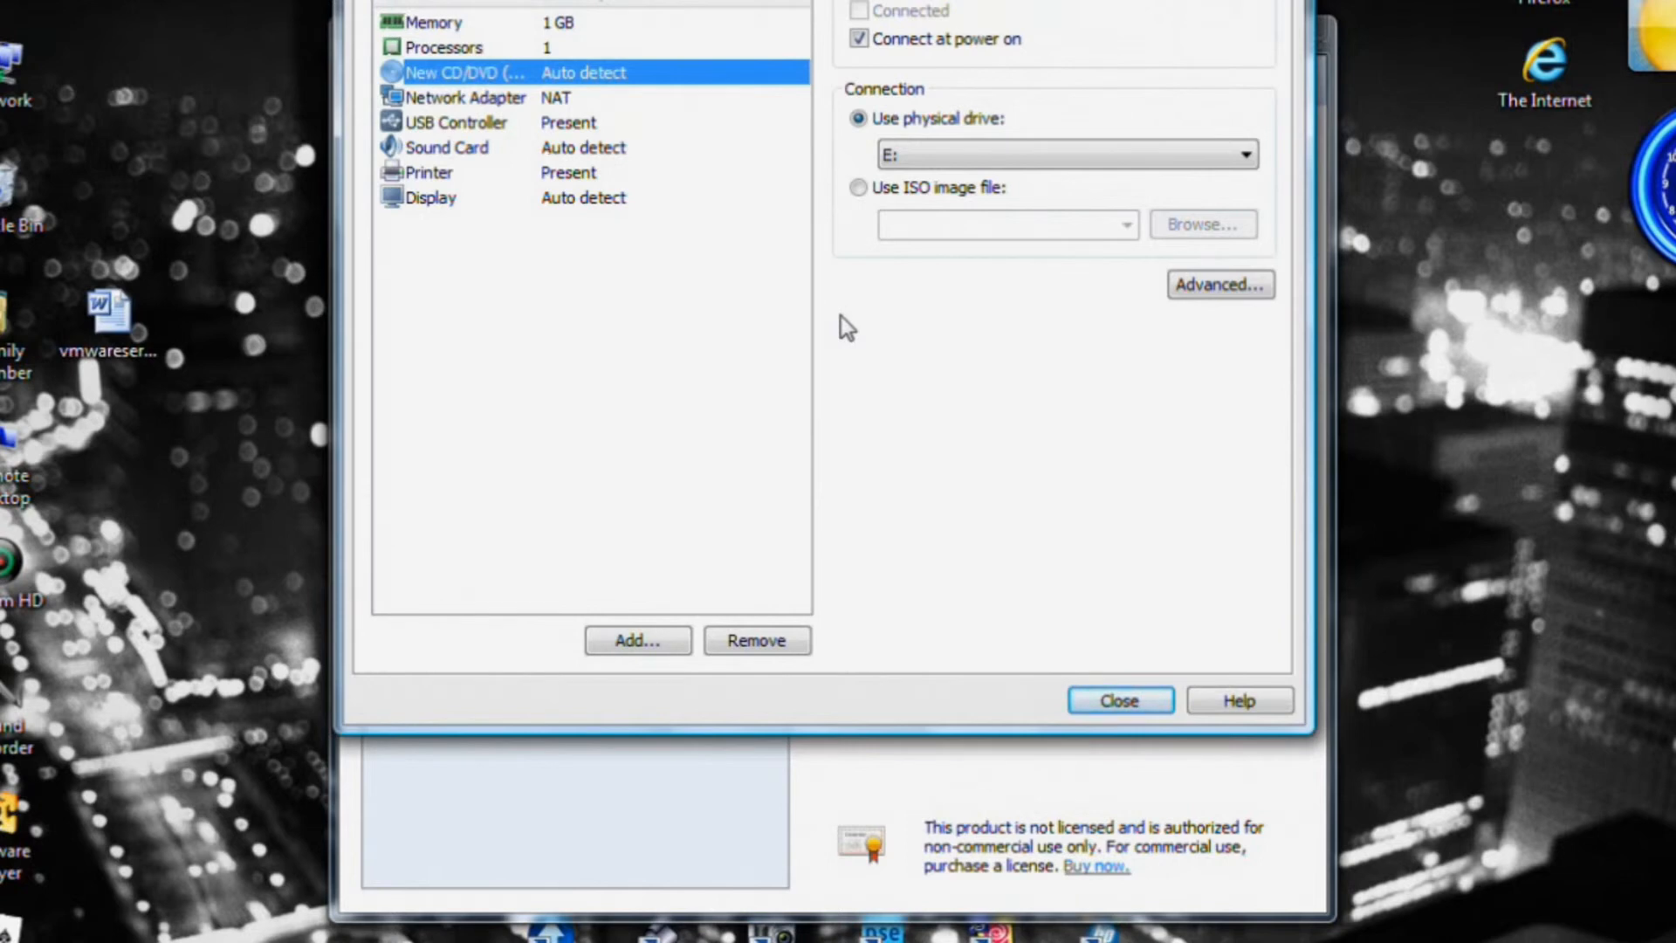
Browse D: for an ISO image but cancel, leaving the CD/DVD on physical drive E:.
{"action": "left_click", "coordinate": [861, 188]}
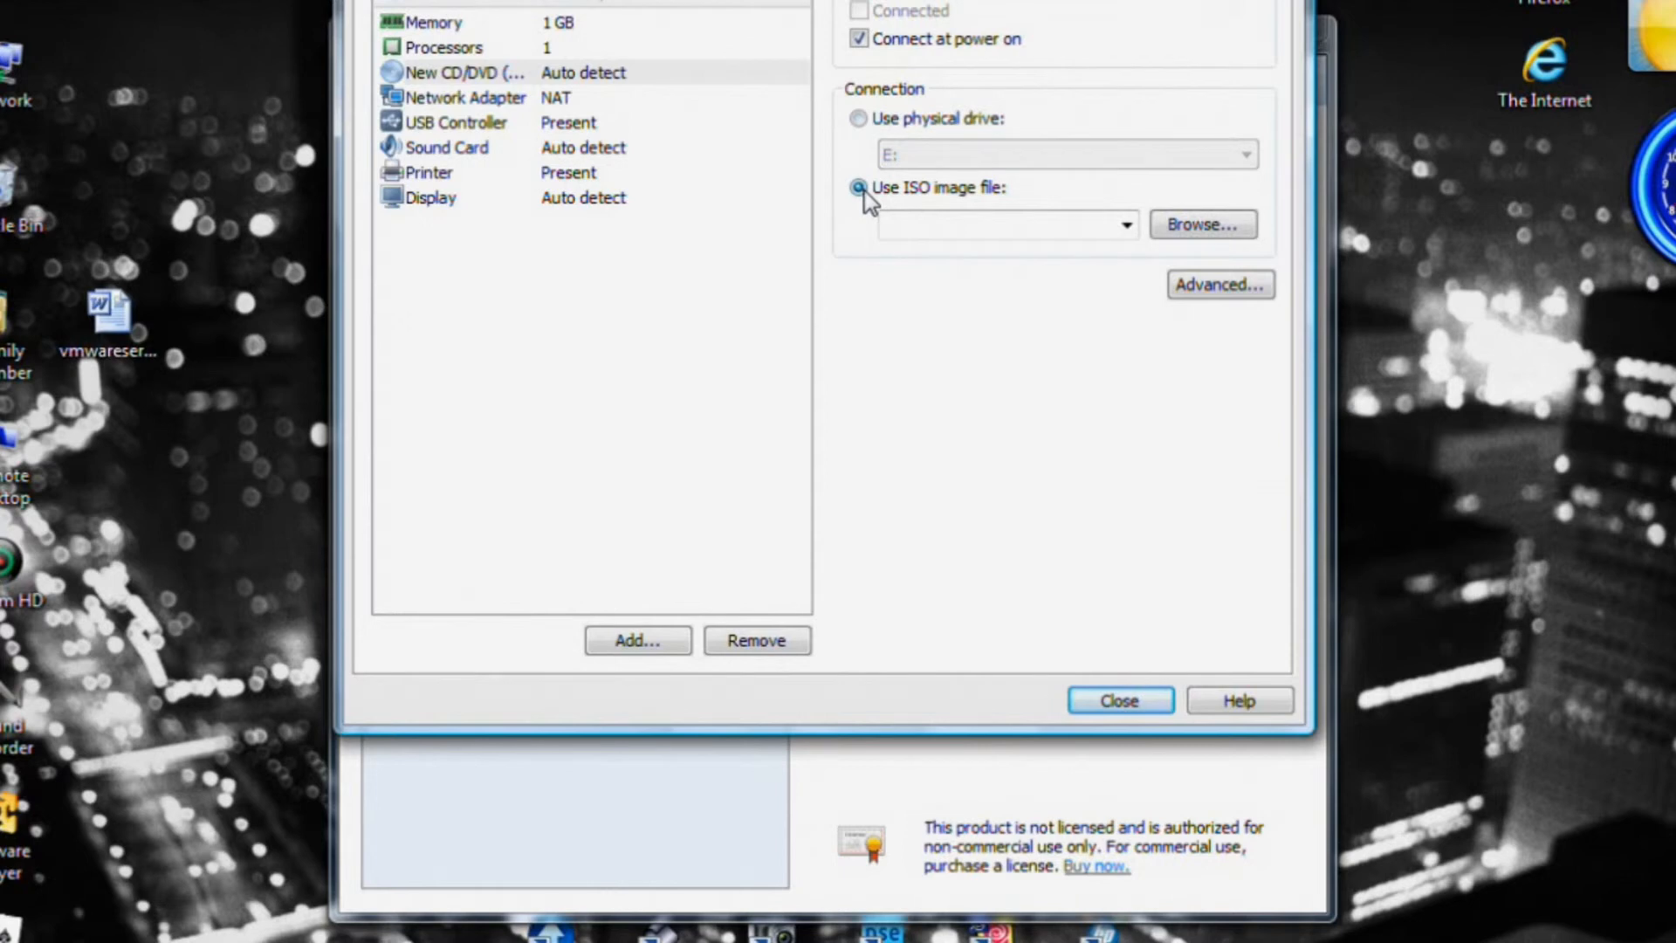
{"action": "left_click", "coordinate": [1225, 228]}
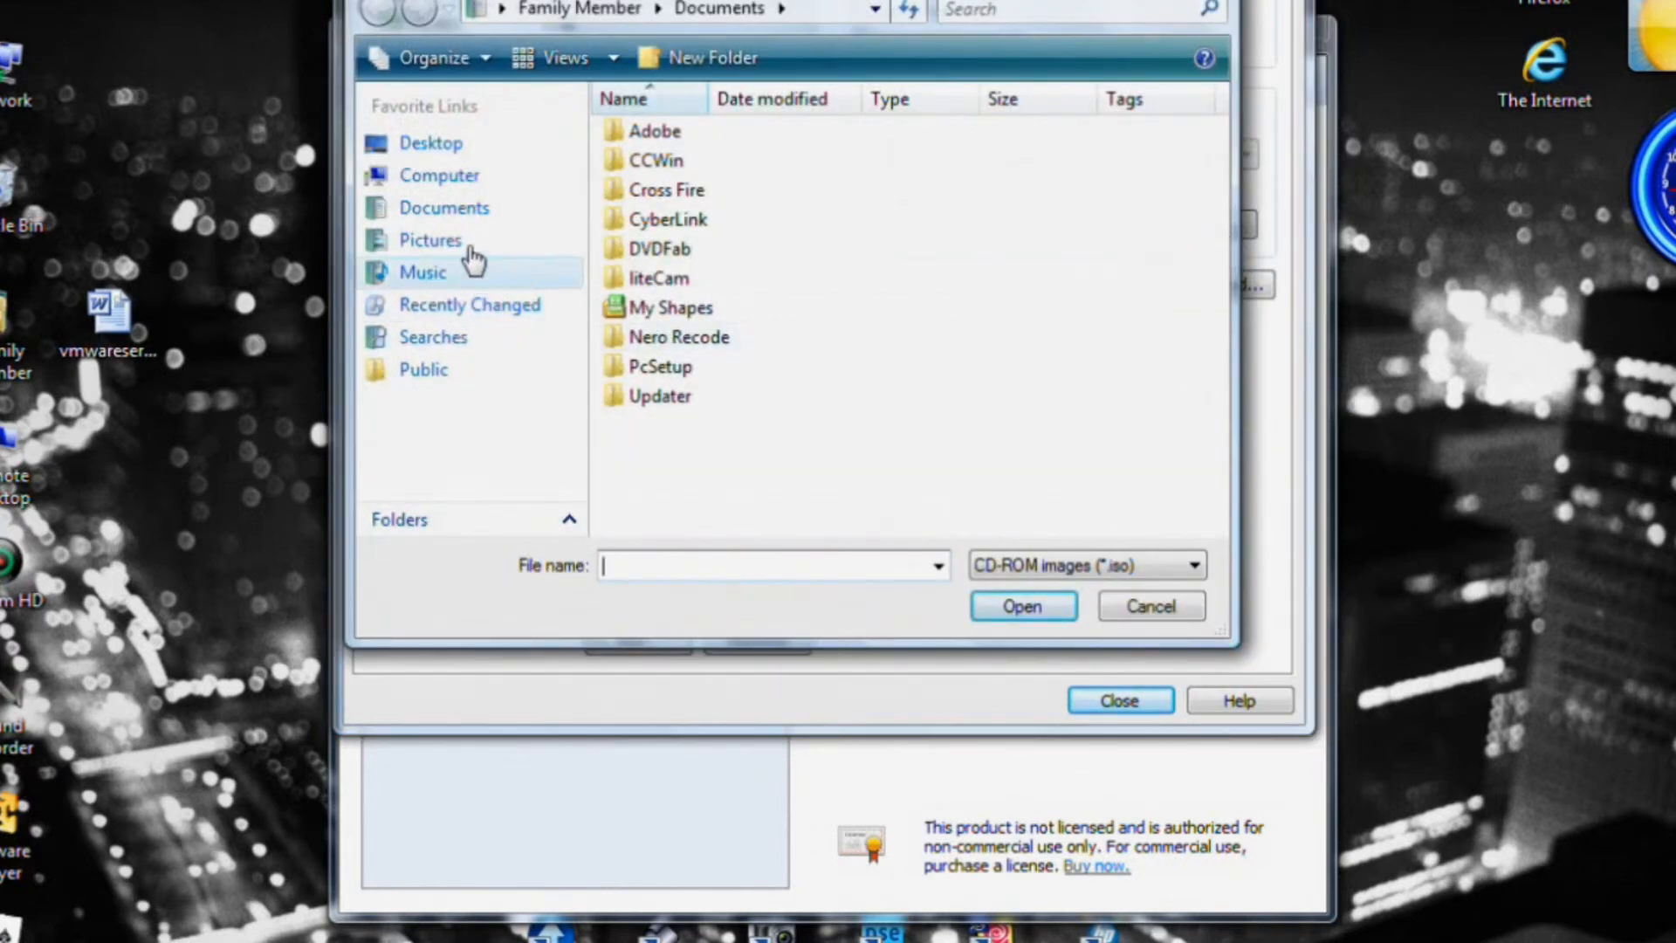
{"action": "left_click", "coordinate": [426, 179]}
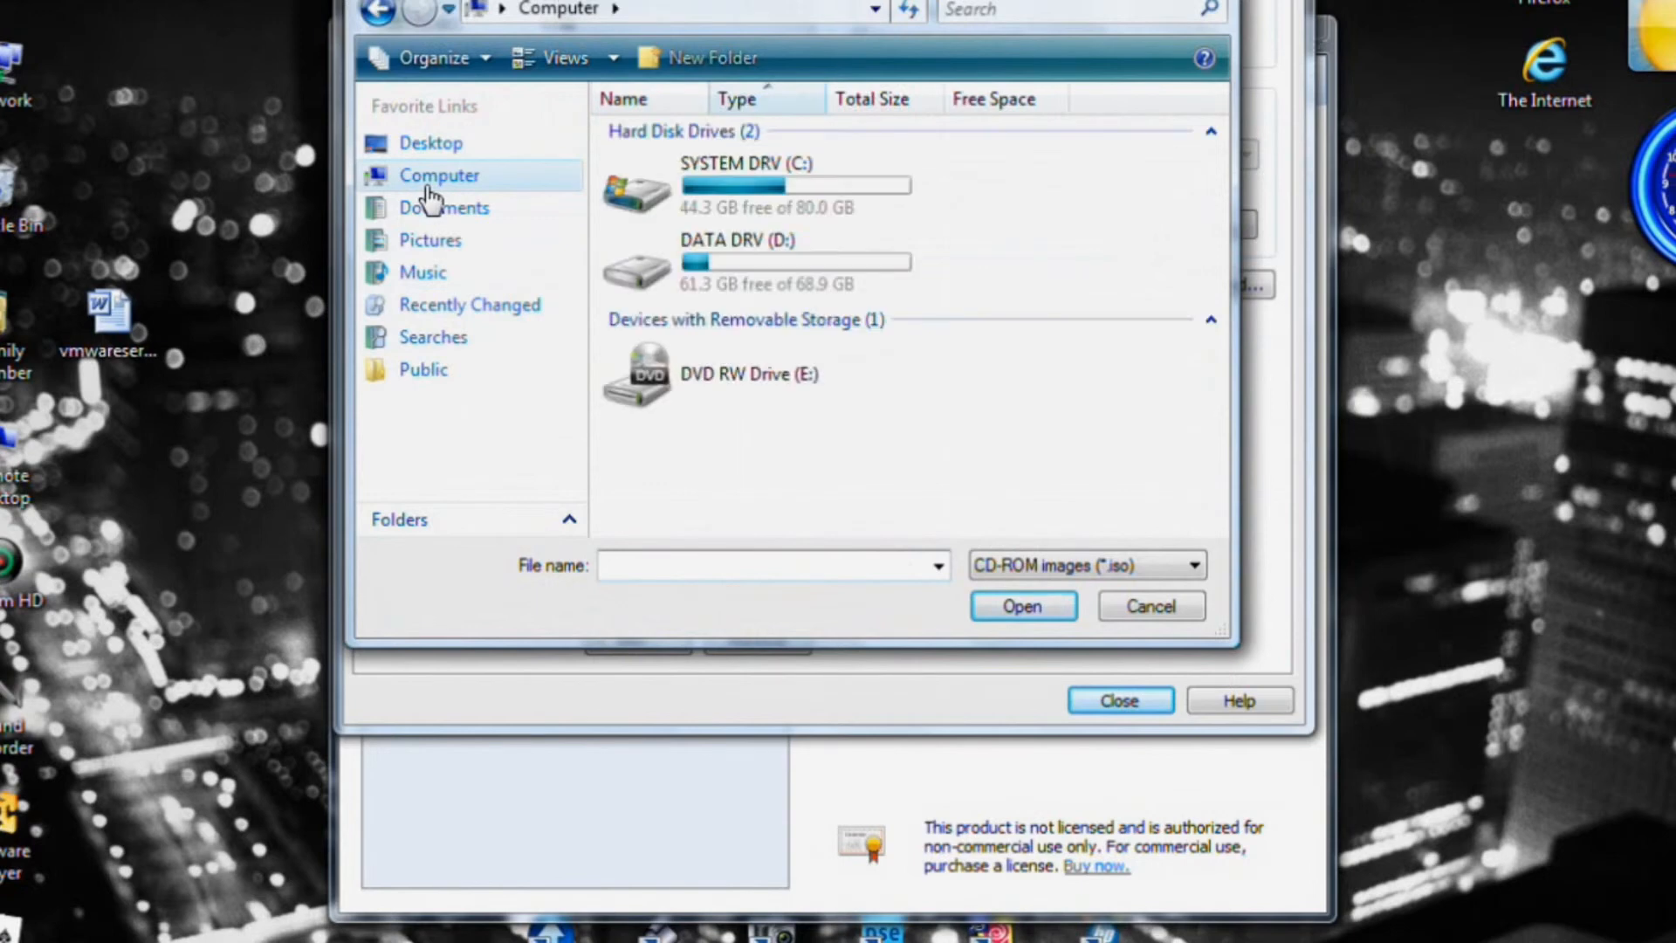
{"action": "double_click", "coordinate": [765, 264]}
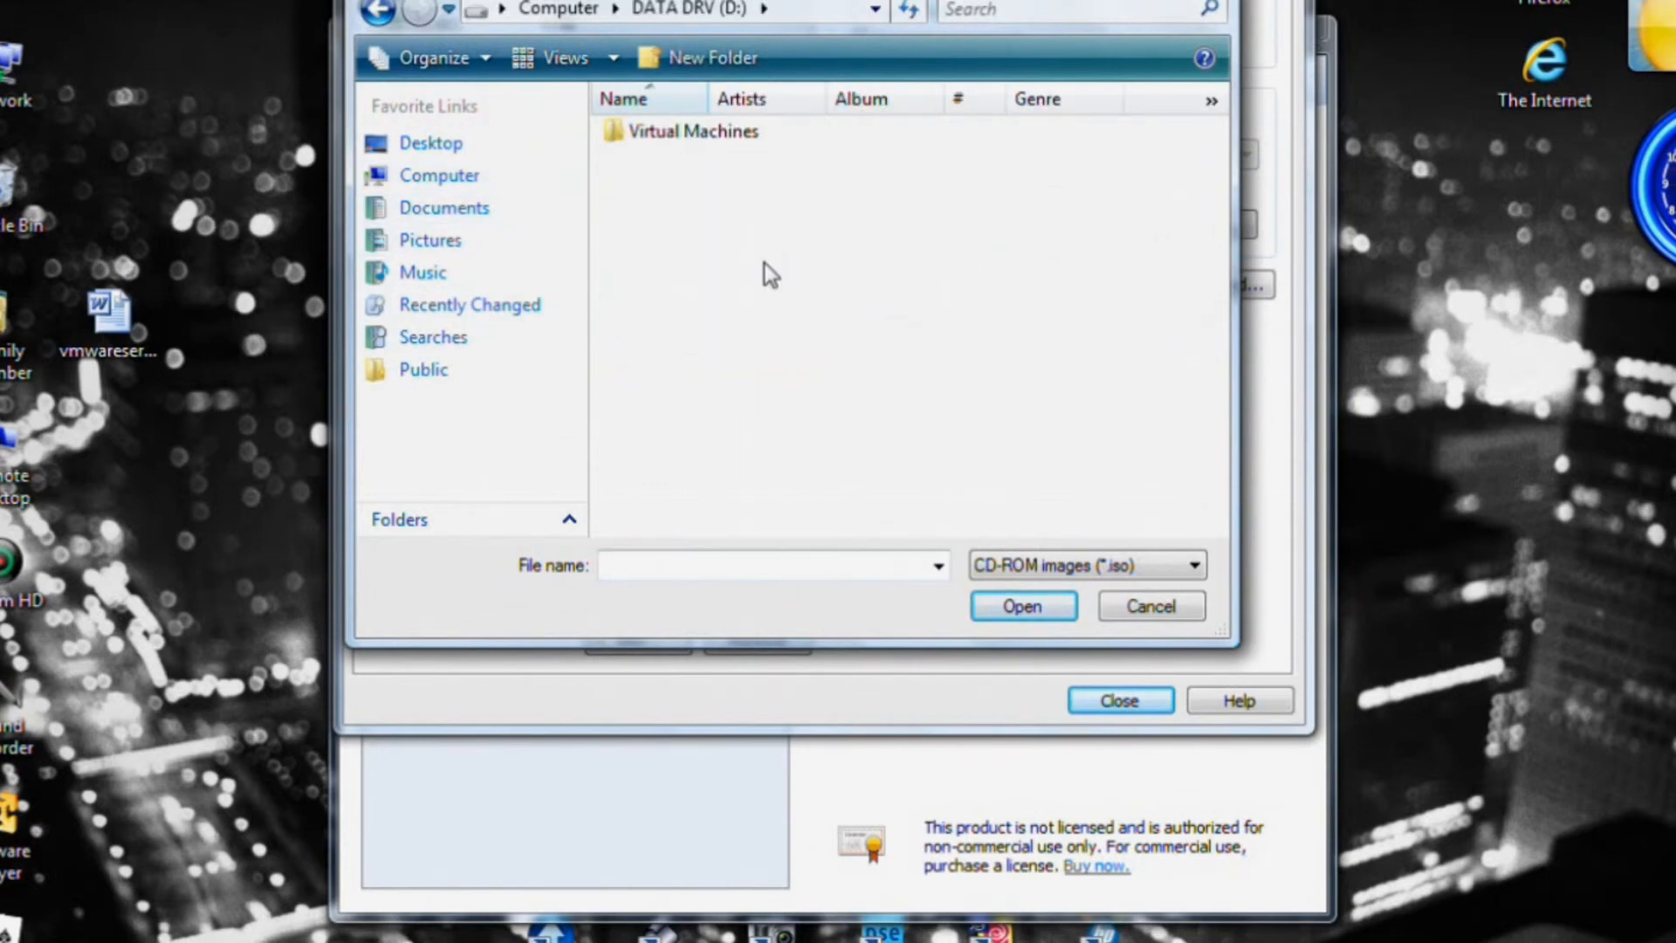
{"action": "left_click", "coordinate": [1159, 615]}
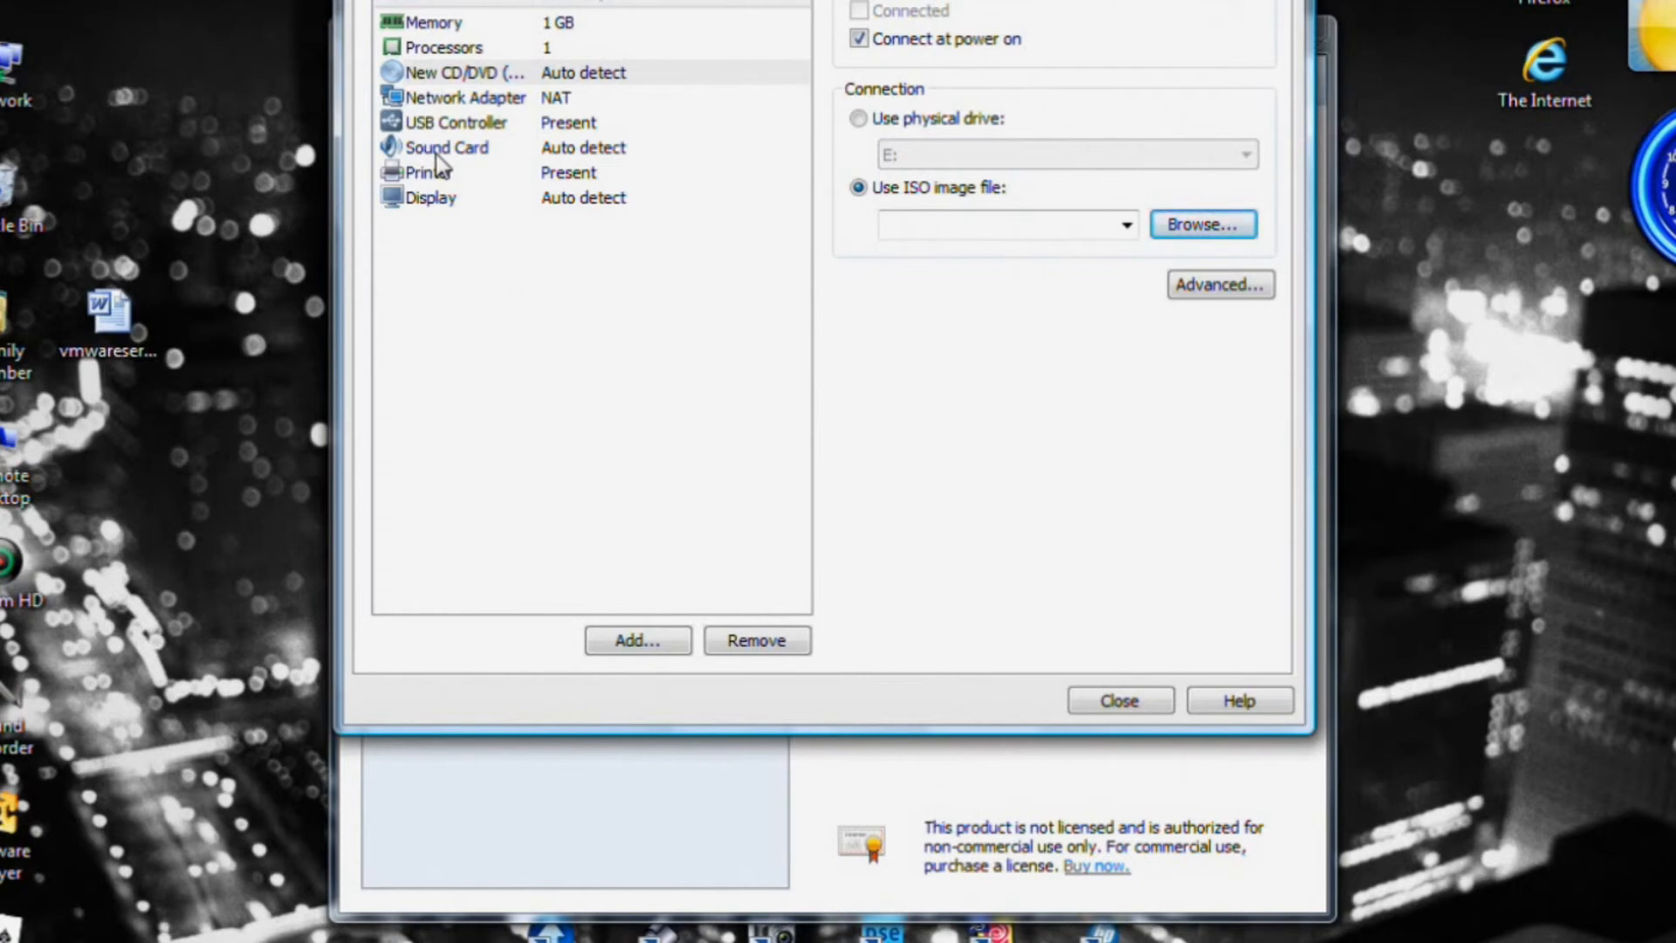
{"action": "left_click", "coordinate": [467, 98]}
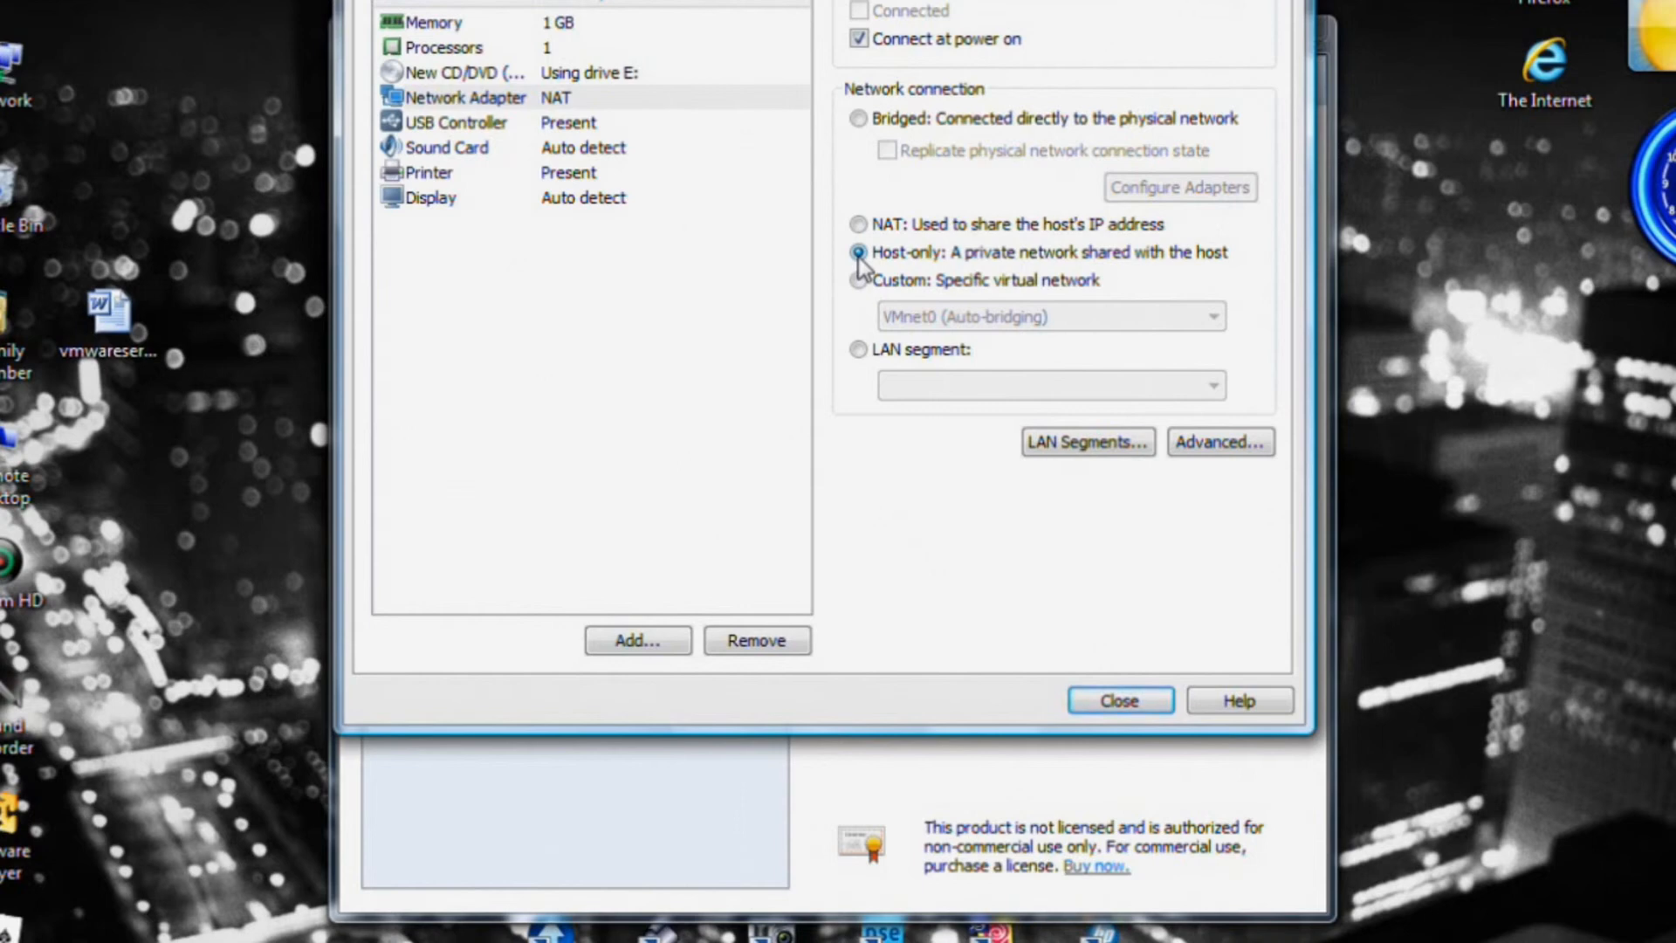
Set the network adapter to Bridged, connected directly to the physical network.
{"action": "left_click", "coordinate": [856, 120]}
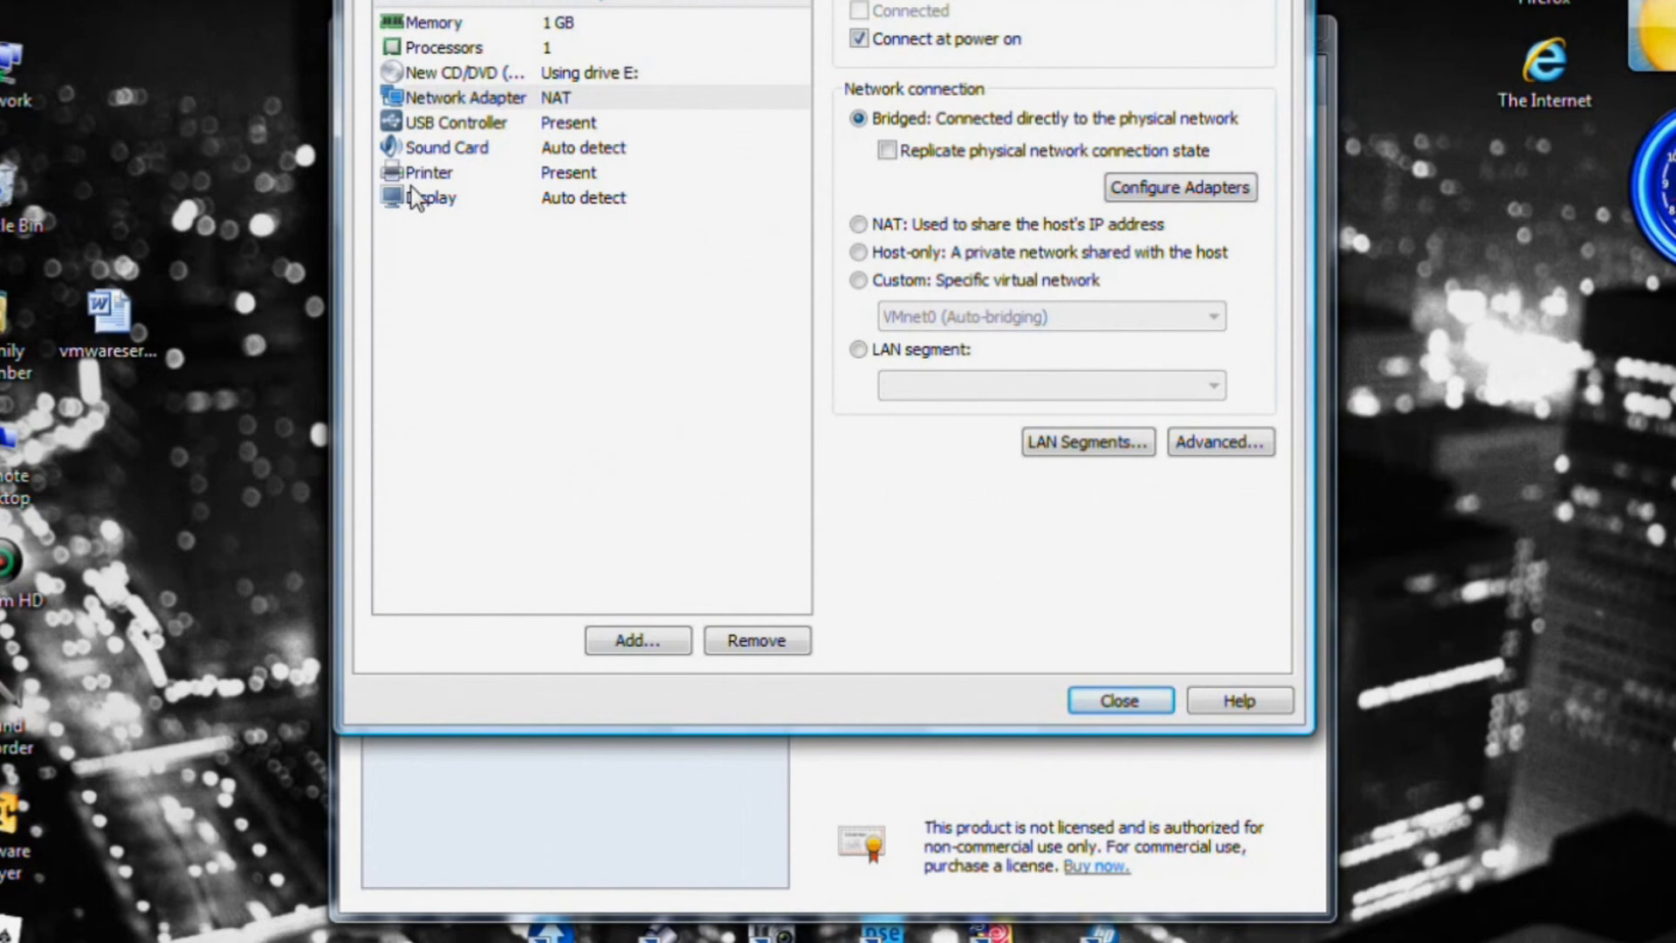
{"action": "left_click", "coordinate": [460, 127]}
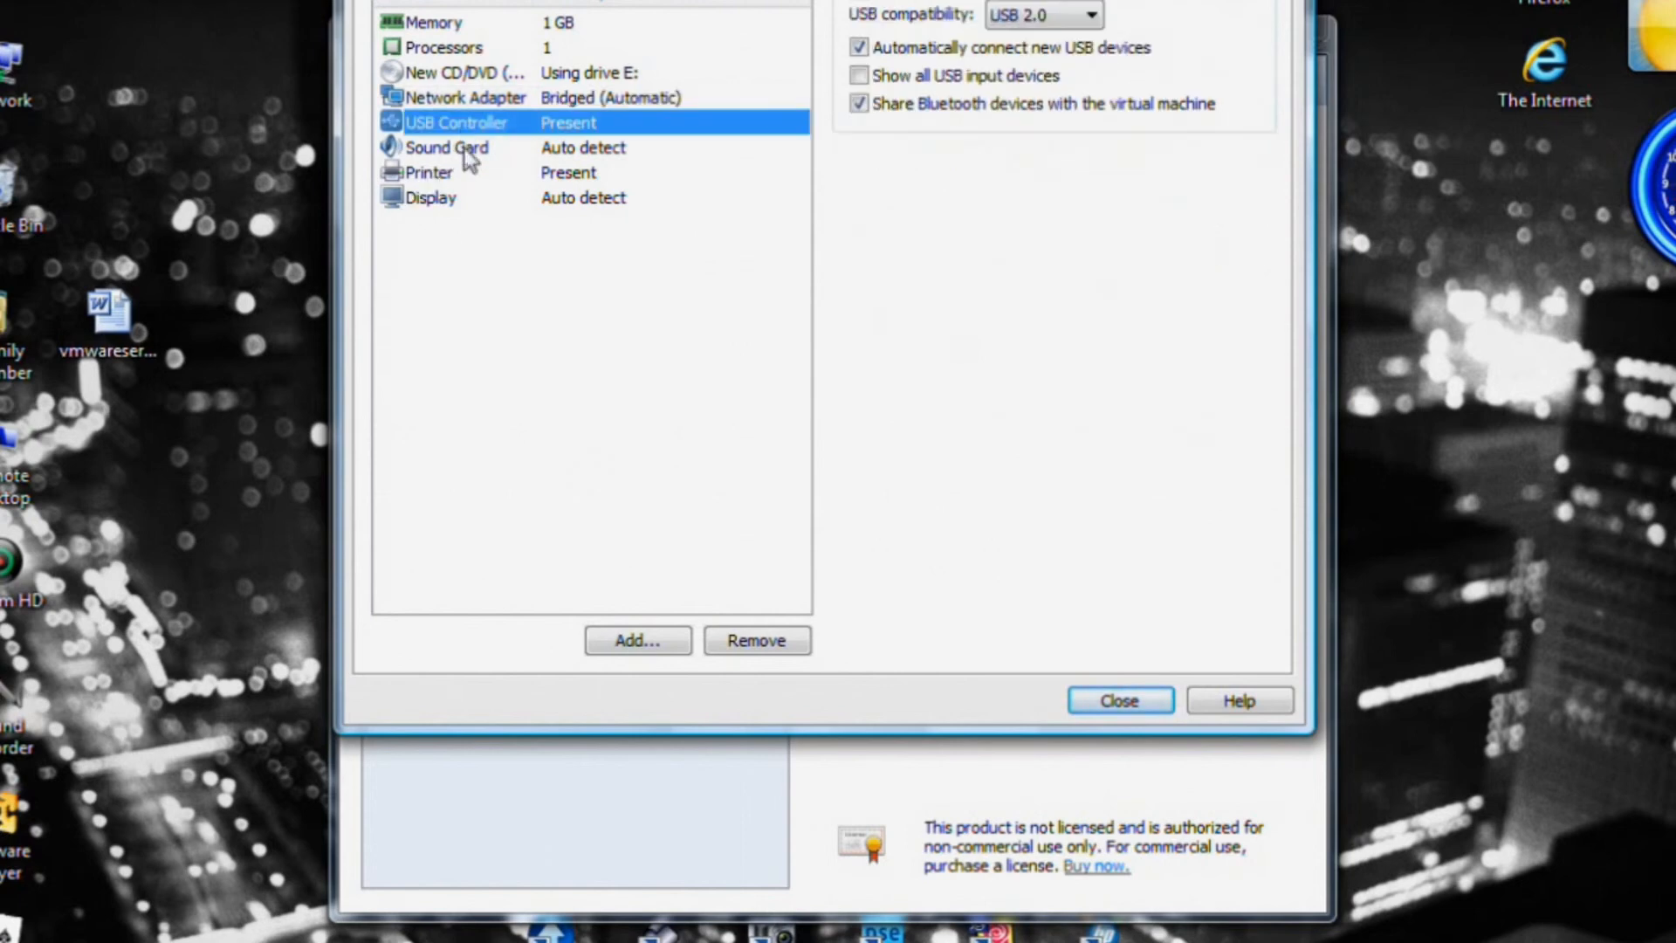
Check Sound Card, Printer and Display, finish the wizard, then select Windows XP in the library.
{"action": "left_click", "coordinate": [463, 151]}
{"action": "left_click", "coordinate": [456, 174]}
{"action": "left_click", "coordinate": [450, 199]}
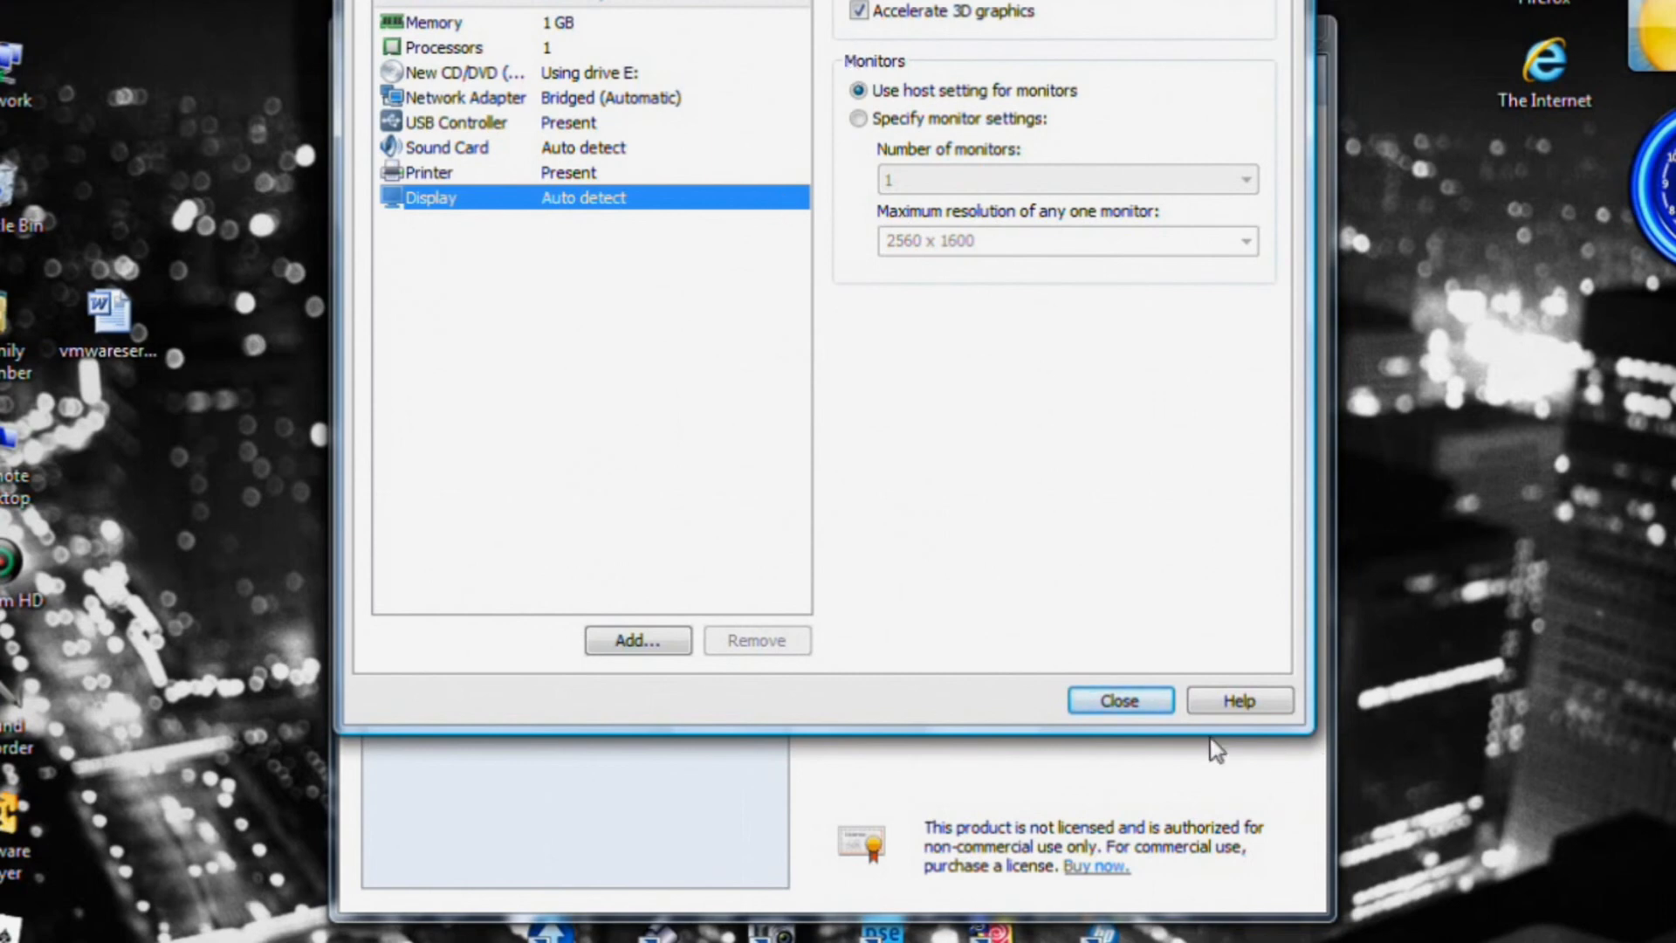
{"action": "left_click", "coordinate": [1127, 707]}
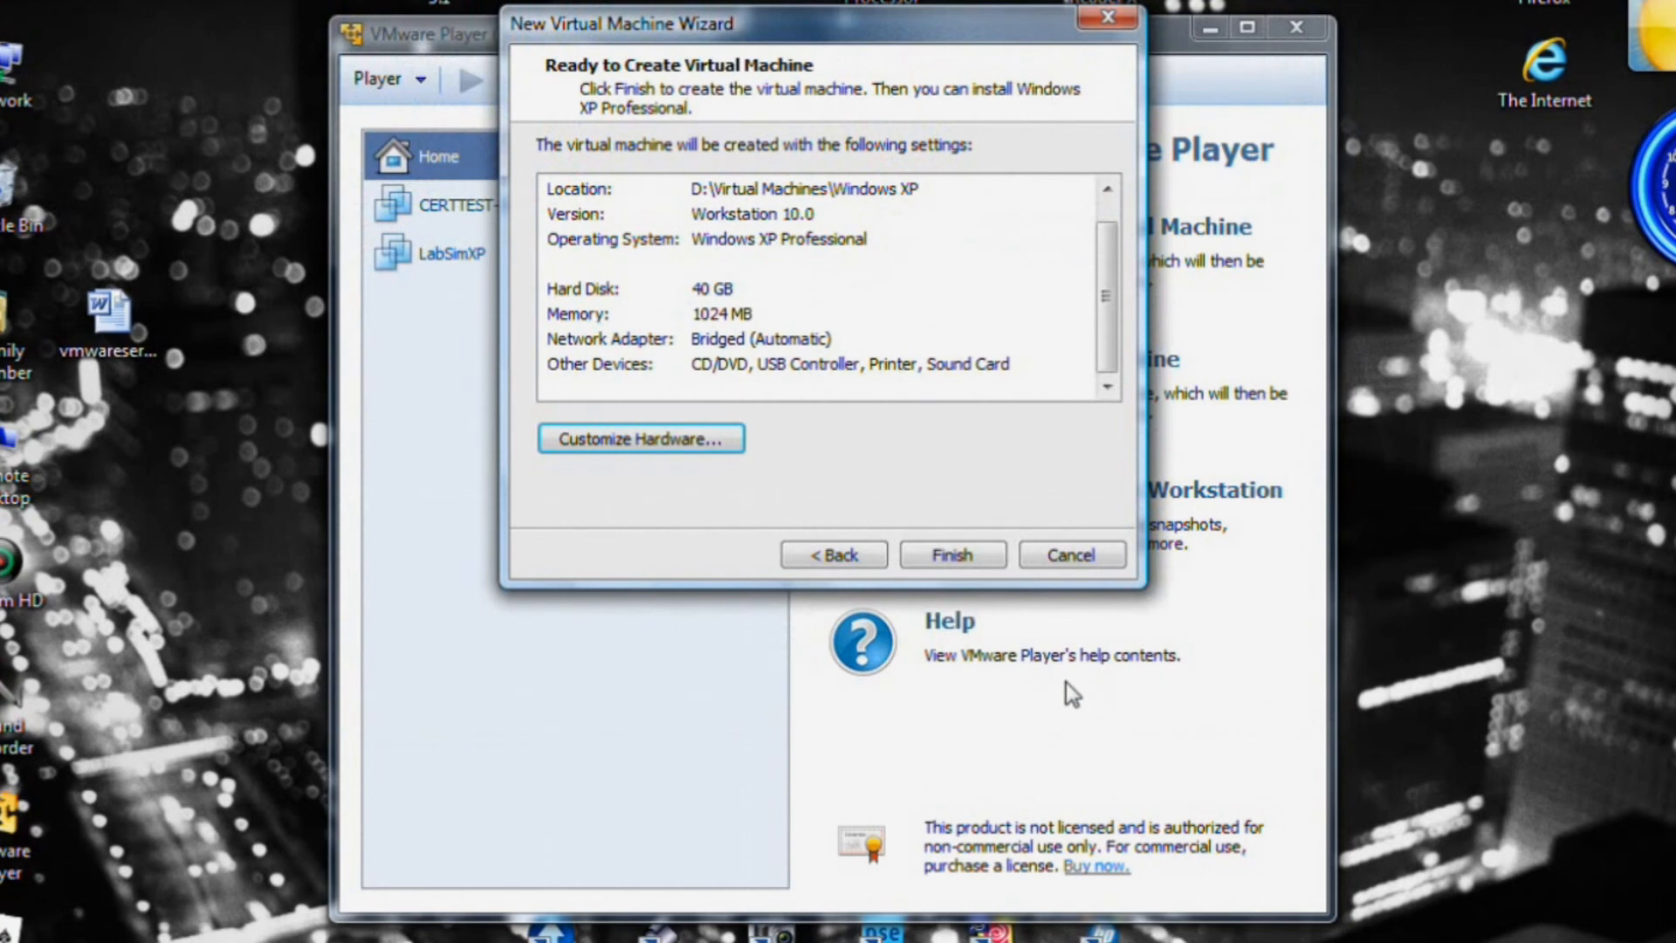
{"action": "left_click", "coordinate": [951, 555]}
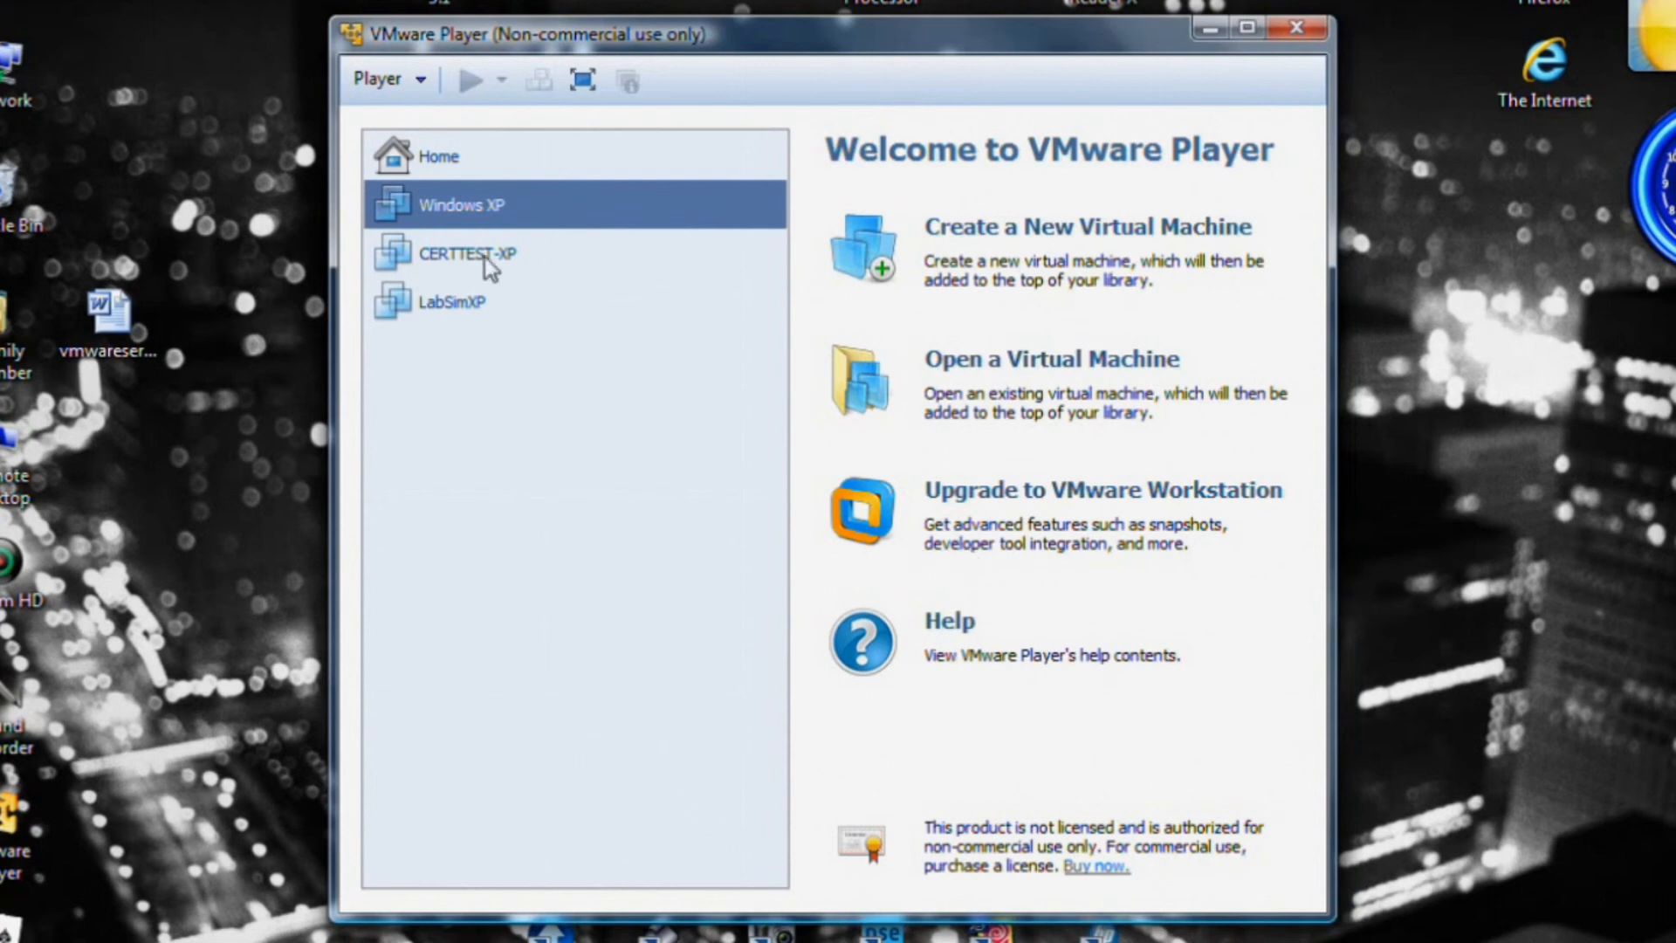
{"action": "left_click", "coordinate": [447, 214]}
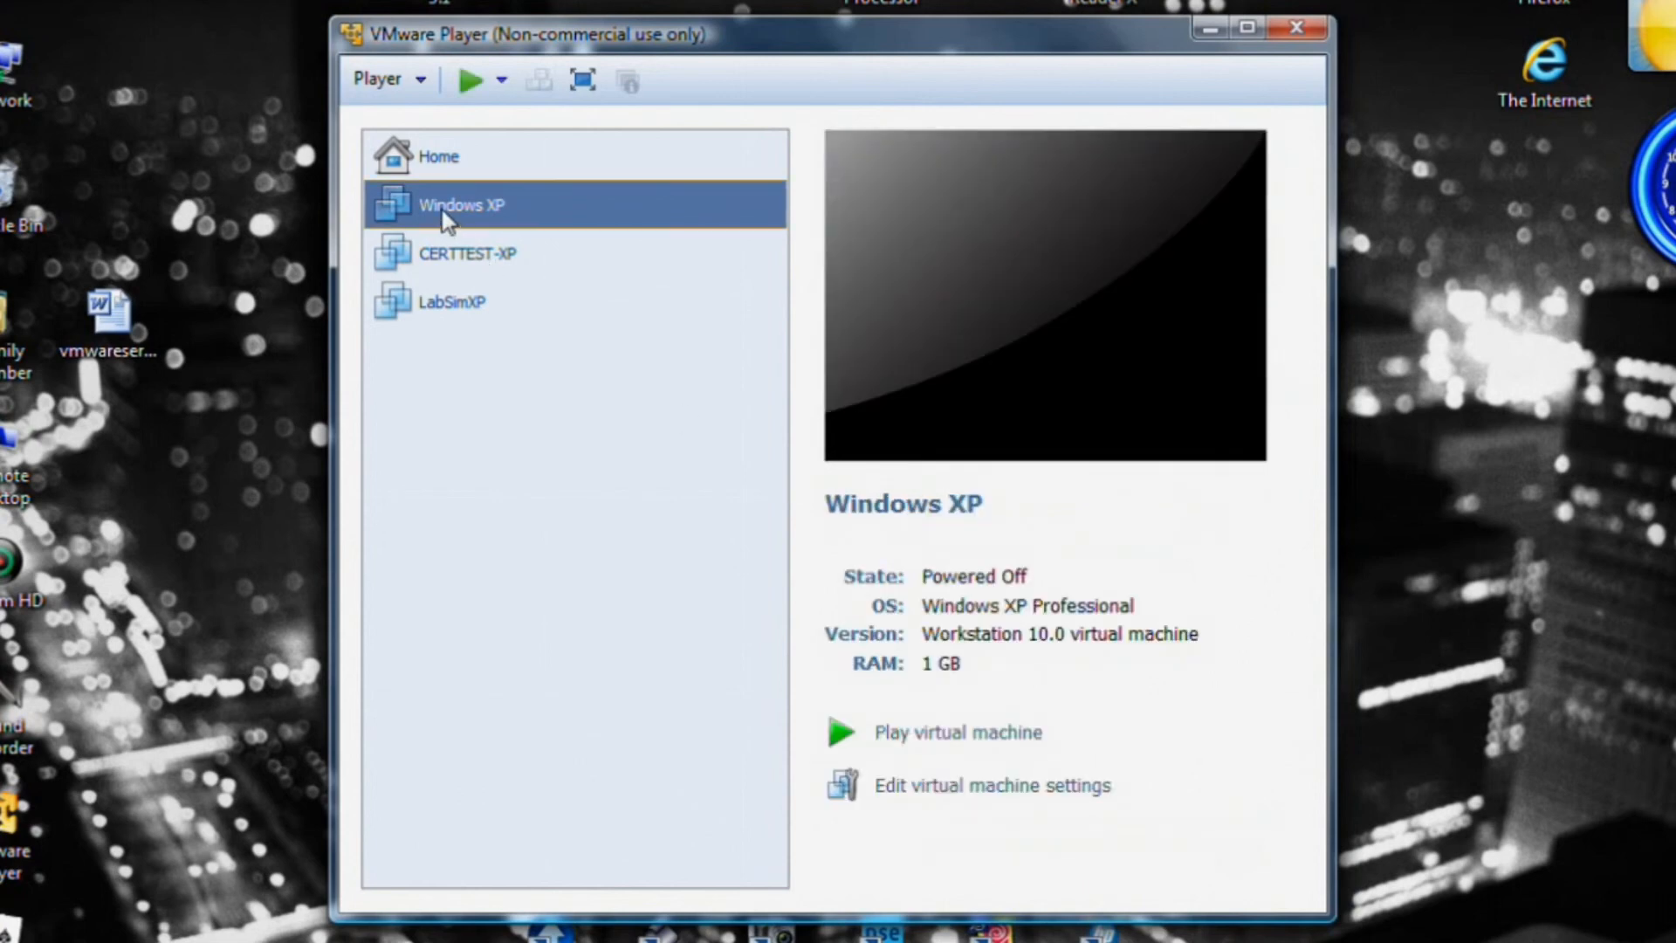